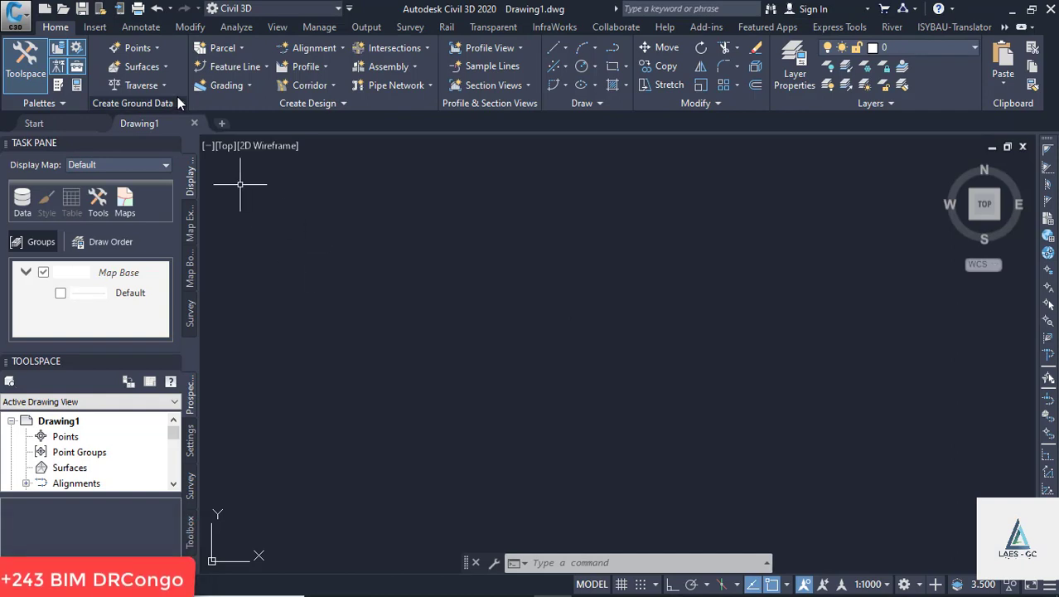
Step: Close the Task Pane and import the points from the SAKE PROJET ROUTE text file using the XYZ_Intensity (space delimited) format
left_click(172, 143)
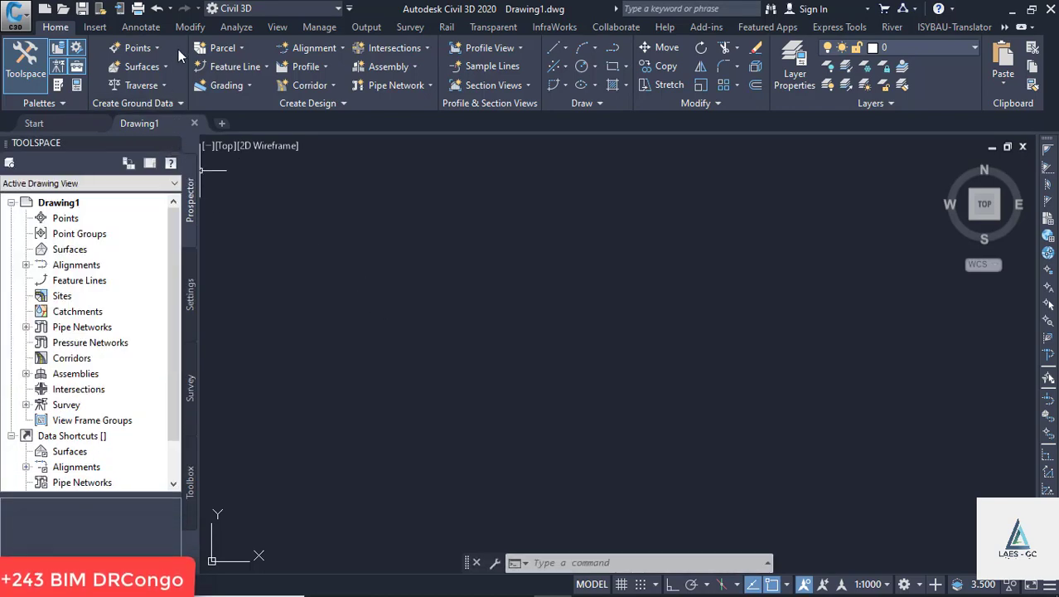
left_click(136, 47)
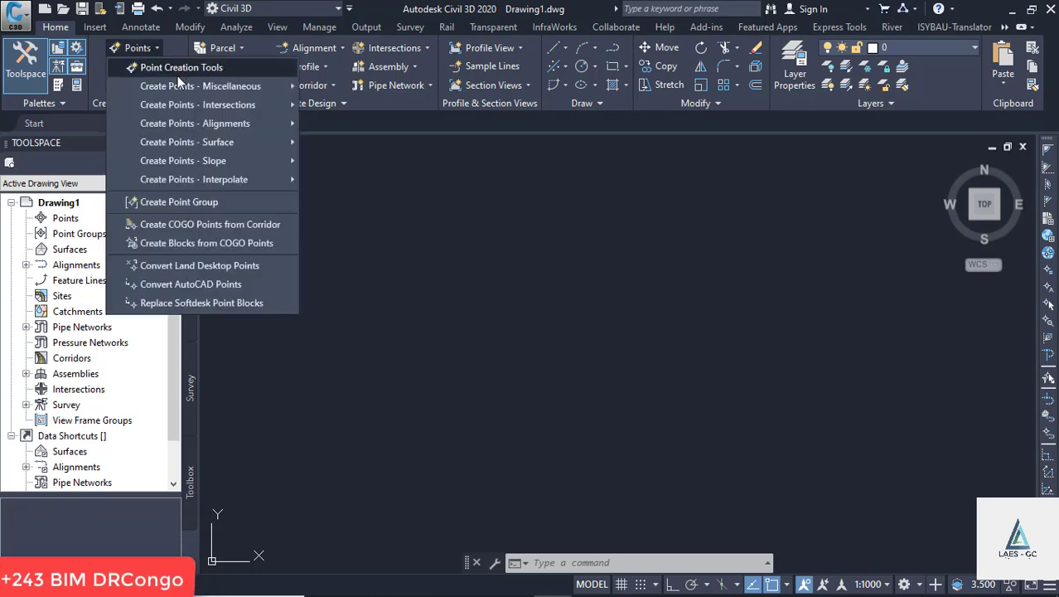
left_click(232, 36)
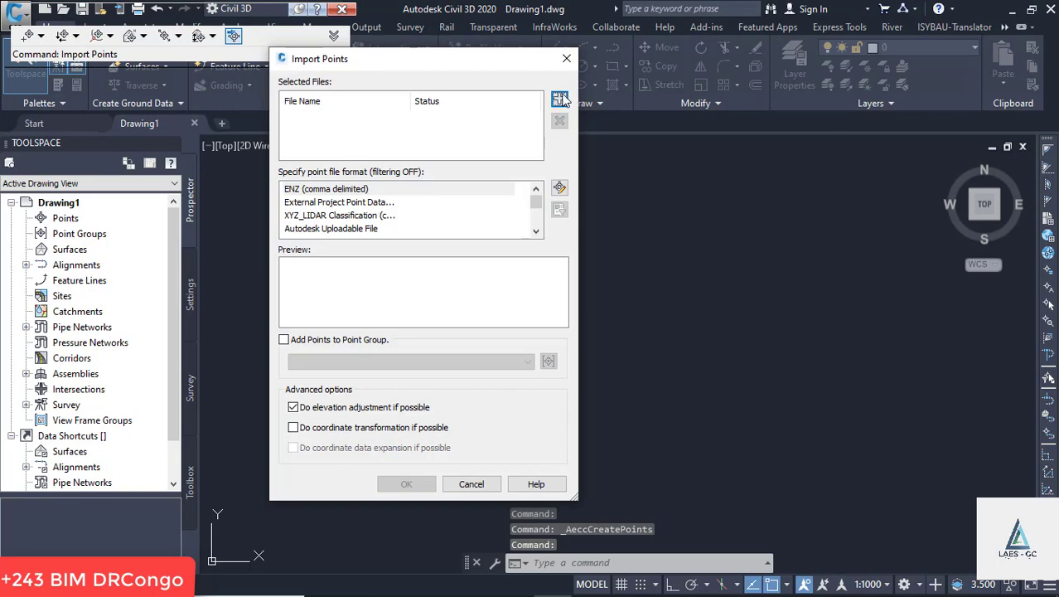
left_click(561, 99)
scroll(472, 279, "down", 3)
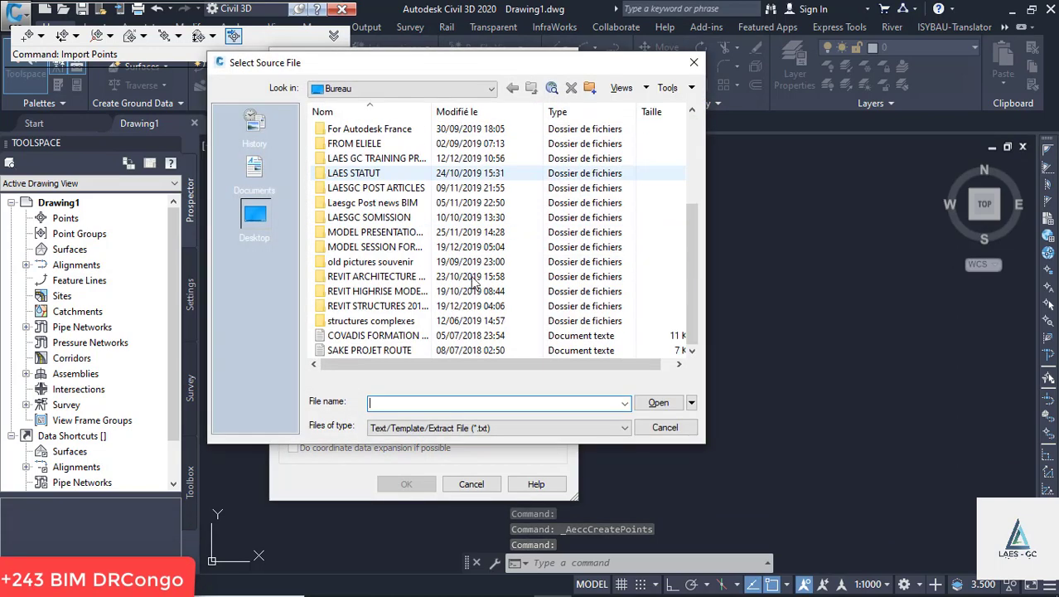
left_click(404, 350)
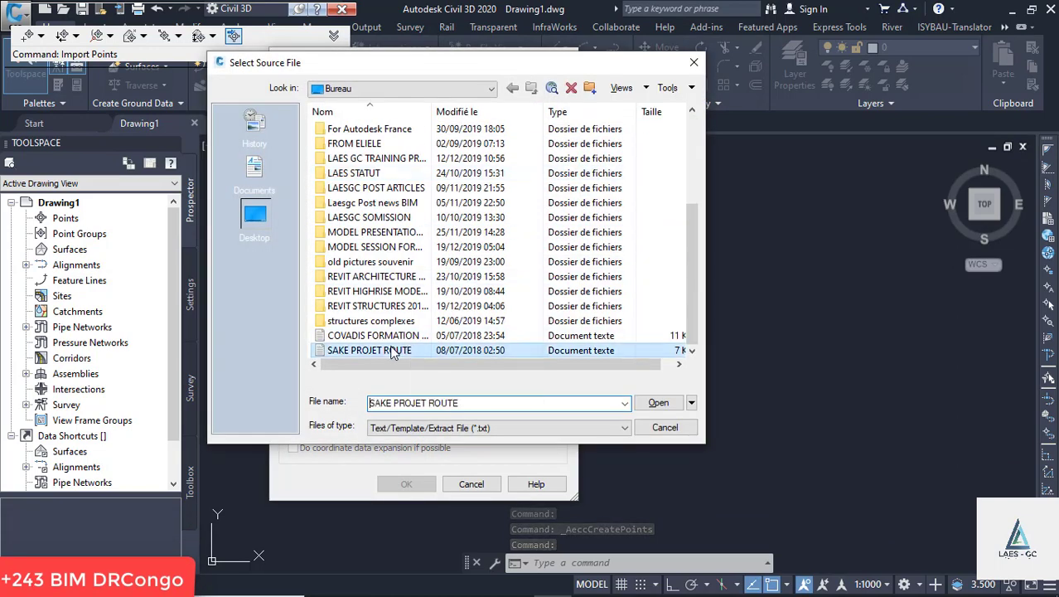
left_click(659, 407)
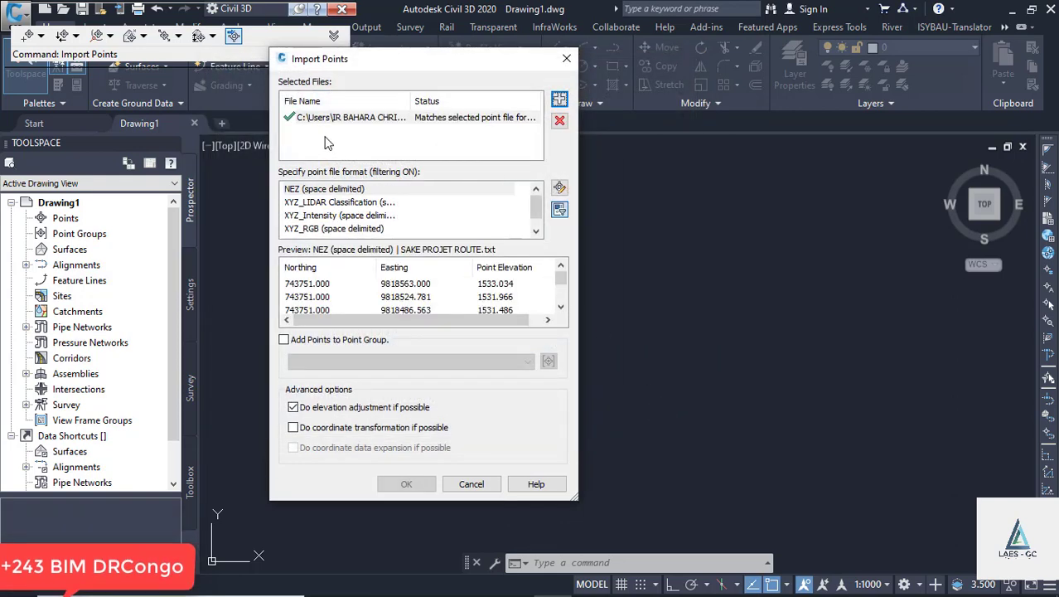
left_click(364, 216)
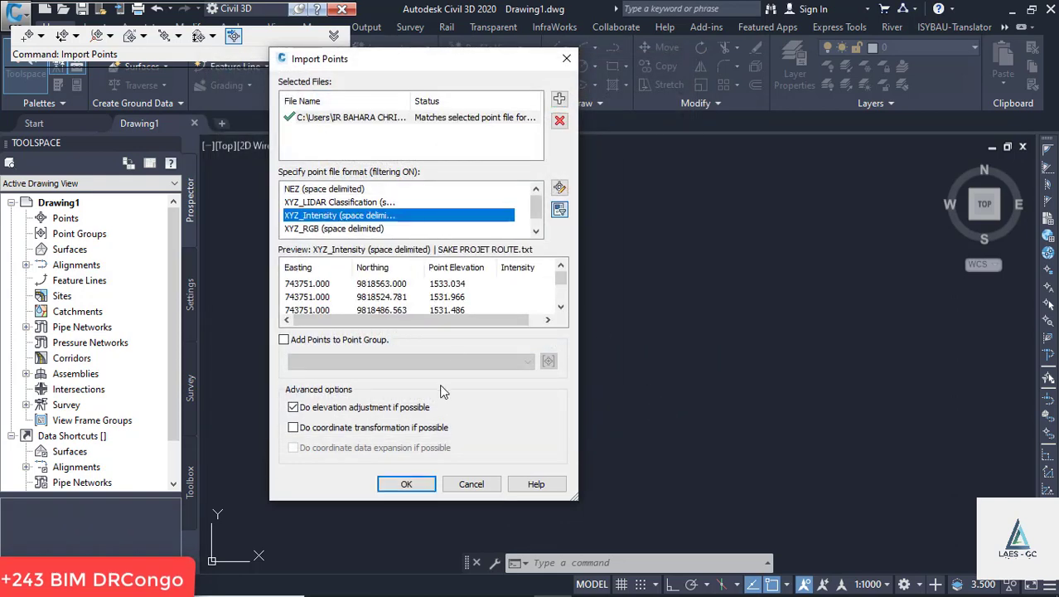
left_click(406, 484)
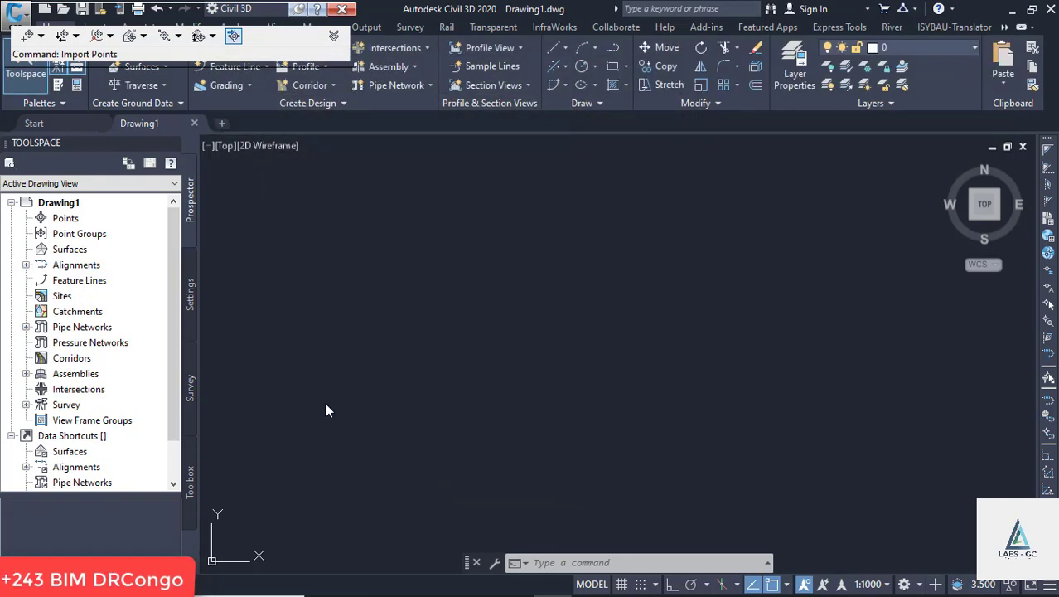
Step: Zoom the drawing to the _All Points group to show the imported points
left_click(30, 220)
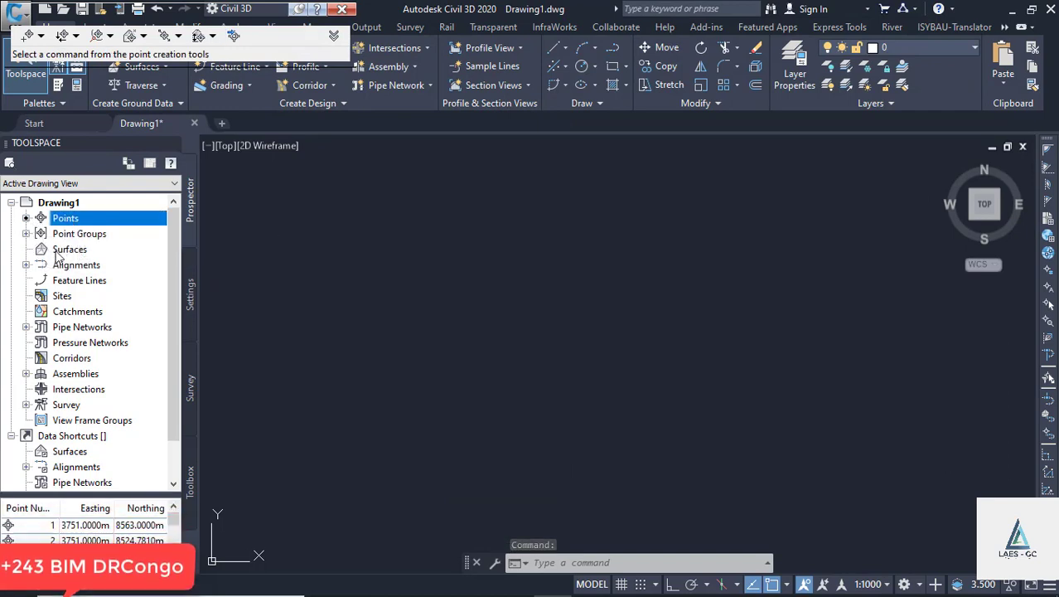
left_click(26, 234)
right_click(98, 252)
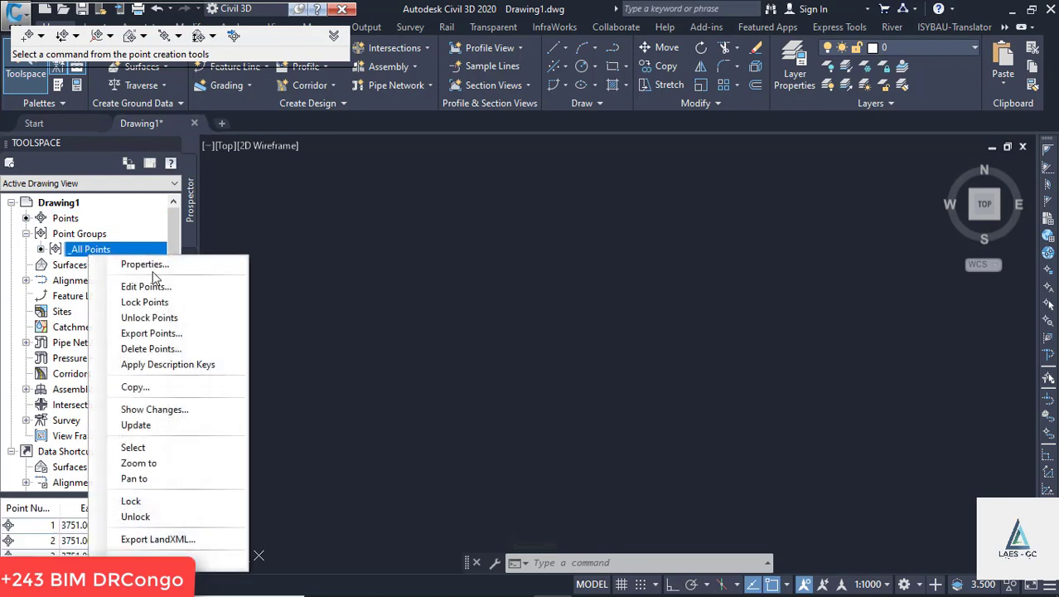
left_click(183, 466)
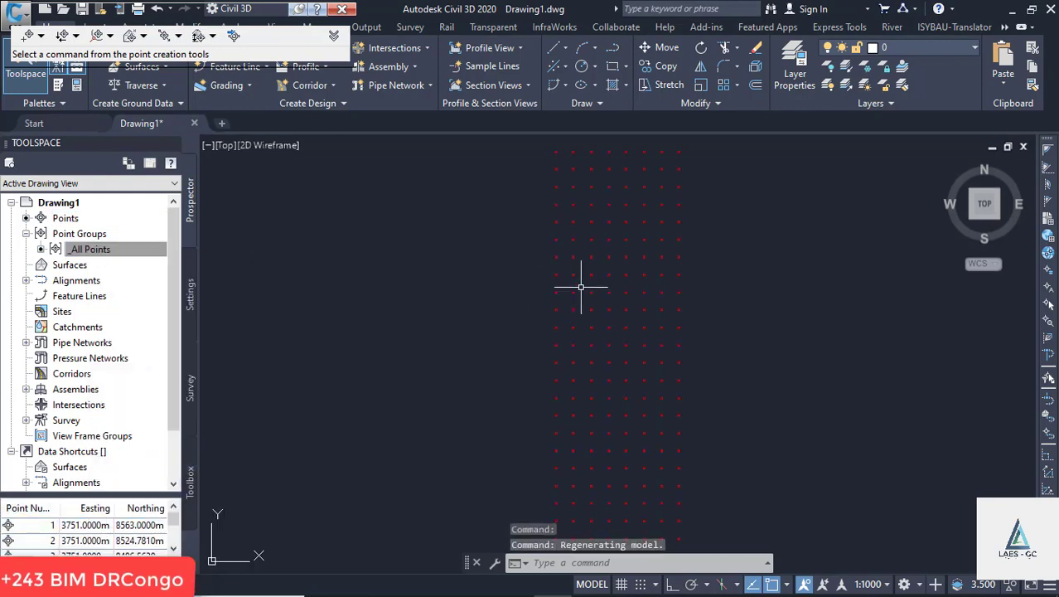
scroll(485, 315, "down", 8)
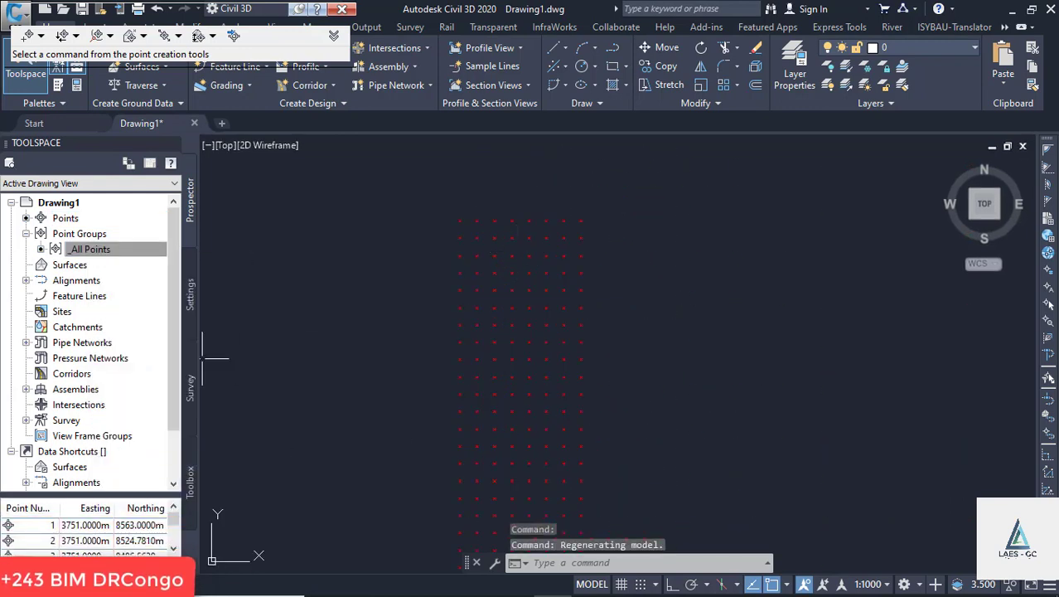
Step: Set the point label style of the _All Points group to Elevation and Description
right_click(76, 253)
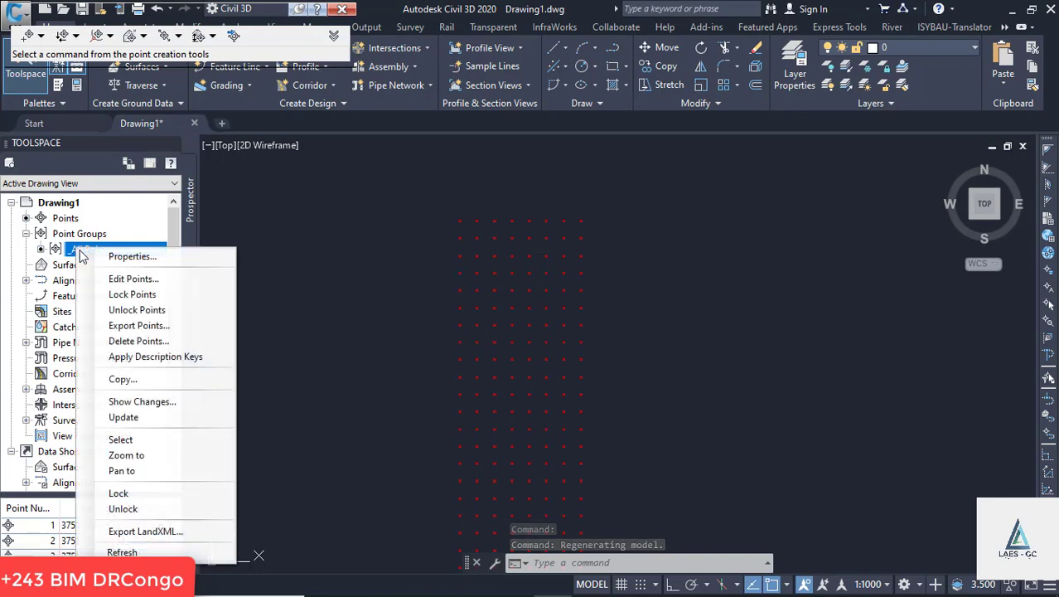
left_click(140, 254)
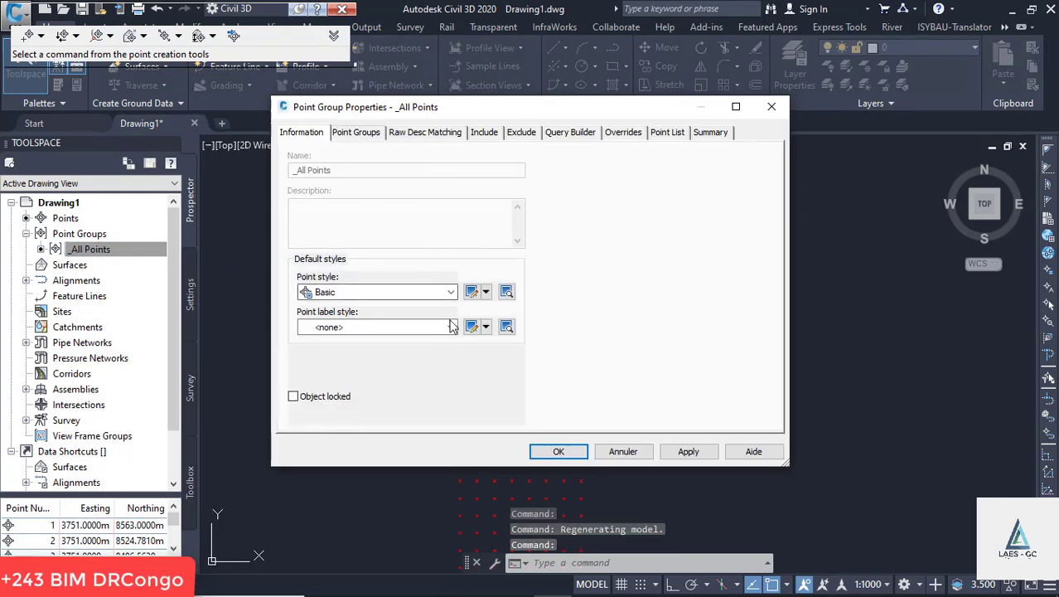
left_click(448, 327)
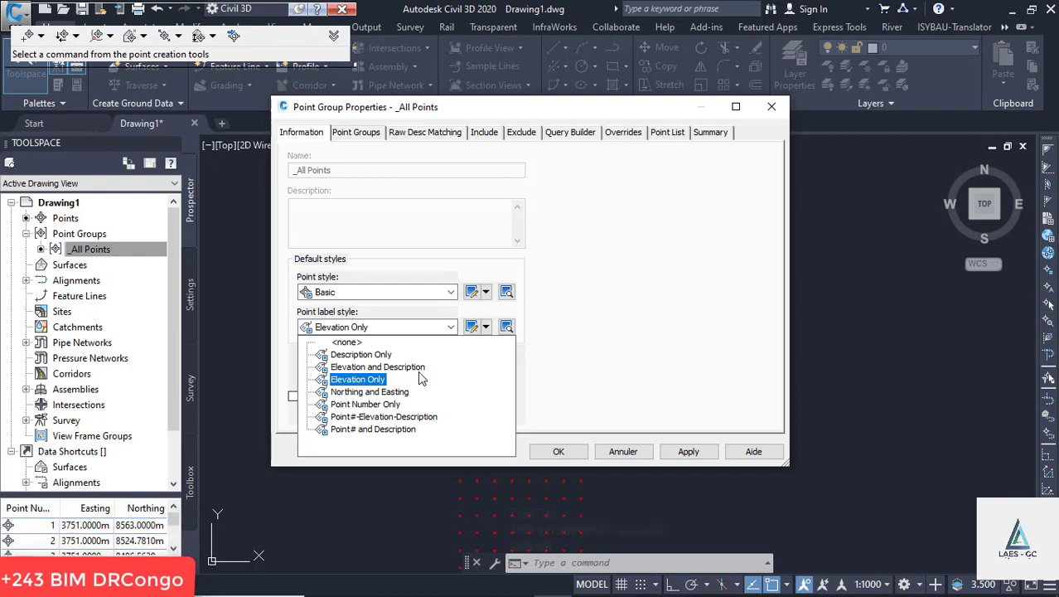
left_click(424, 368)
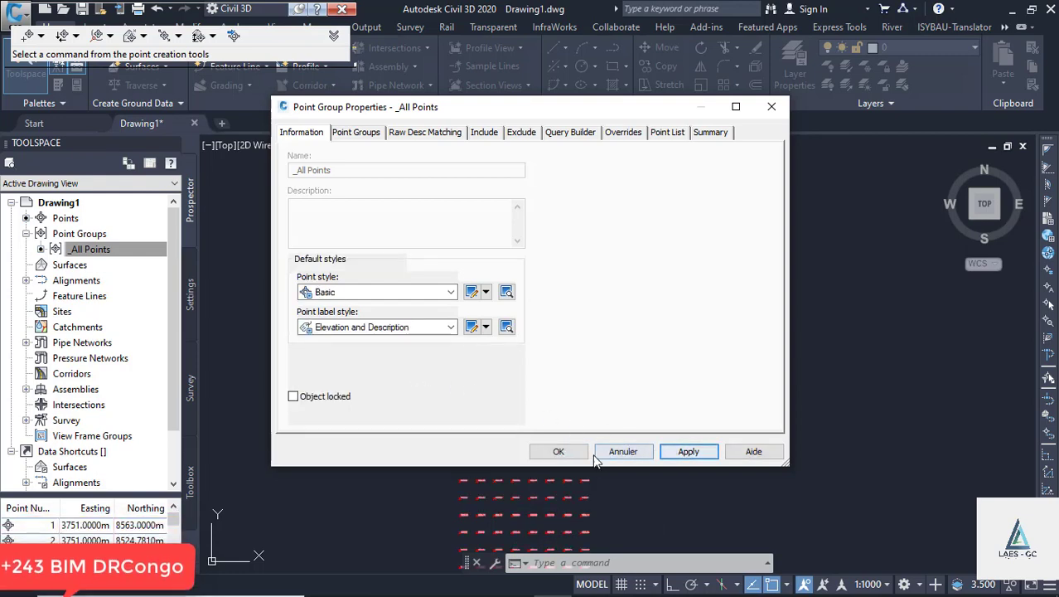
left_click(562, 453)
scroll(470, 210, "up", 3)
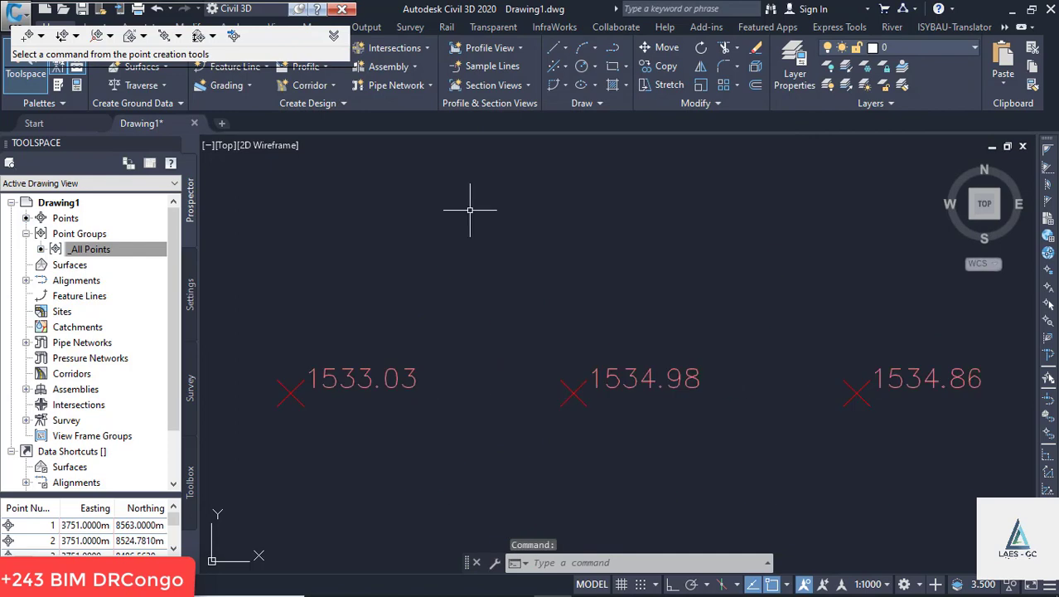
scroll(292, 227, "down", 8)
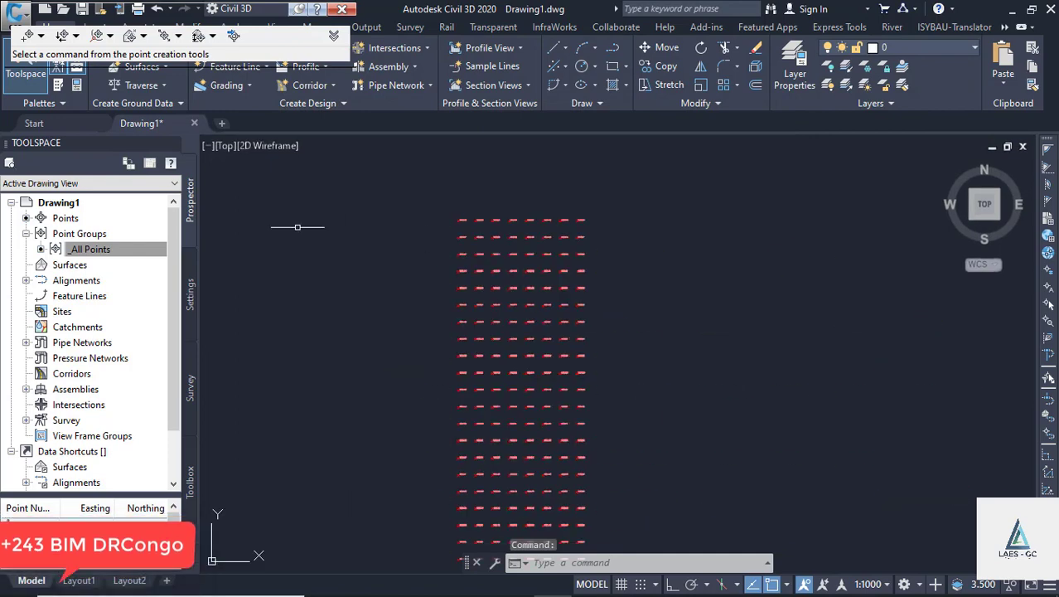
Step: Create a TIN surface named "Terrain Naturel", keeping the Contours 2m and 10m (Background) style
right_click(83, 265)
left_click(178, 273)
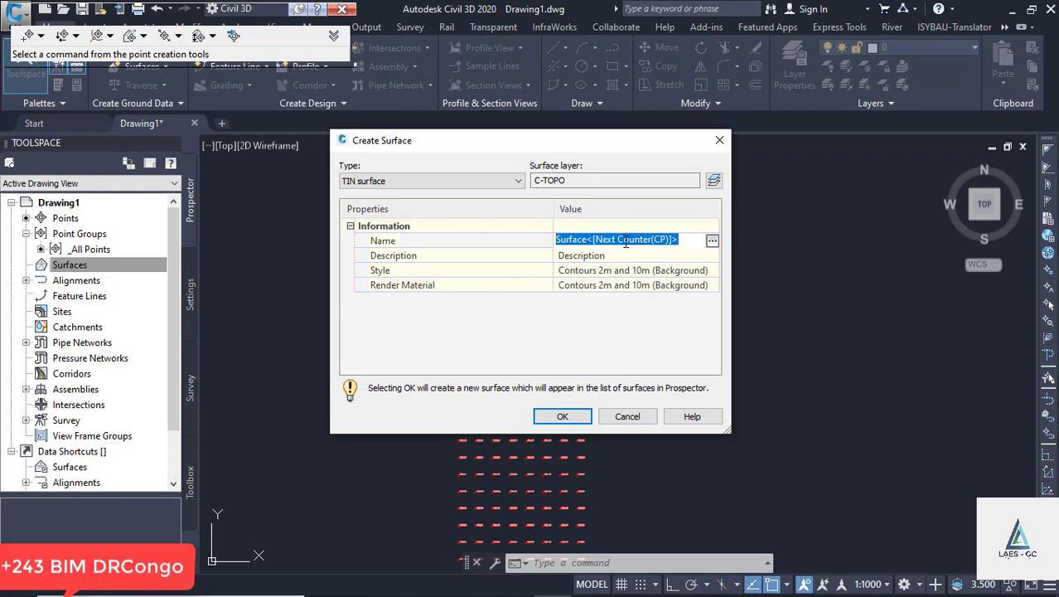
type("Terrain ")
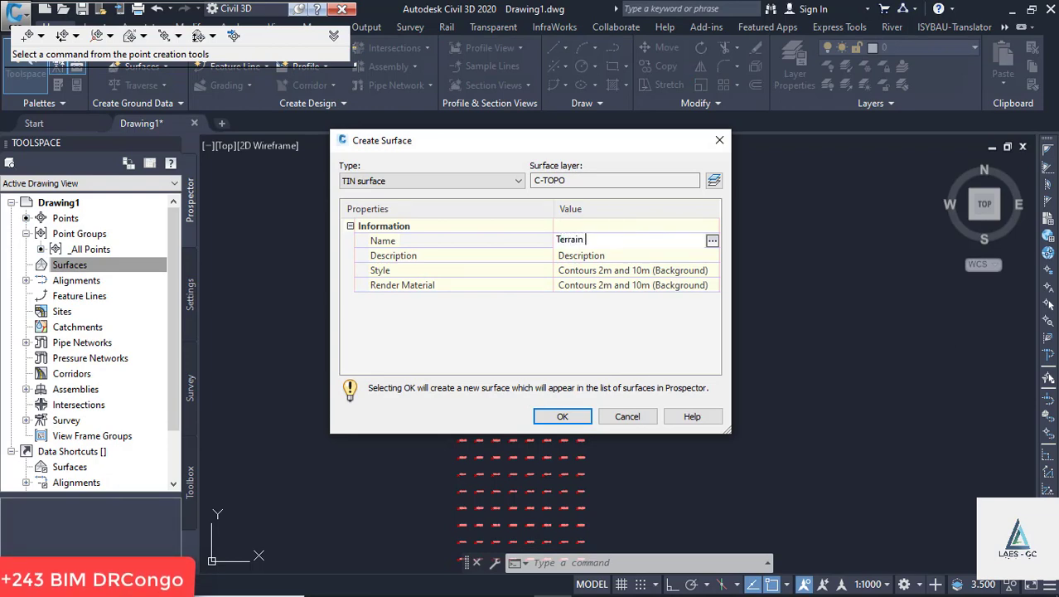
type("Naturel")
left_click(562, 416)
Step: Add the _All Points point group to the definition of the Terrain Naturel surface
left_click(67, 265)
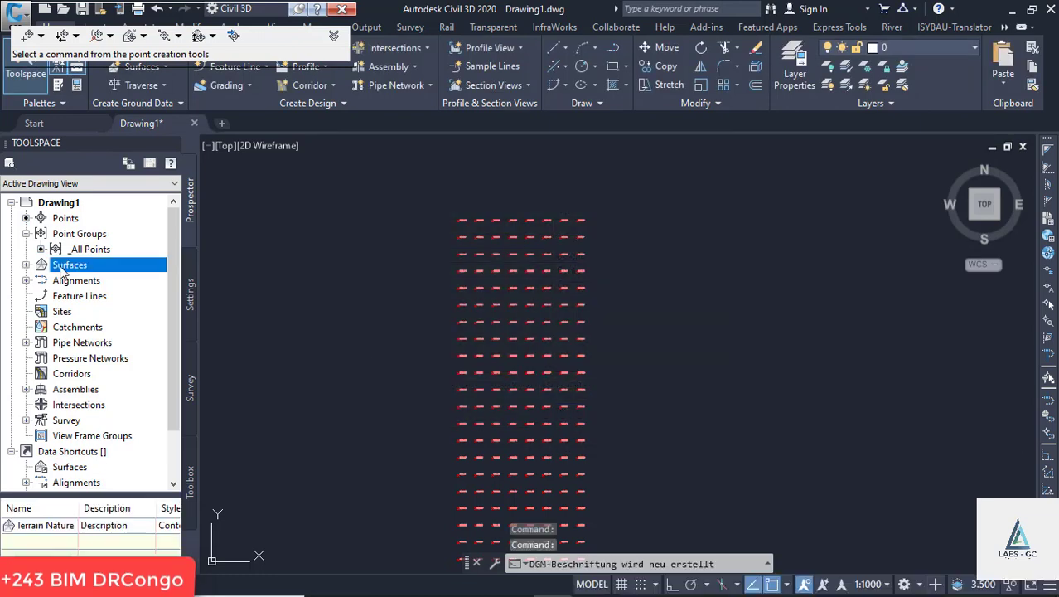
left_click(25, 265)
left_click(40, 280)
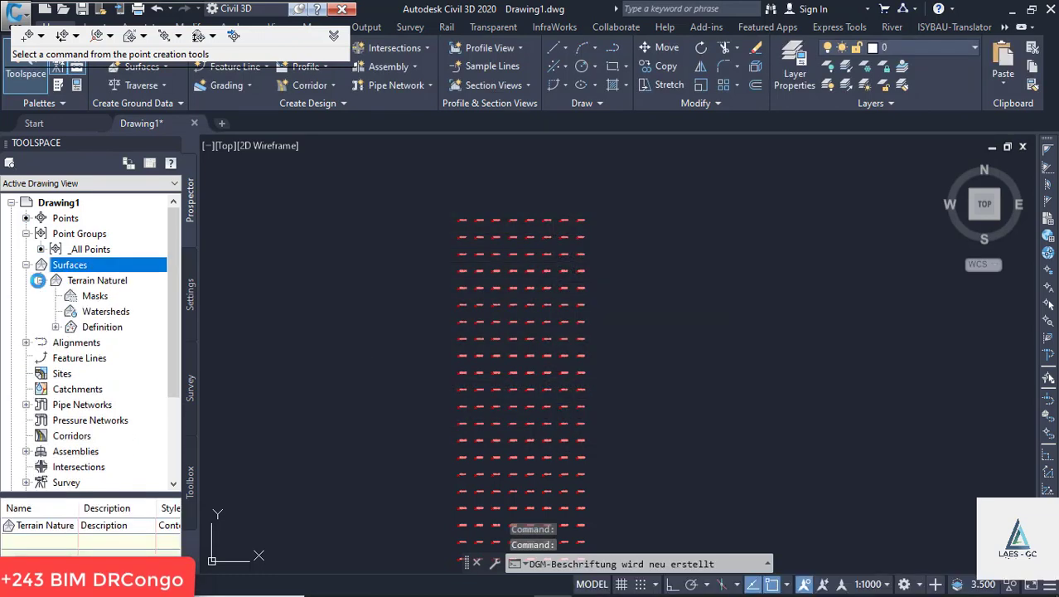
left_click(56, 326)
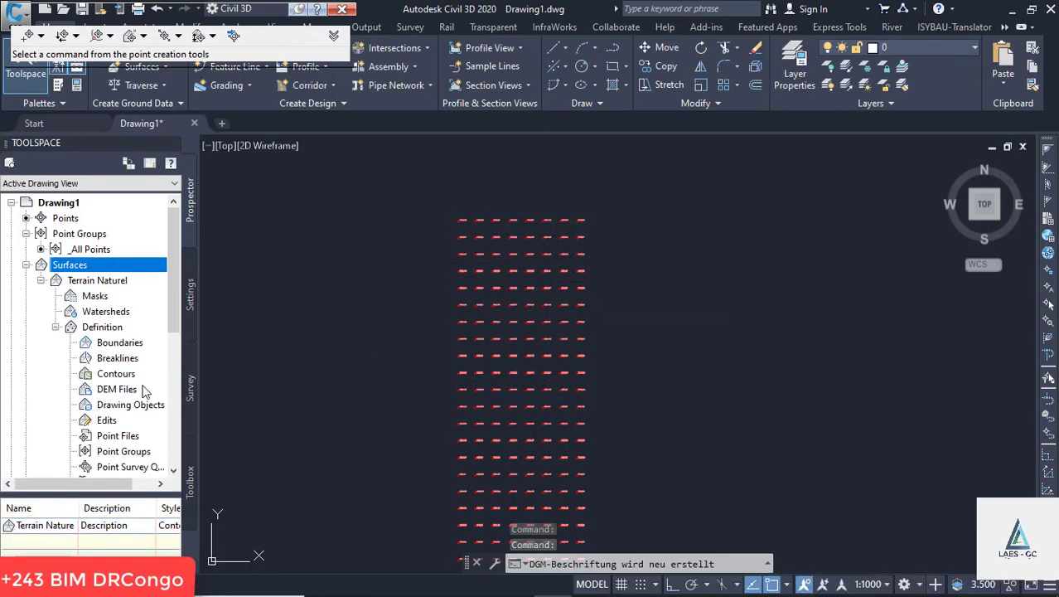
right_click(116, 438)
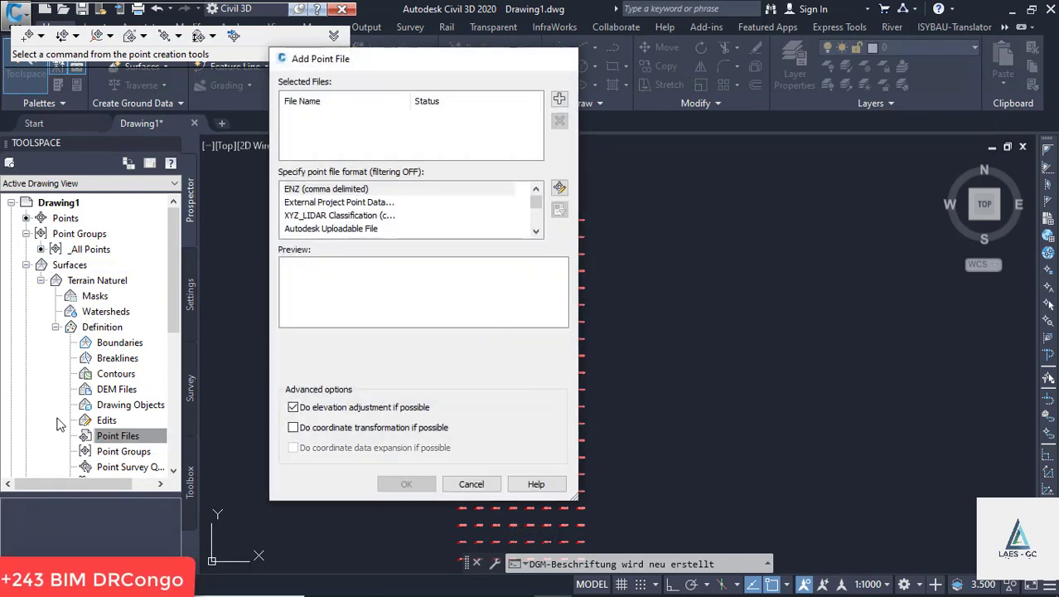
key("Escape")
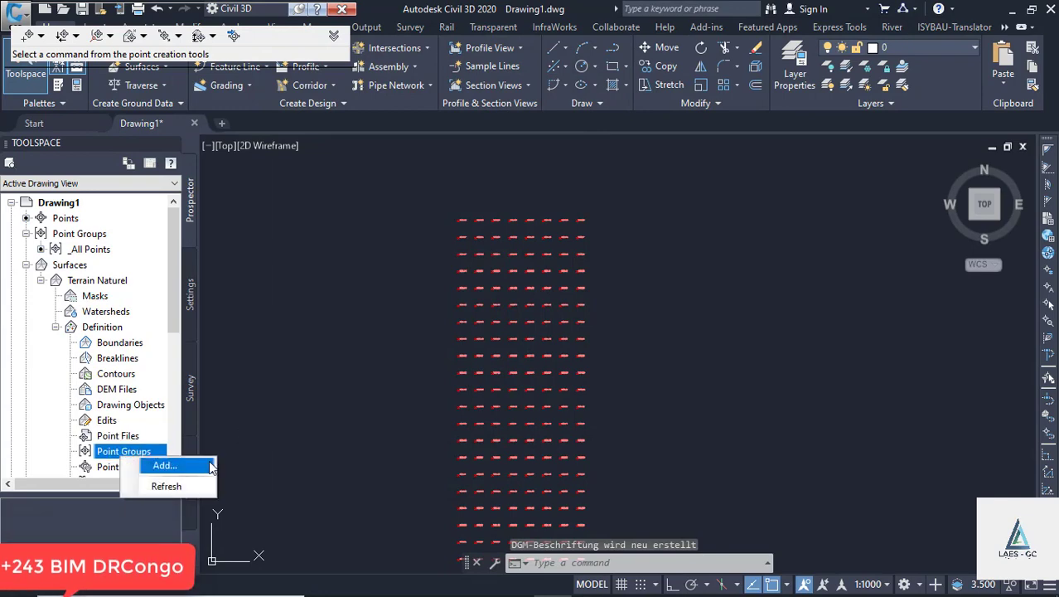
left_click(176, 466)
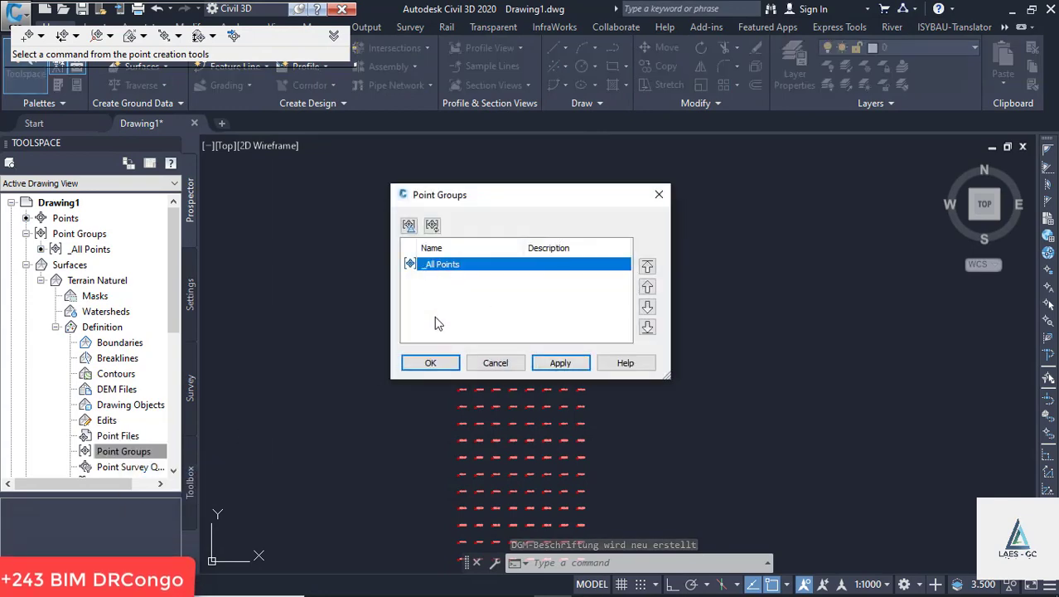
left_click(429, 362)
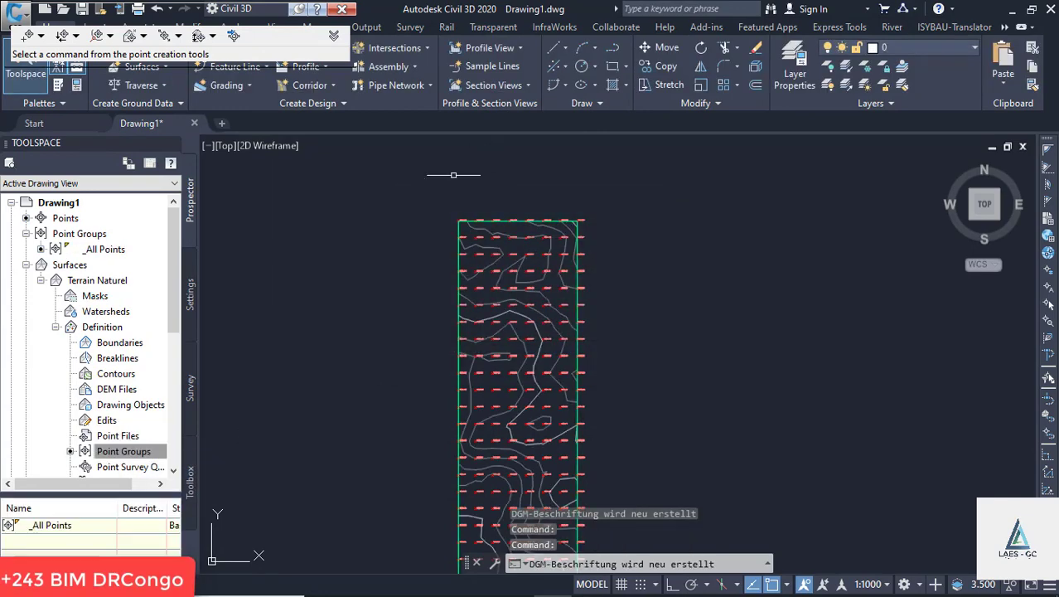
Step: Examine the contours and point elevations of the Terrain Naturel surface, and close the point creation tools
scroll(489, 230, "down", 5)
scroll(486, 232, "up", 10)
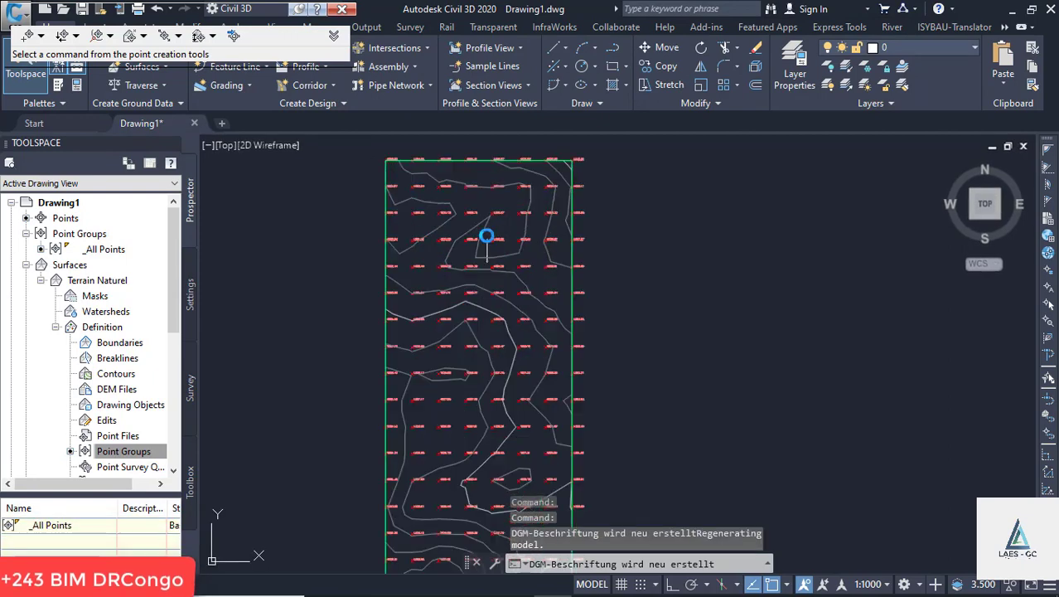
scroll(486, 234, "down", 2)
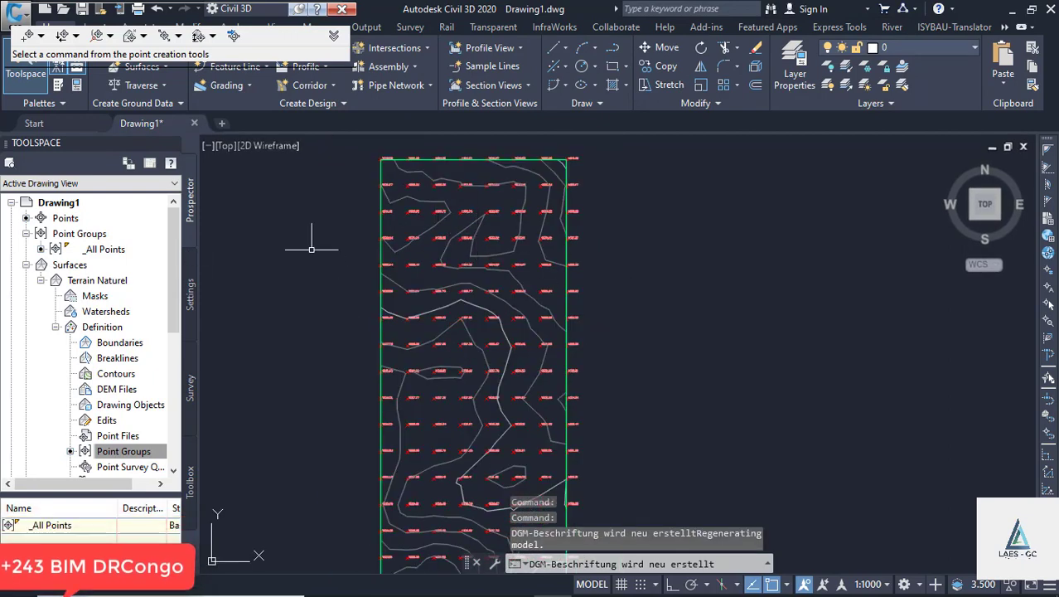
left_click(343, 11)
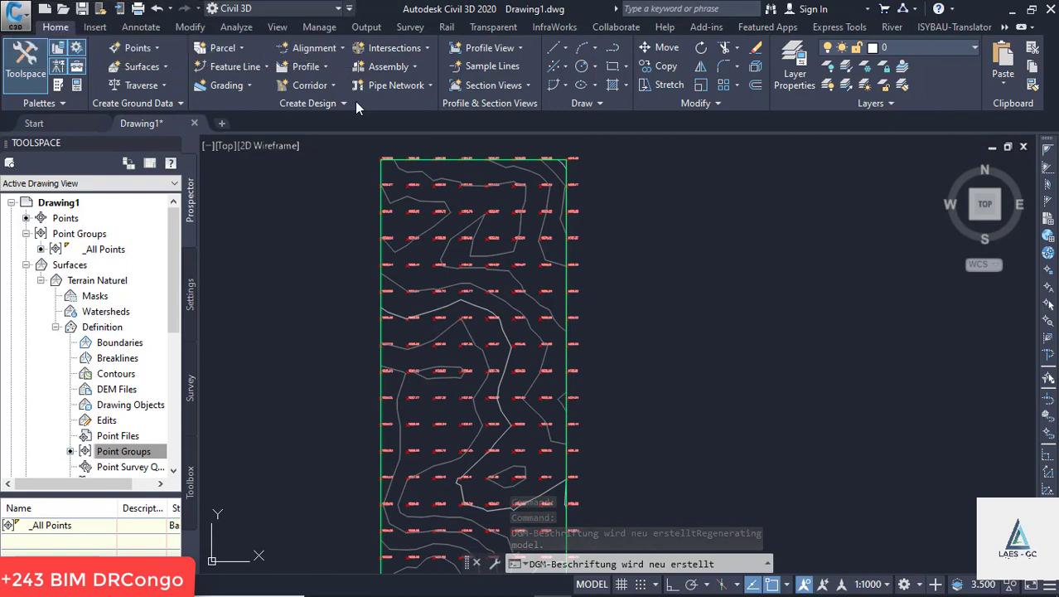
scroll(408, 246, "up", 3)
scroll(430, 249, "down", 4)
scroll(429, 250, "up", 5)
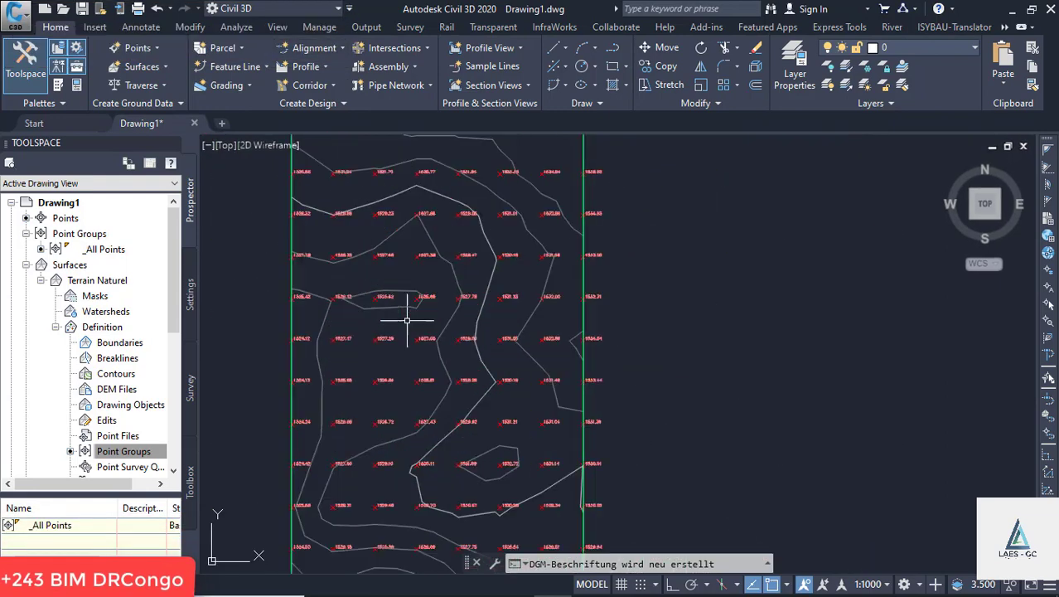
scroll(409, 303, "down", 5)
scroll(443, 298, "up", 3)
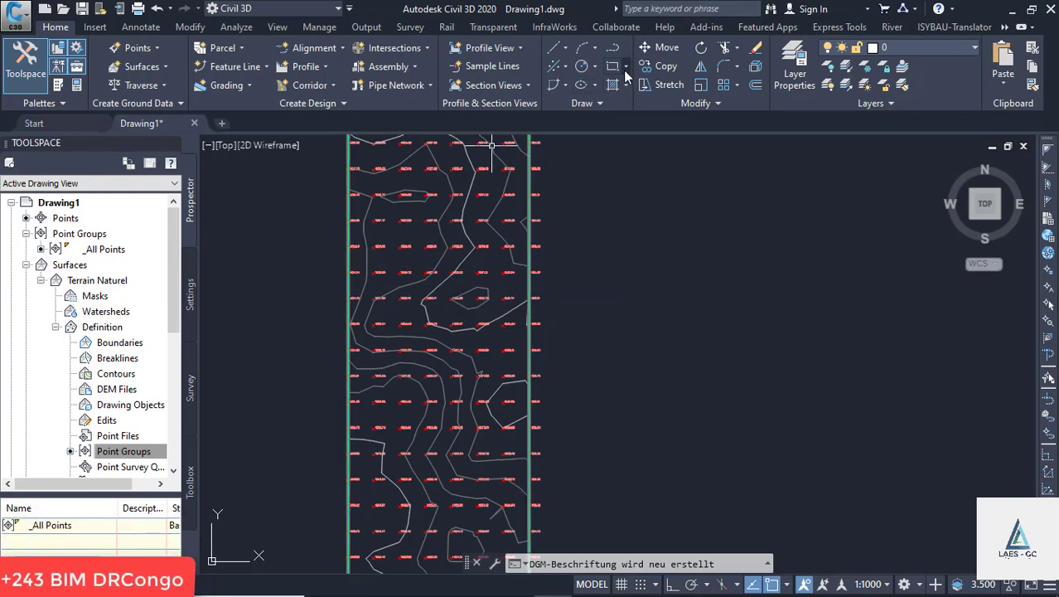
Step: Draw a tall rectangle over the middle of the Terrain Naturel surface, inside its border
type("t")
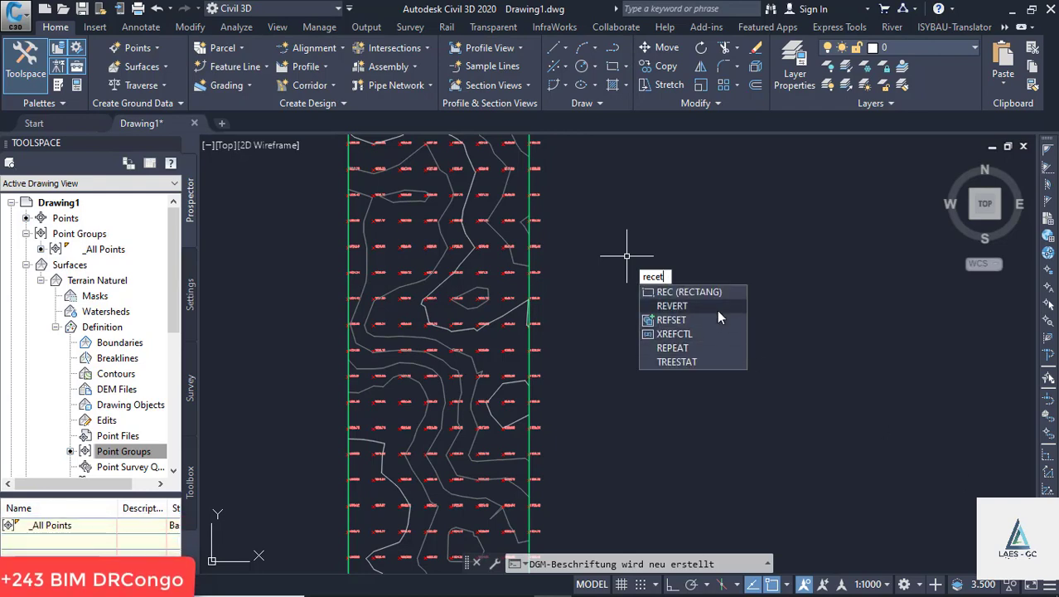
left_click(715, 294)
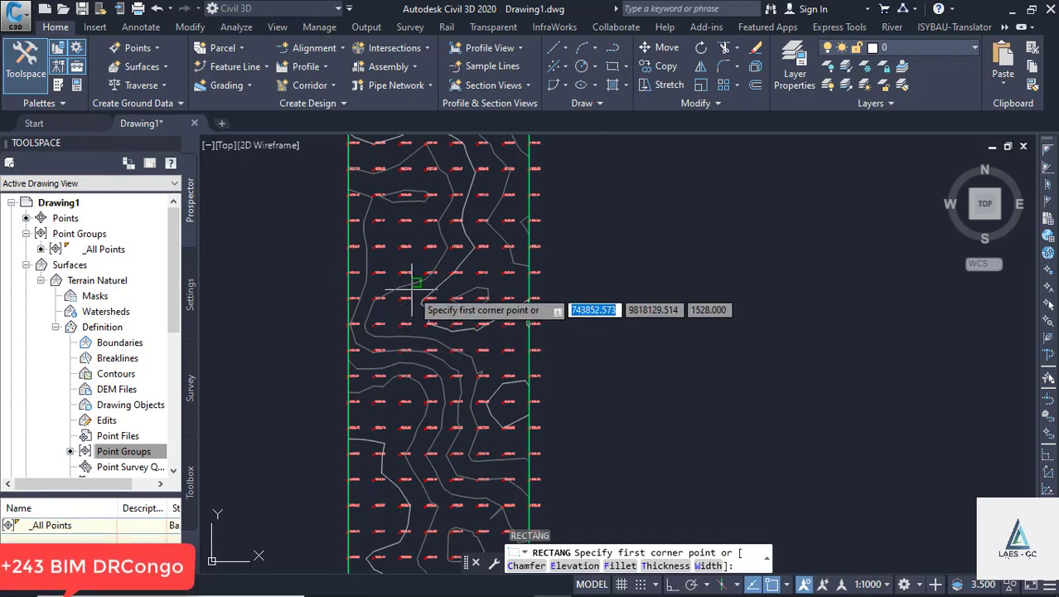
left_click(411, 288)
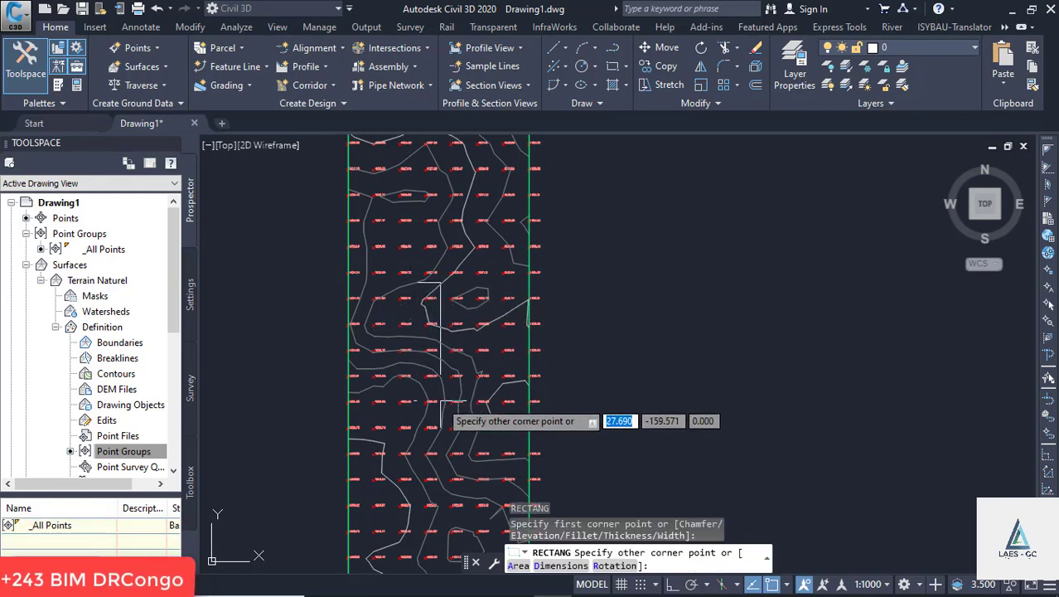
left_click(475, 426)
Step: Convert the rectangle's lower and upper short edges to arcs bulging outward
scroll(439, 427, "up", 4)
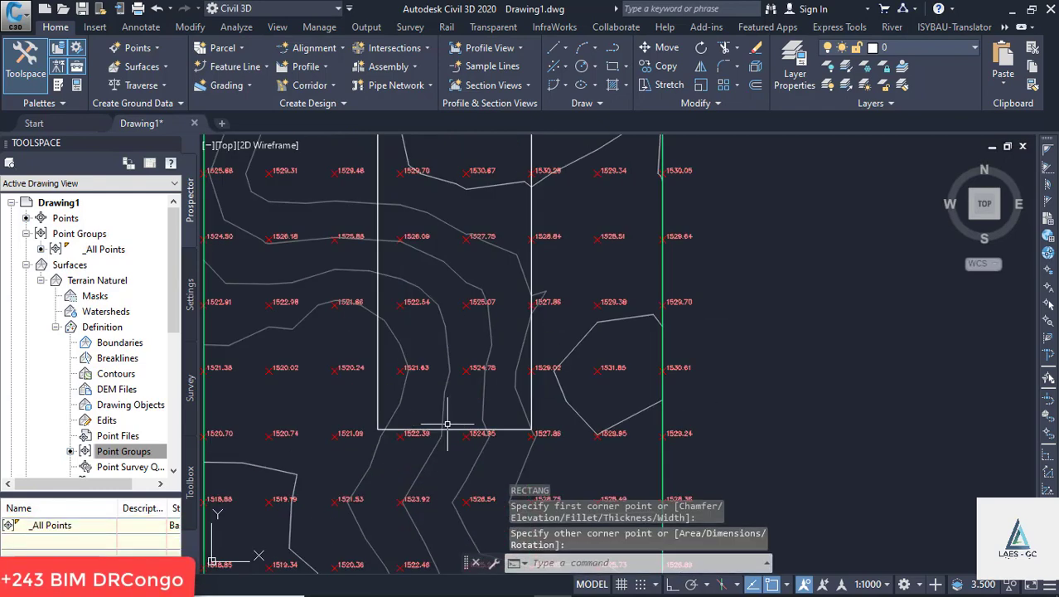
left_click(451, 429)
mouse_move(452, 430)
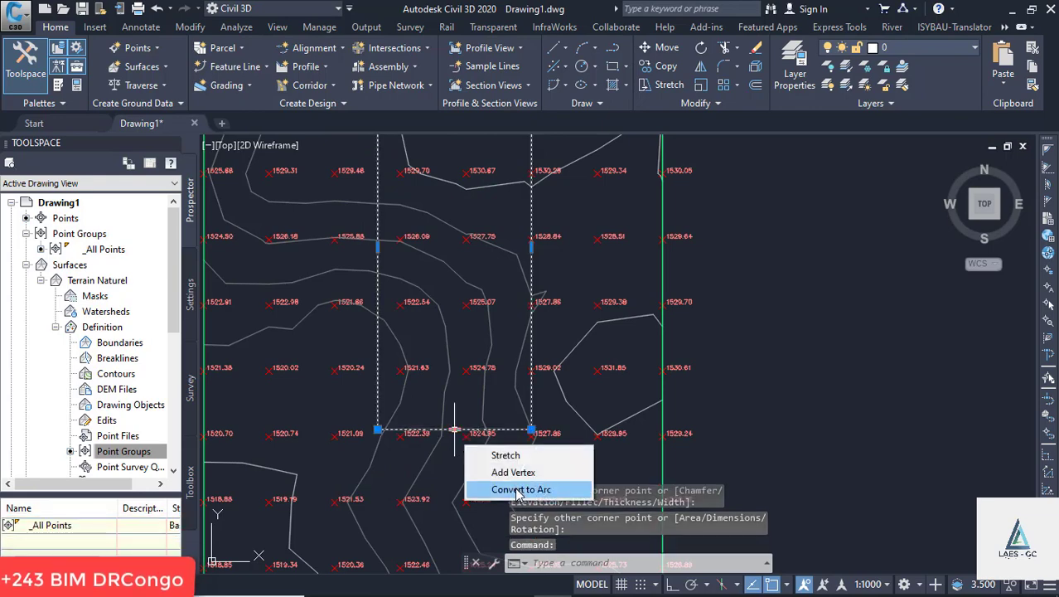
left_click(501, 489)
scroll(449, 437, "down", 5)
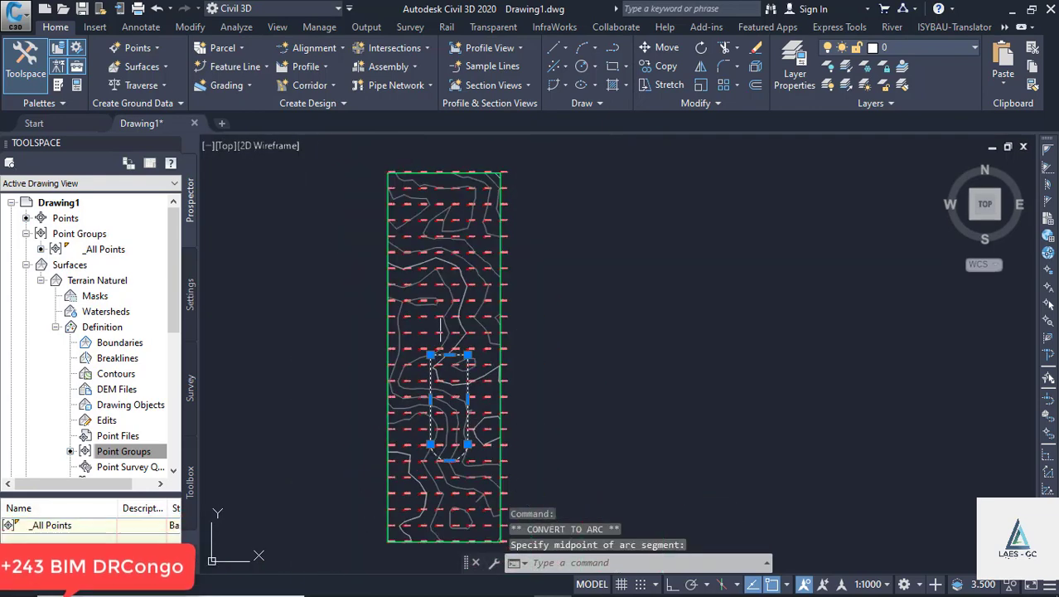
scroll(458, 365, "up", 2)
mouse_move(461, 432)
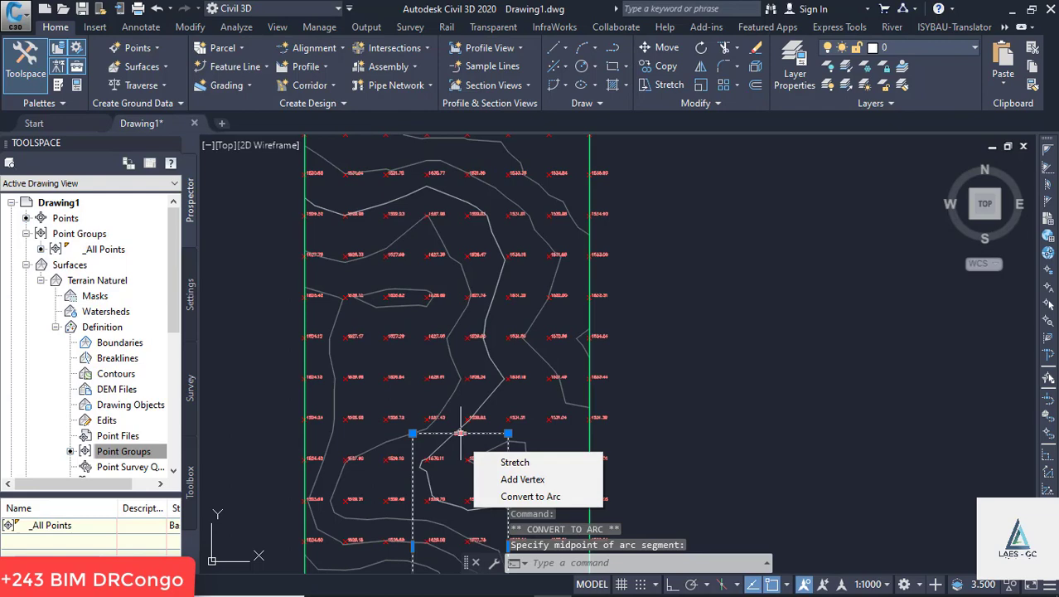
left_click(533, 496)
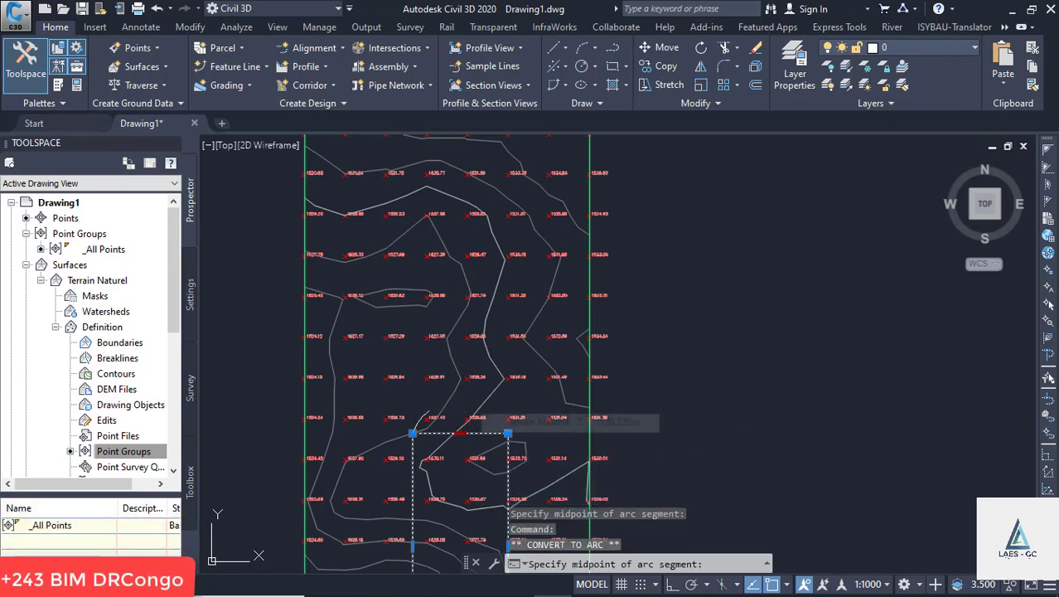
left_click(461, 401)
Step: Convert the outline's two long straight edges to arcs bulging outward, right edge first
scroll(440, 288, "down", 6)
scroll(450, 343, "up", 6)
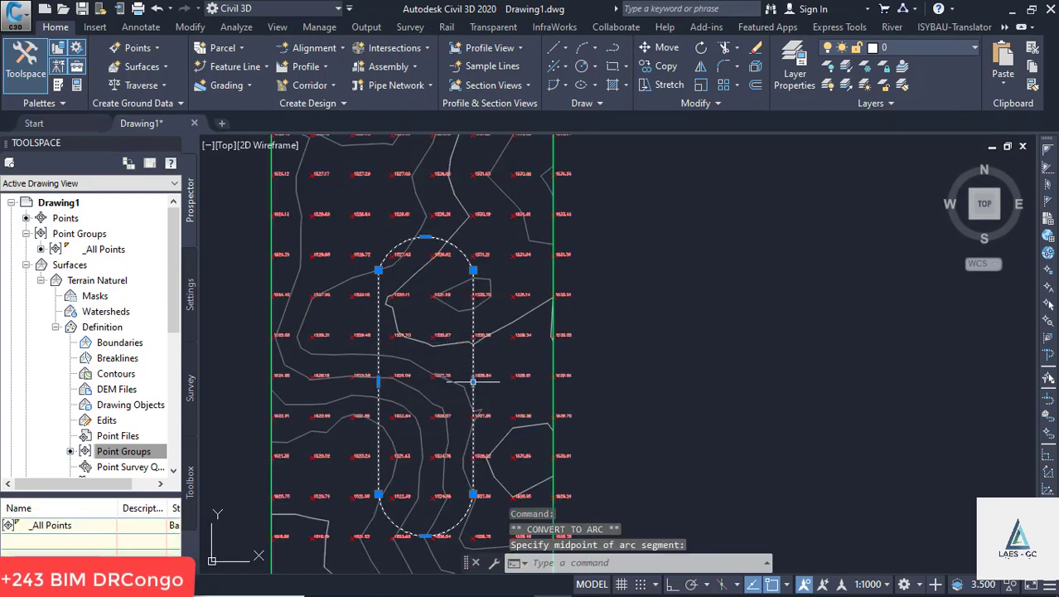
mouse_move(473, 380)
left_click(485, 441)
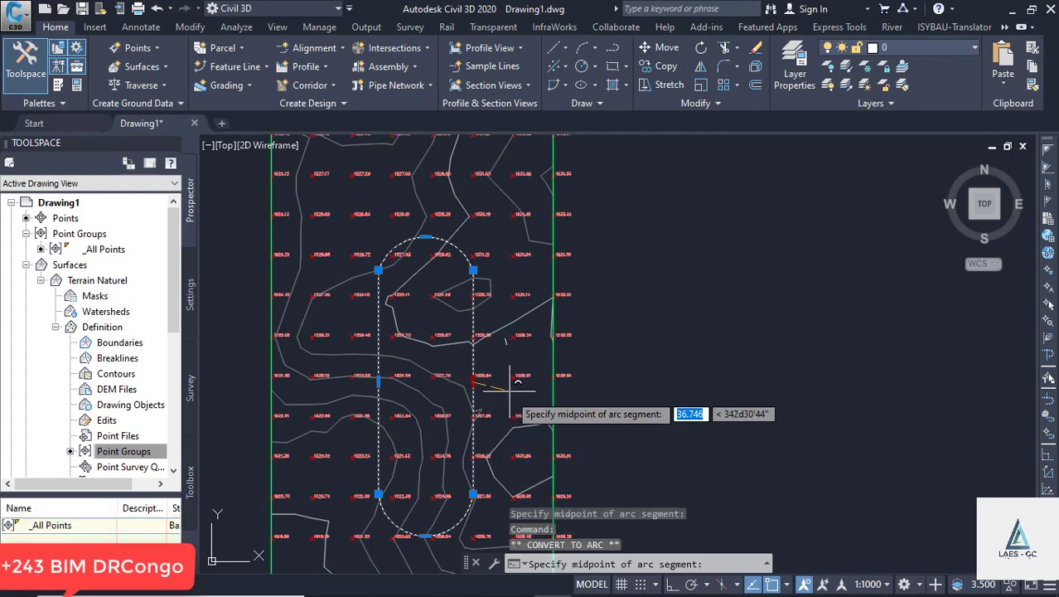
left_click(514, 383)
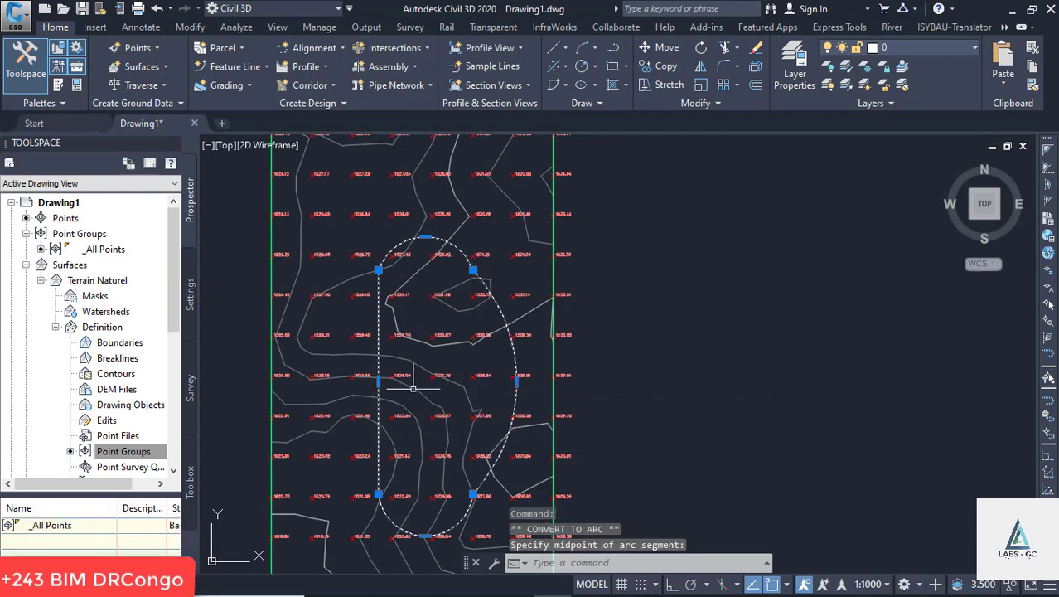
mouse_move(378, 381)
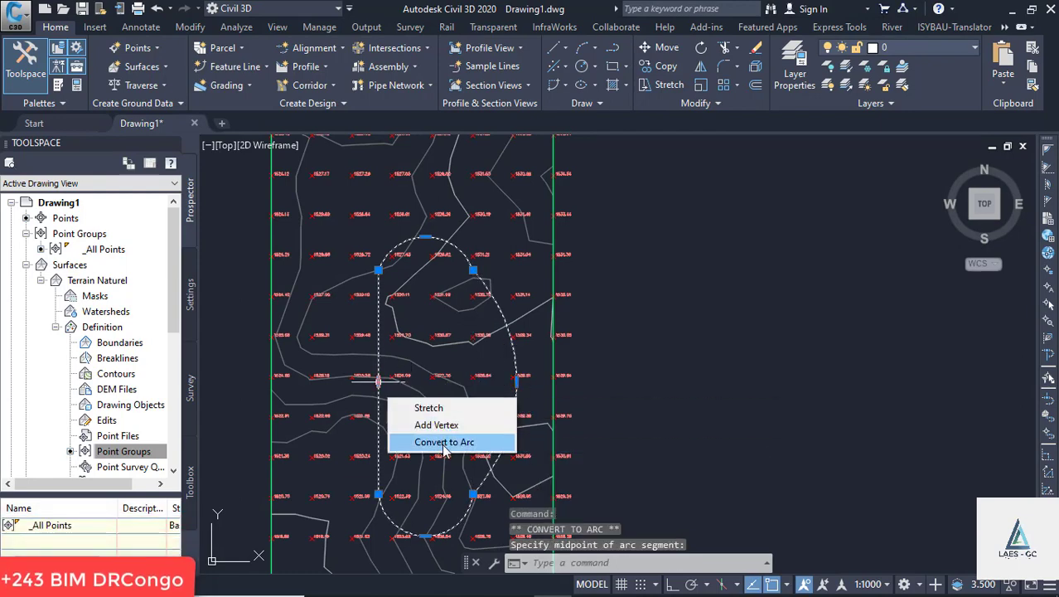
left_click(356, 378)
Step: Convert the outline's left arc back to a line and reconvert it to a wider outward arc, leaving the outline deselected
scroll(415, 274, "down", 4)
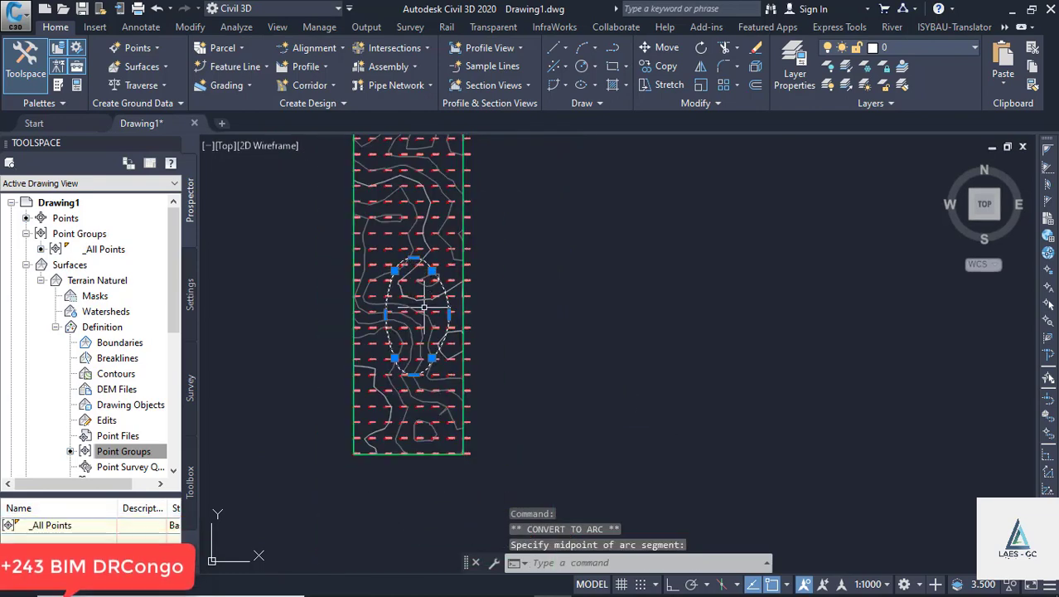
scroll(387, 308, "up", 7)
mouse_move(387, 283)
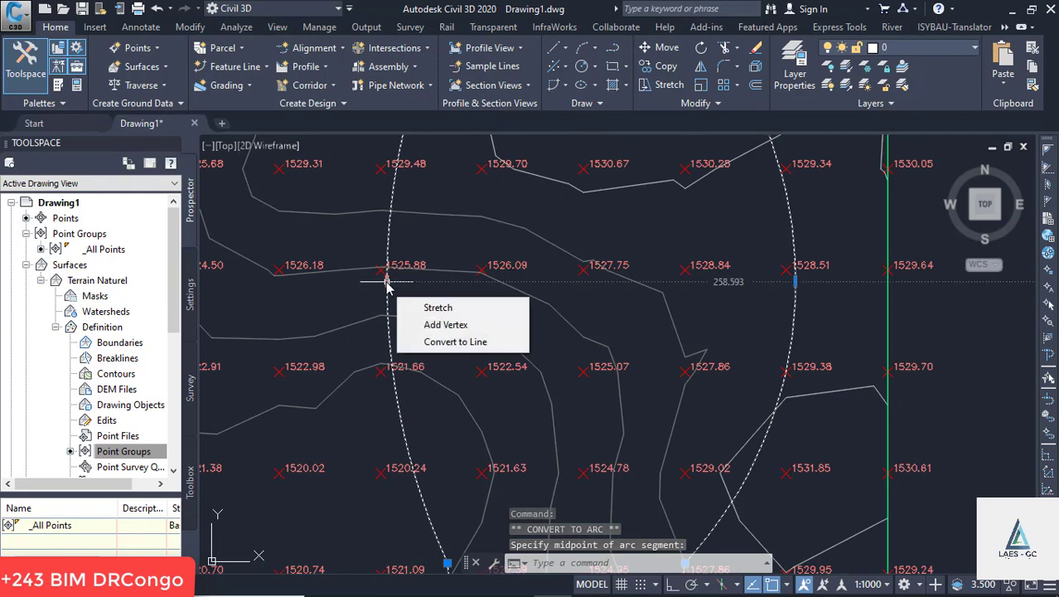
left_click(450, 338)
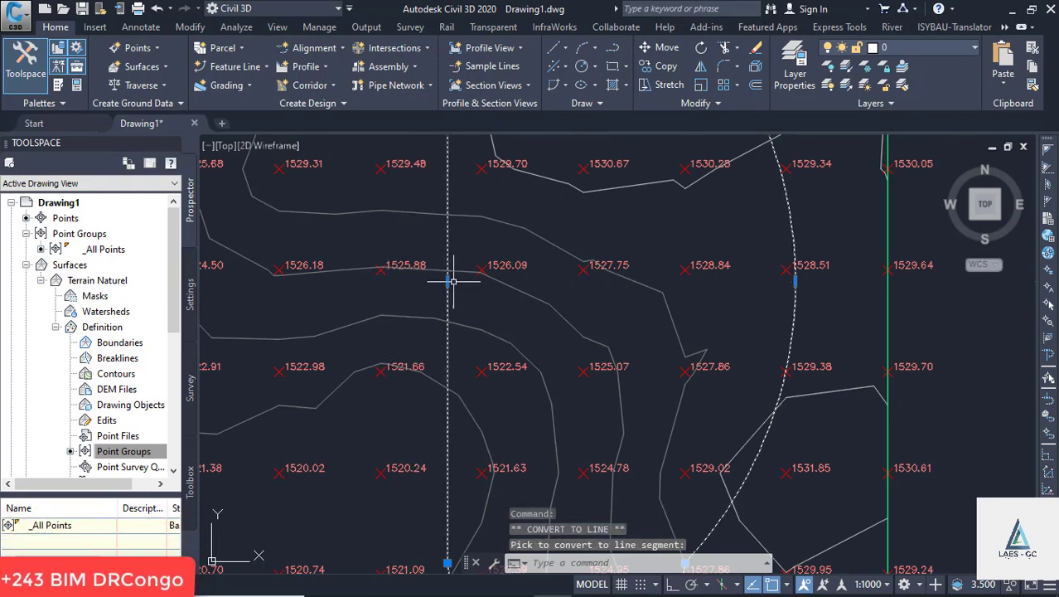
mouse_move(453, 282)
left_click(452, 338)
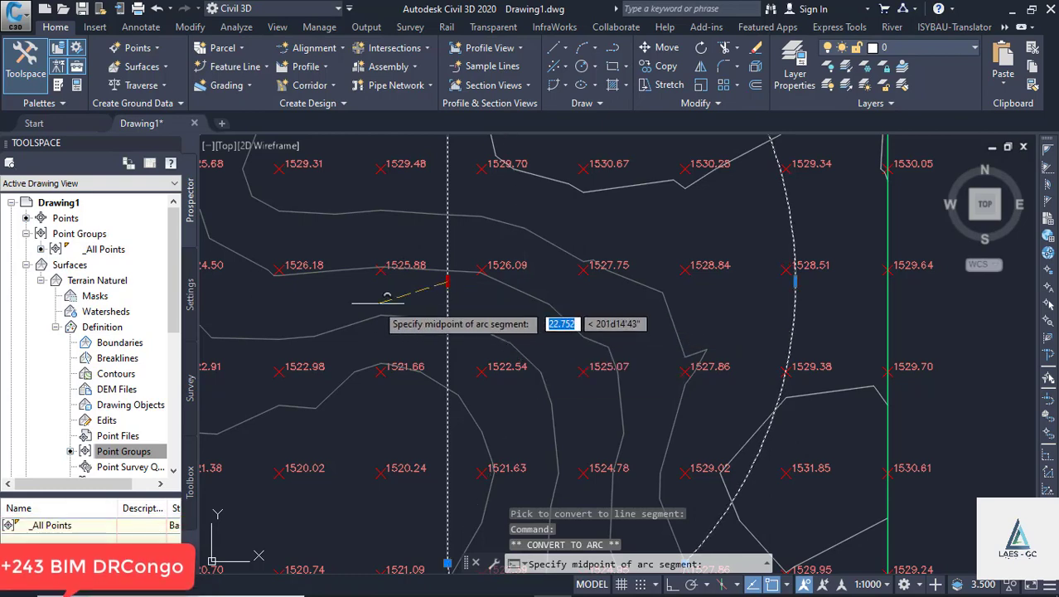
left_click(363, 300)
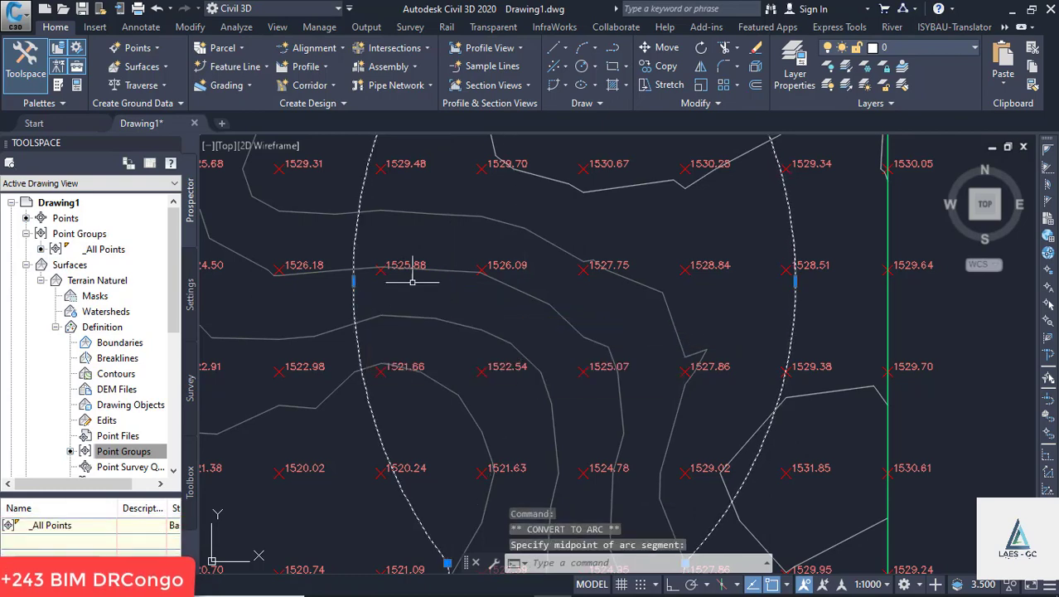
scroll(437, 284, "down", 6)
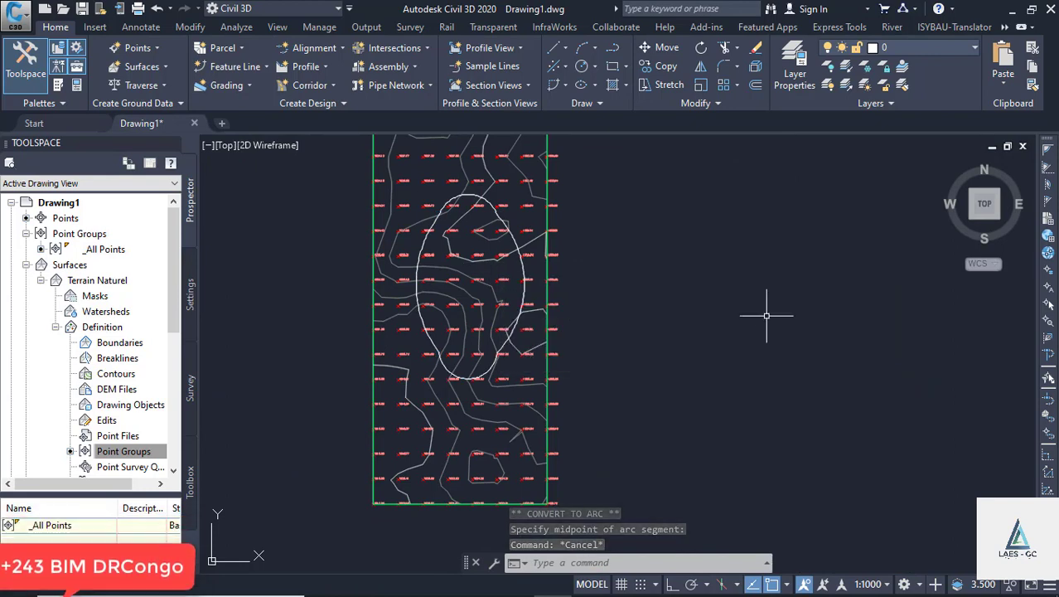
Step: Create a new layer named LIMITE in the layer manager
type("LA")
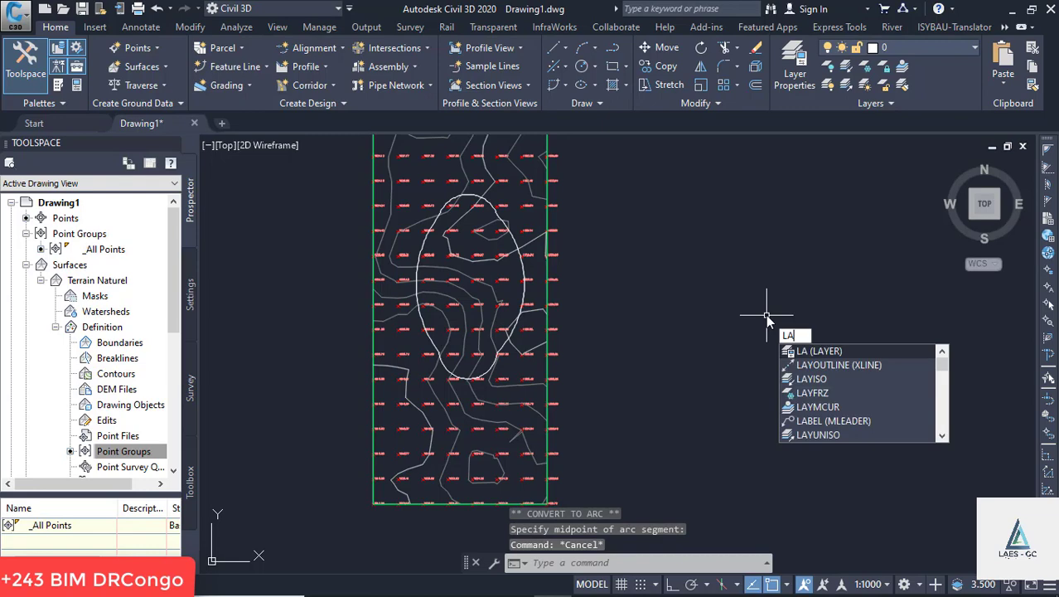
key("Return")
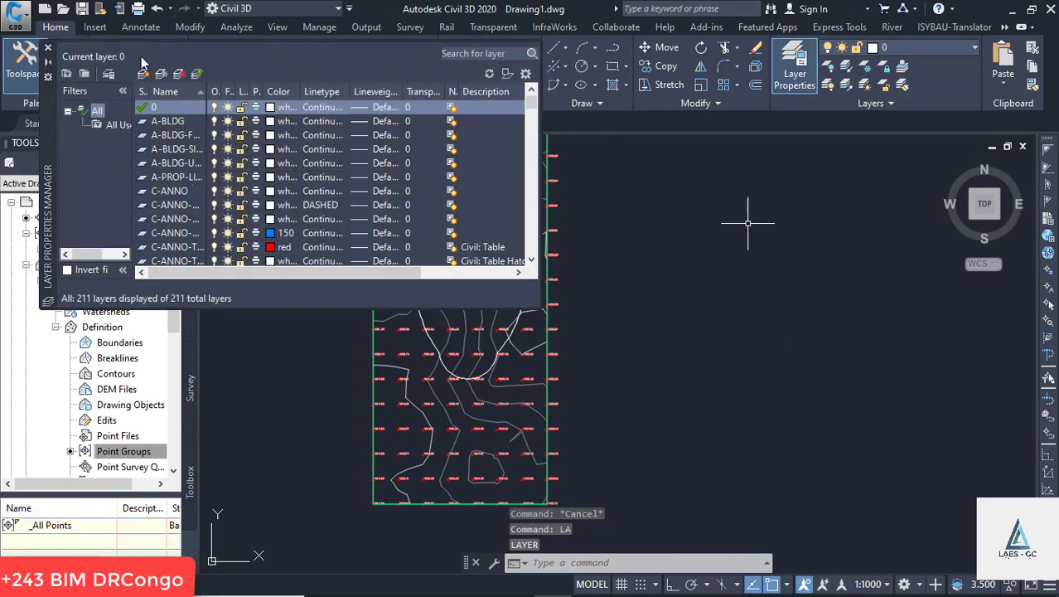
left_click(146, 75)
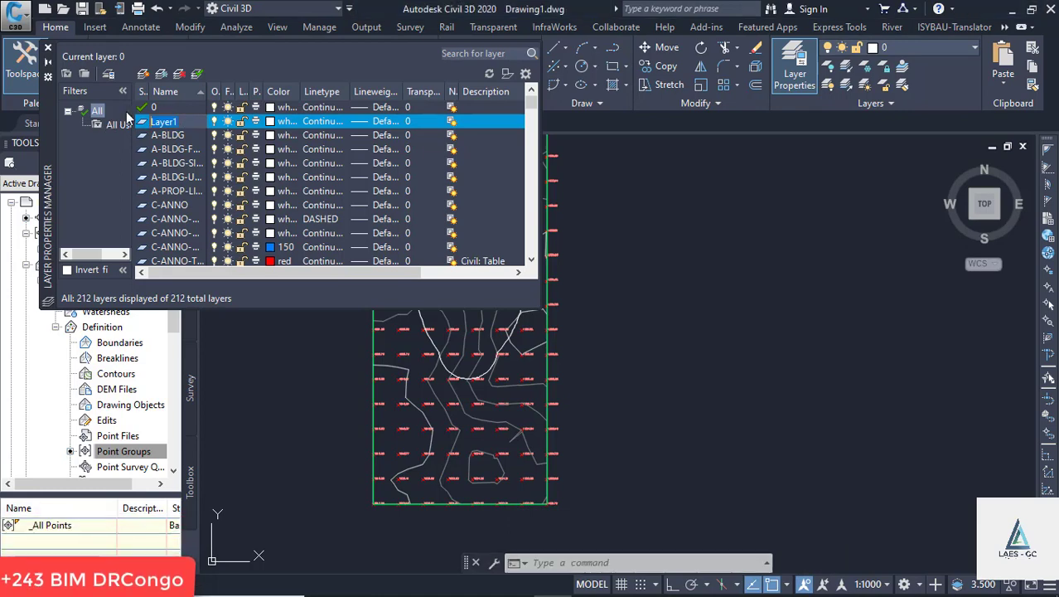
type("MITE")
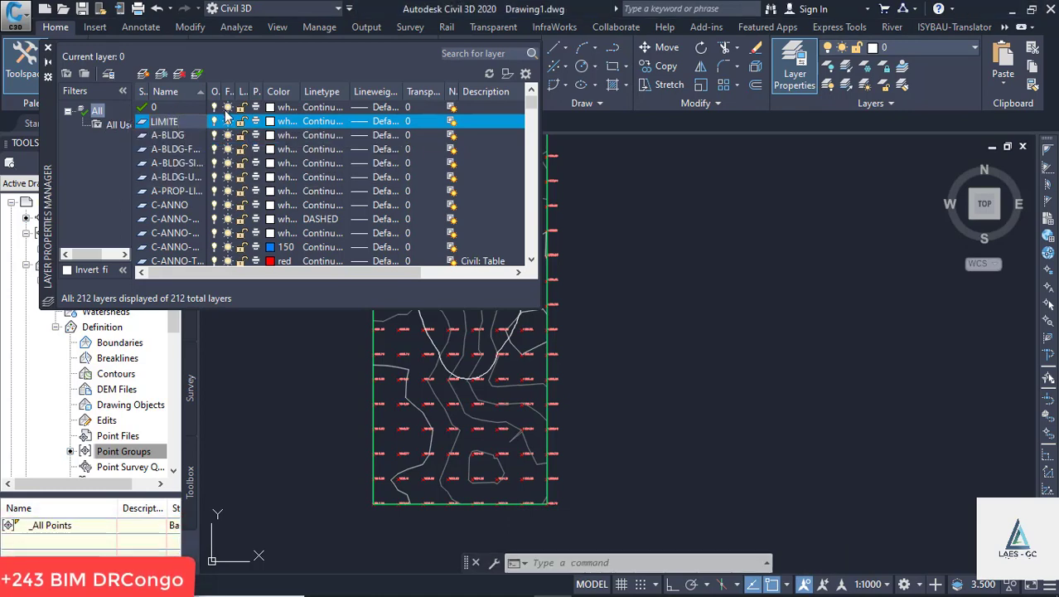
left_click(279, 135)
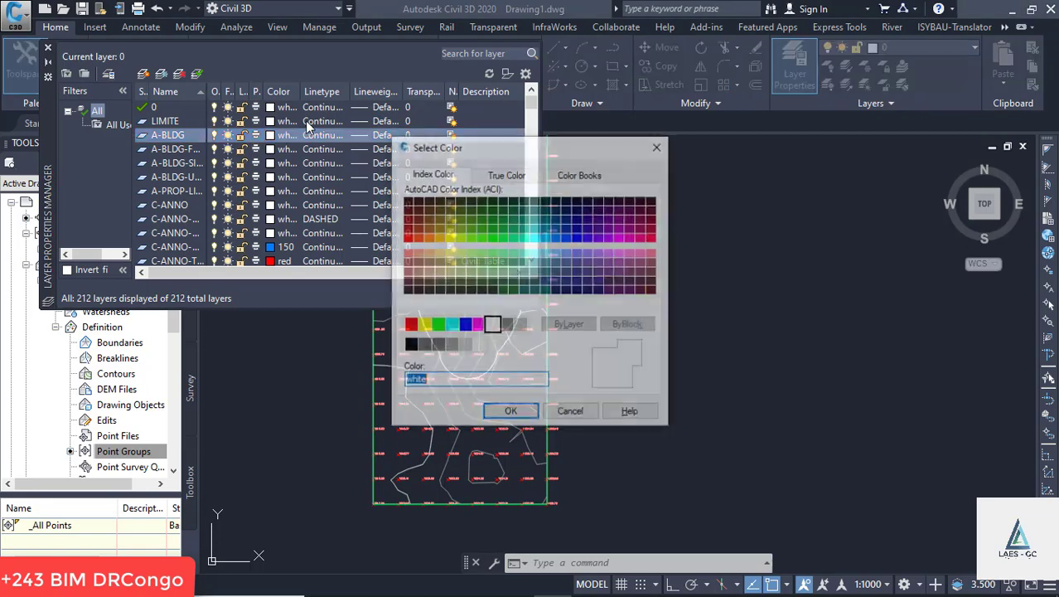
key("Escape")
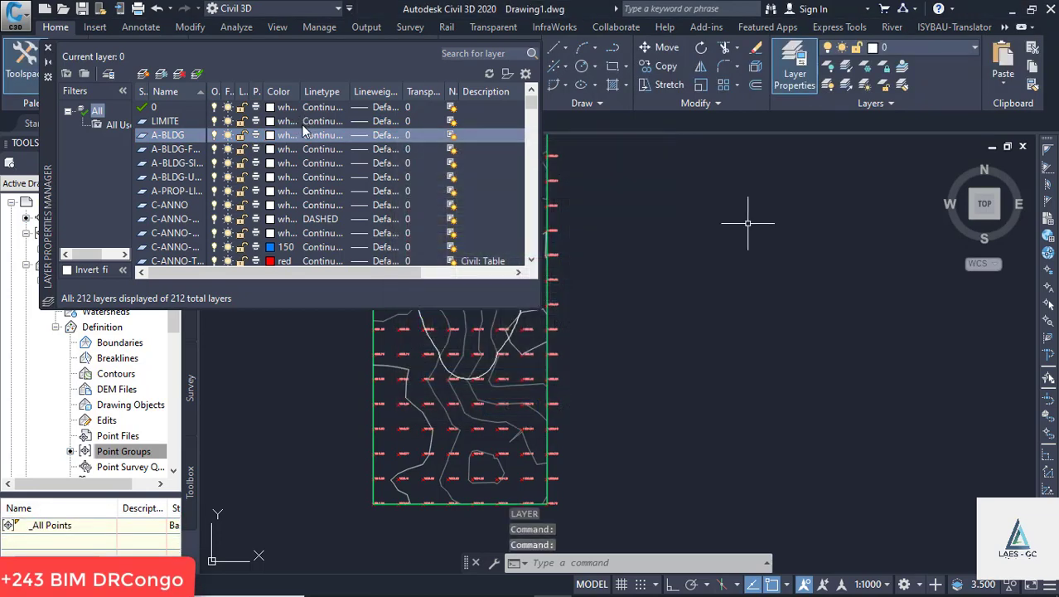
left_click(312, 121)
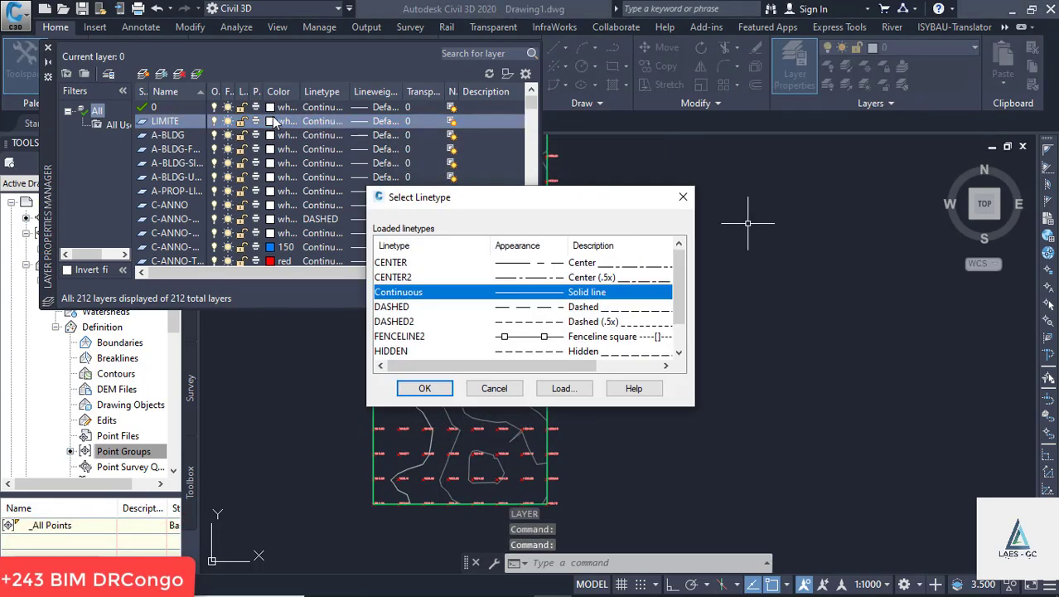
left_click(683, 197)
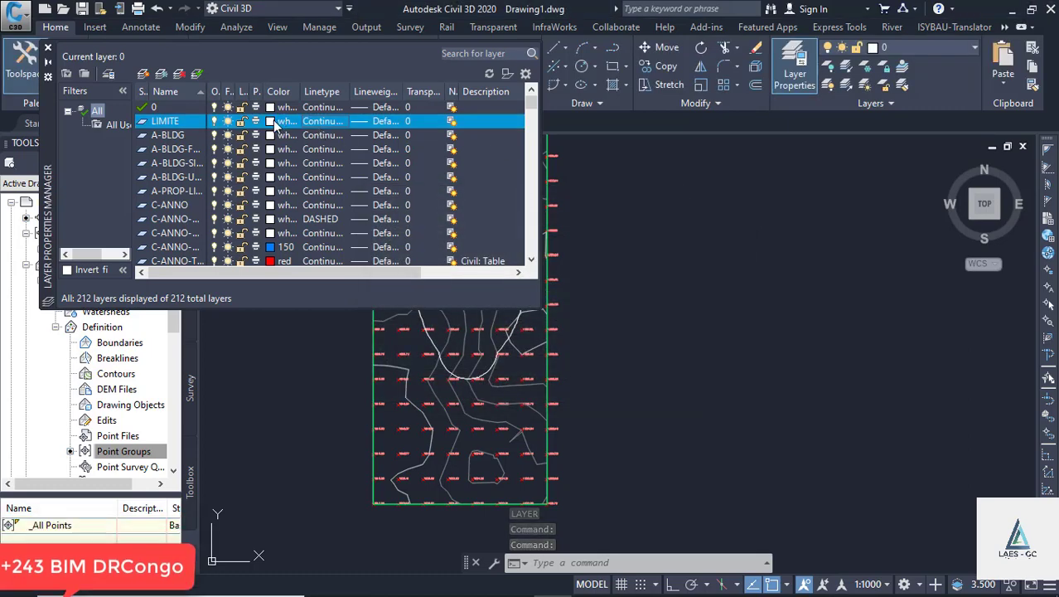
Step: Set the LIMITE layer's color to magenta and close the layer manager
left_click(279, 120)
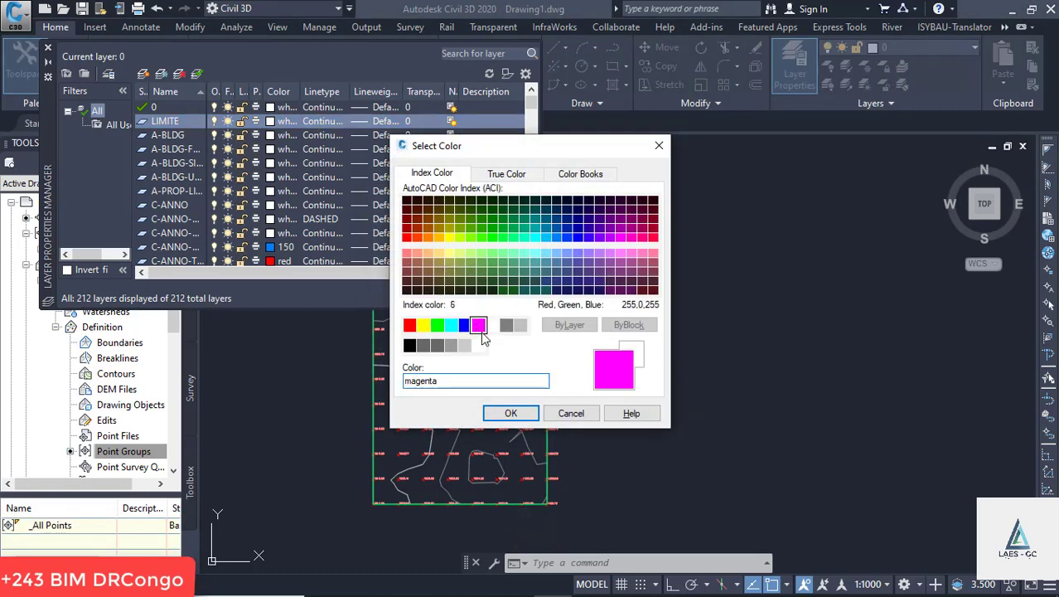
left_click(511, 413)
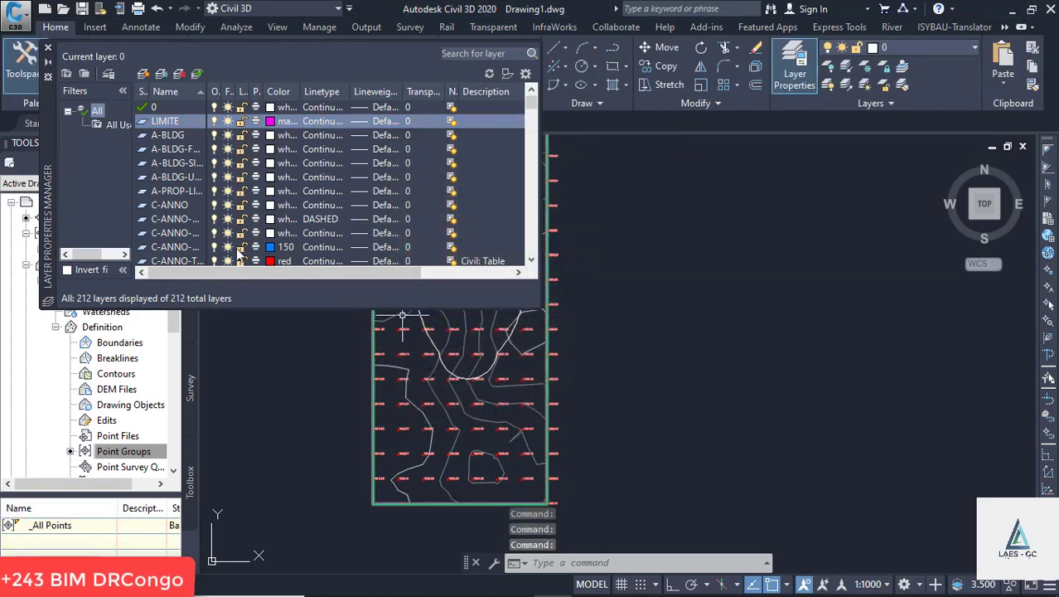
left_click(47, 47)
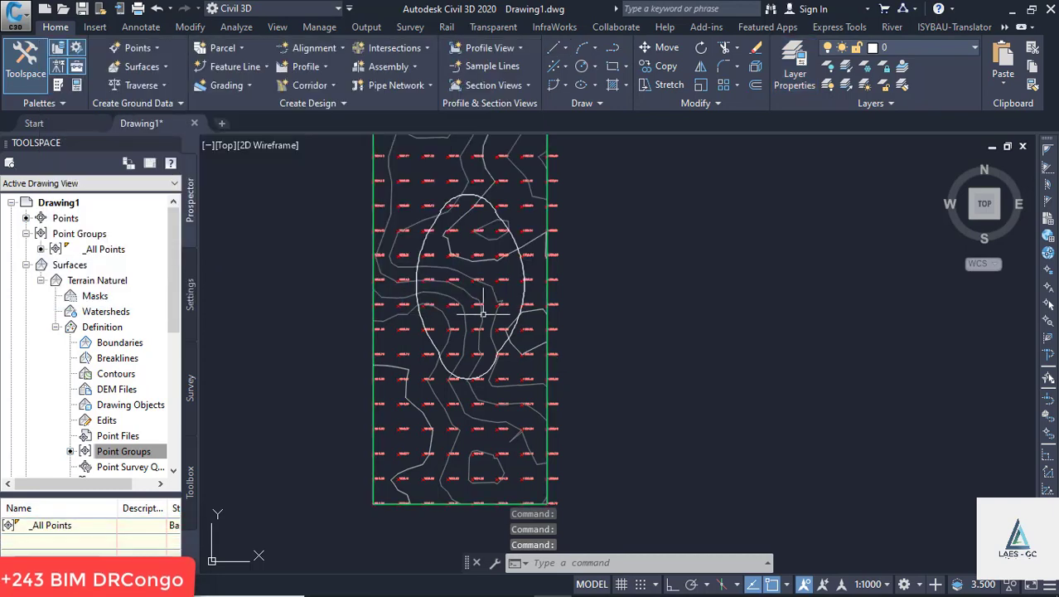
Step: Assign the closed oval outline on the terrain to the LIMITE layer
left_click(417, 306)
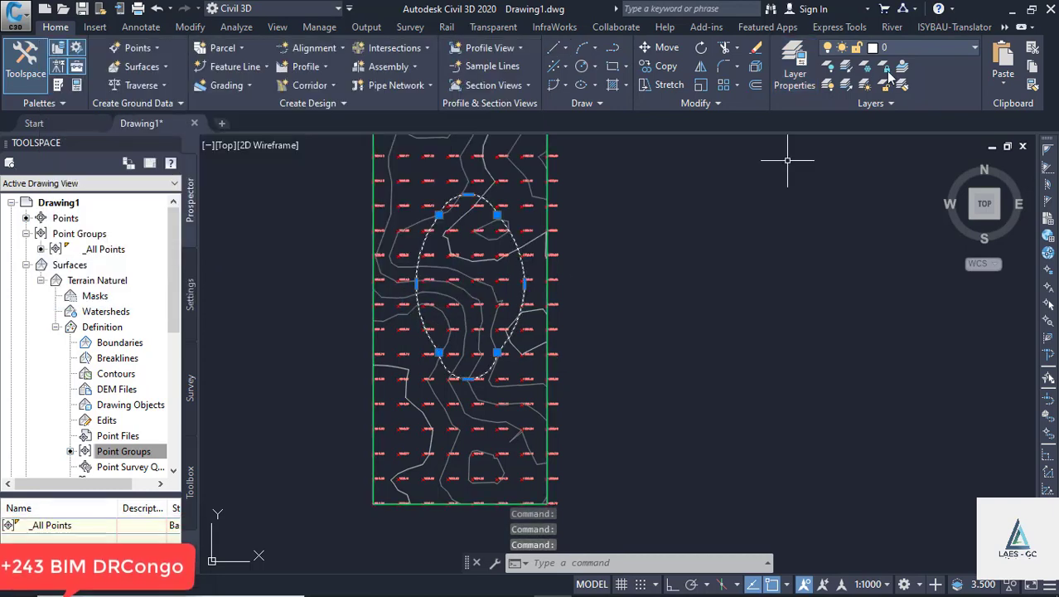
left_click(892, 51)
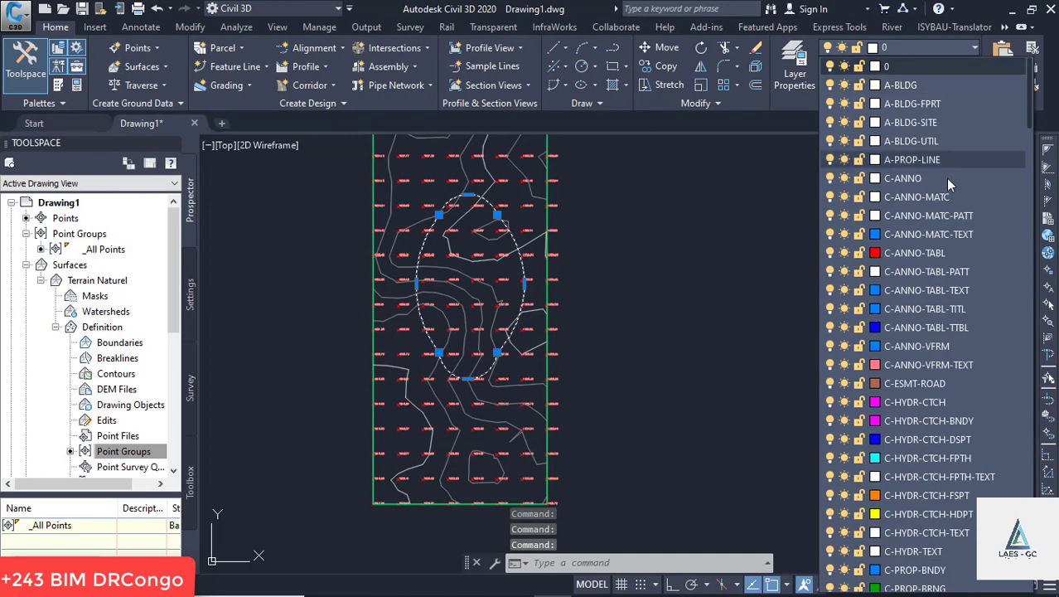
scroll(924, 245, "down", 15)
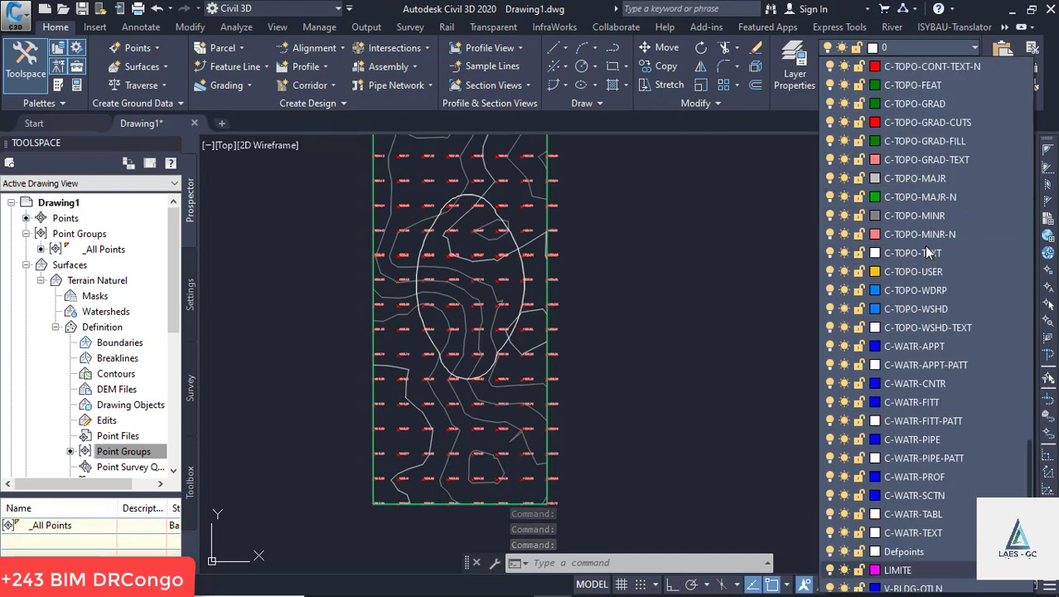
left_click(926, 571)
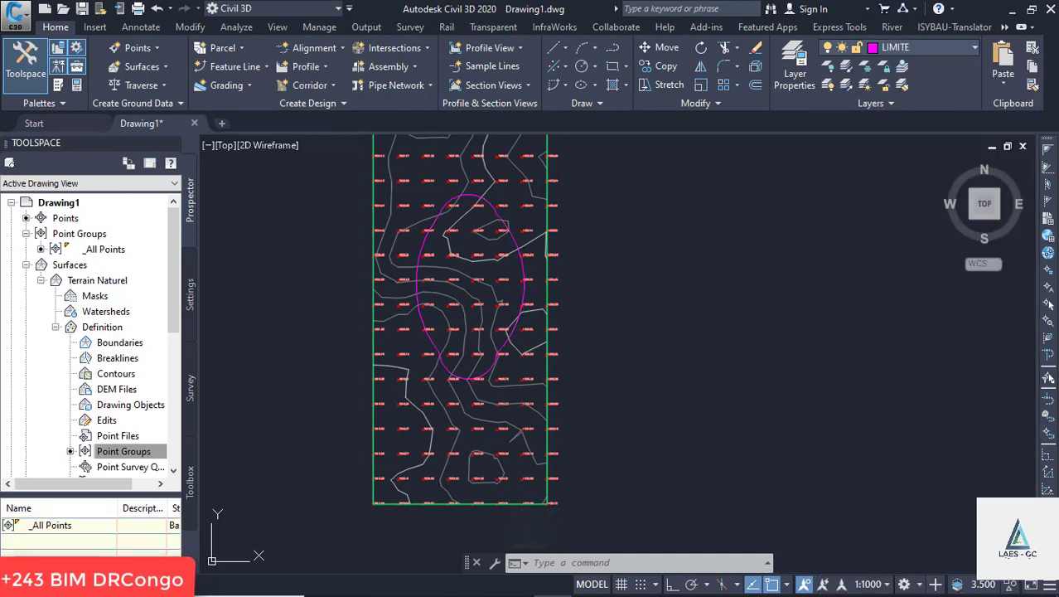
scroll(475, 178, "up", 5)
scroll(475, 190, "down", 5)
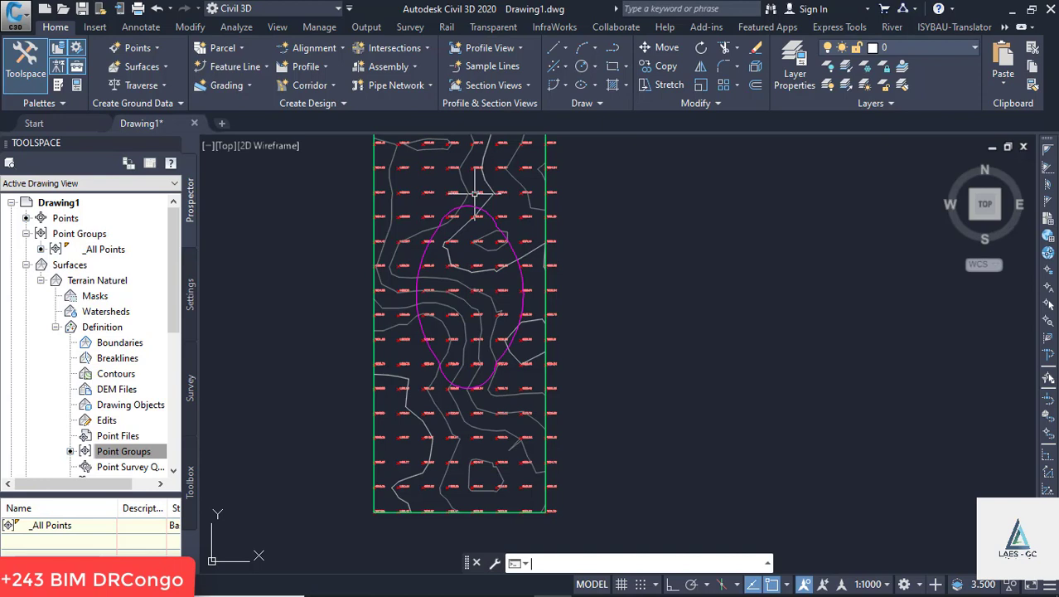
mouse_move(475, 193)
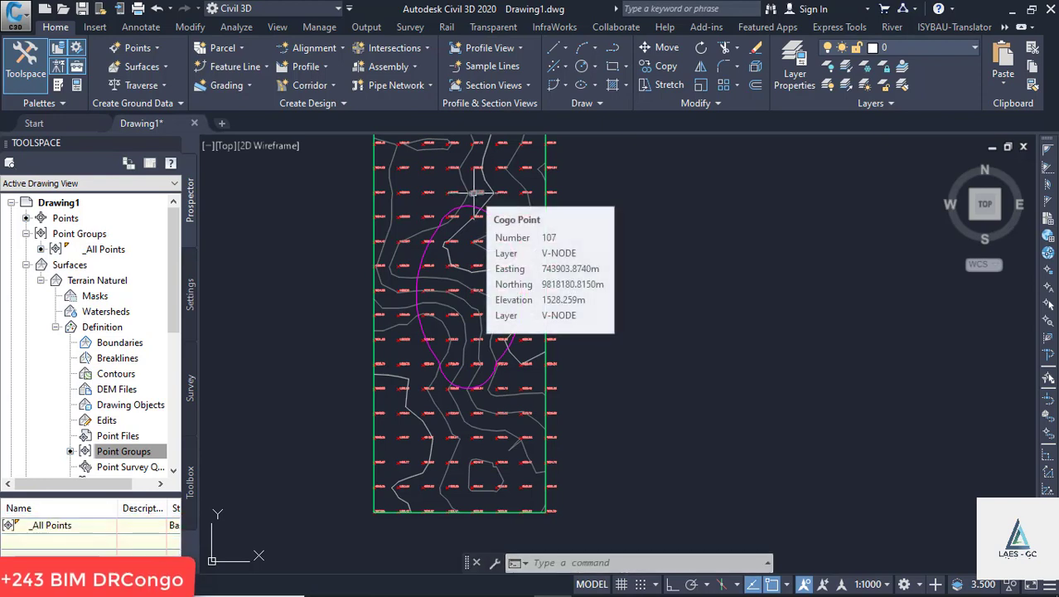
Step: Convert the magenta oval outline to a feature line in Site 1, with elevations from Terrain Naturel and intermediate grade break points inserted
left_click(233, 71)
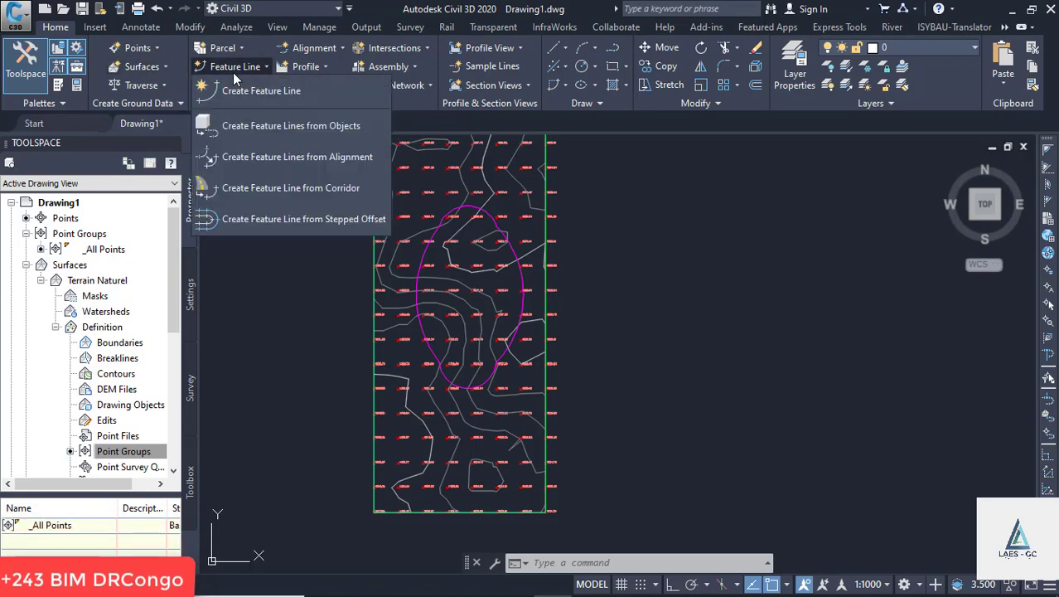
left_click(290, 126)
left_click(524, 282)
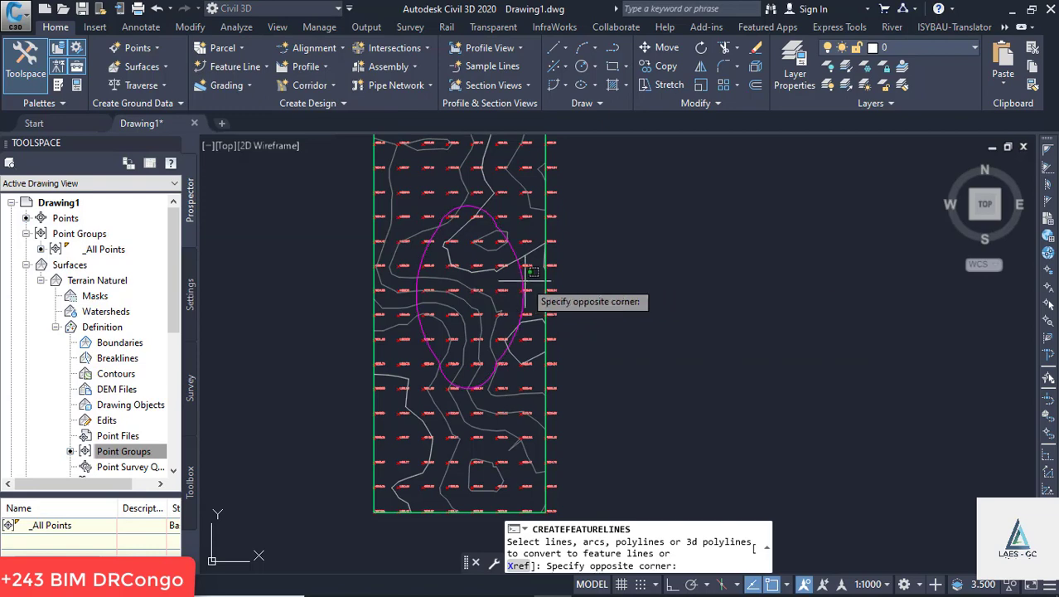
left_click(527, 289)
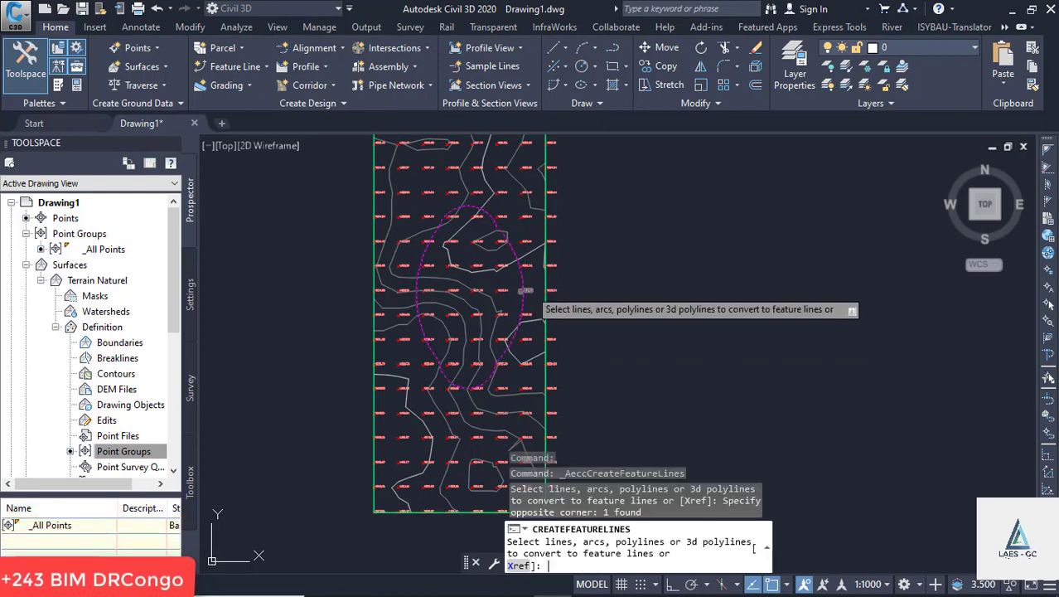
key("Return")
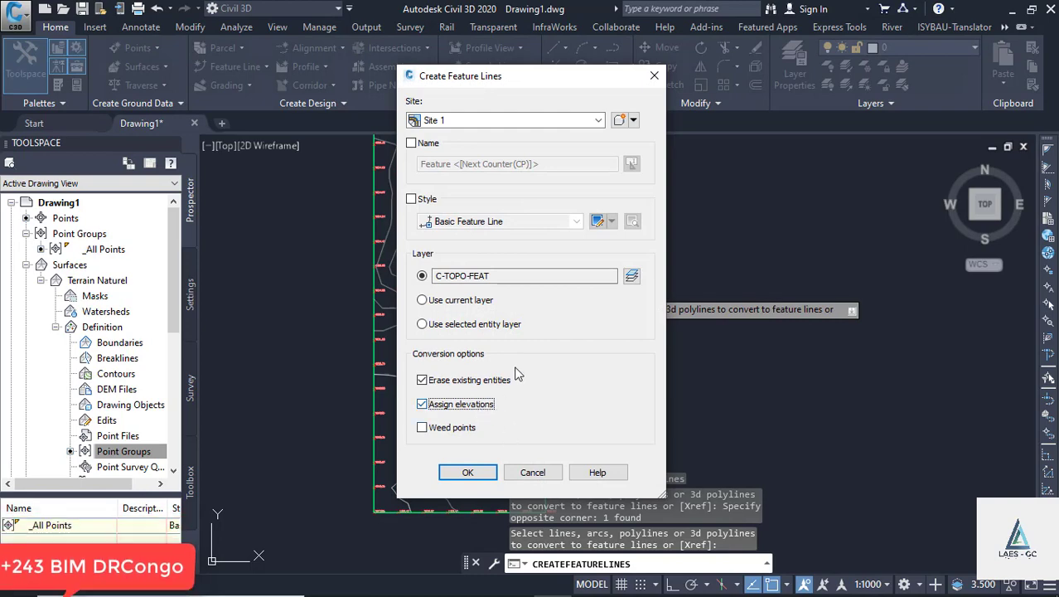
left_click(468, 472)
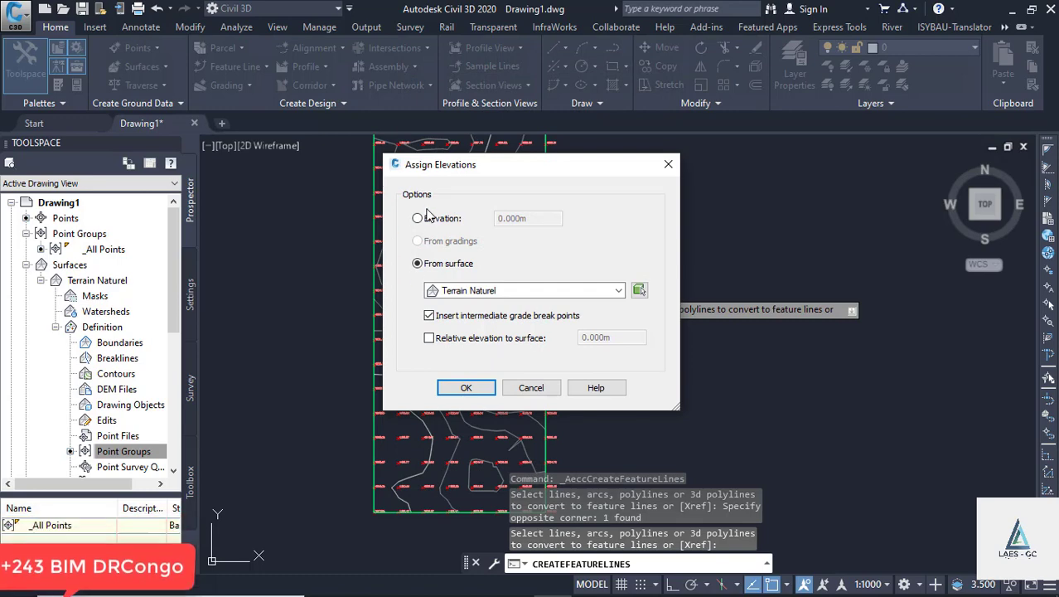
left_click_drag(455, 165, 727, 167)
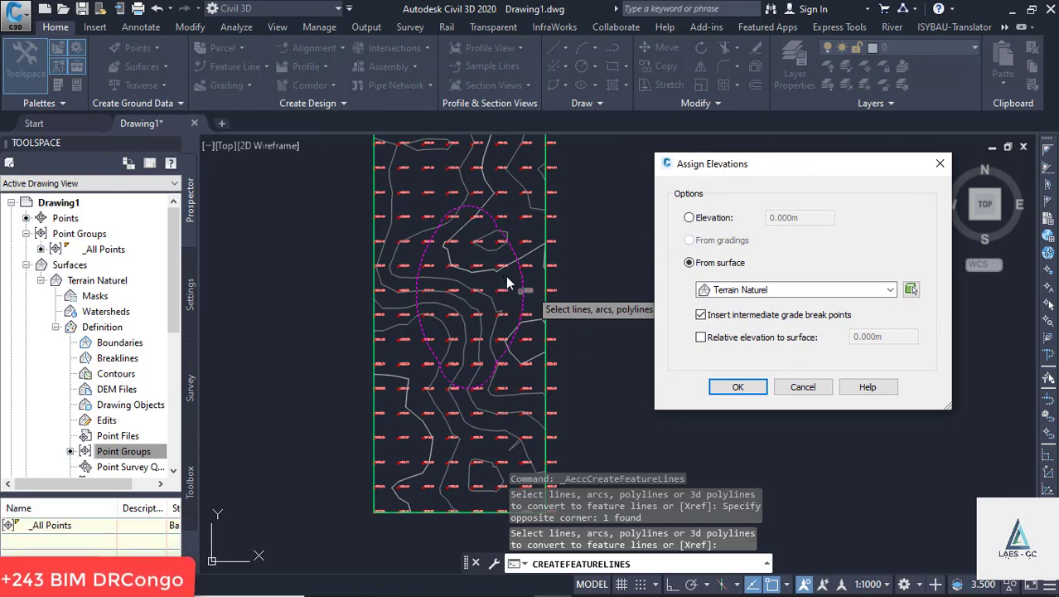
left_click(747, 391)
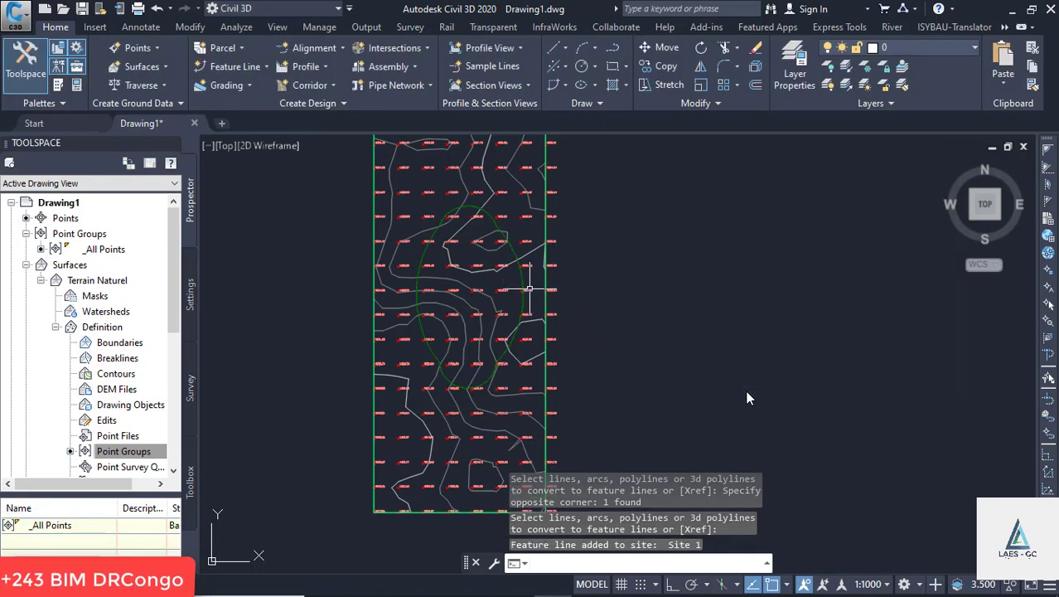
Step: Examine the oval feature line's stations, elevations and grades in the Elevation Editor, leaving the editor closed and the line deselected
scroll(520, 232, "up", 3)
scroll(515, 222, "down", 1)
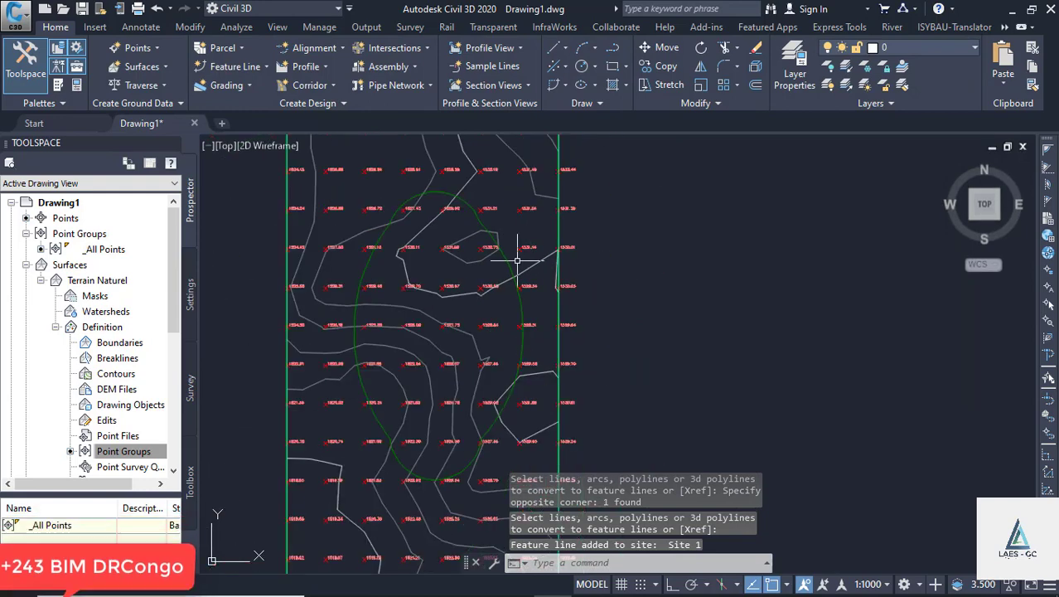
left_click(507, 264)
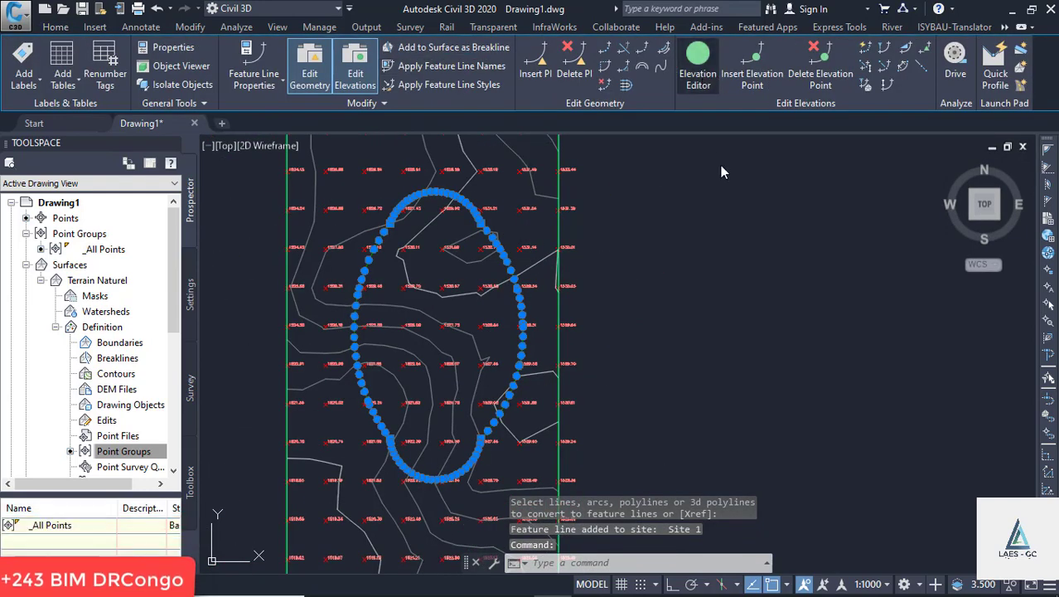
left_click(698, 67)
scroll(47, 142, "up", 7)
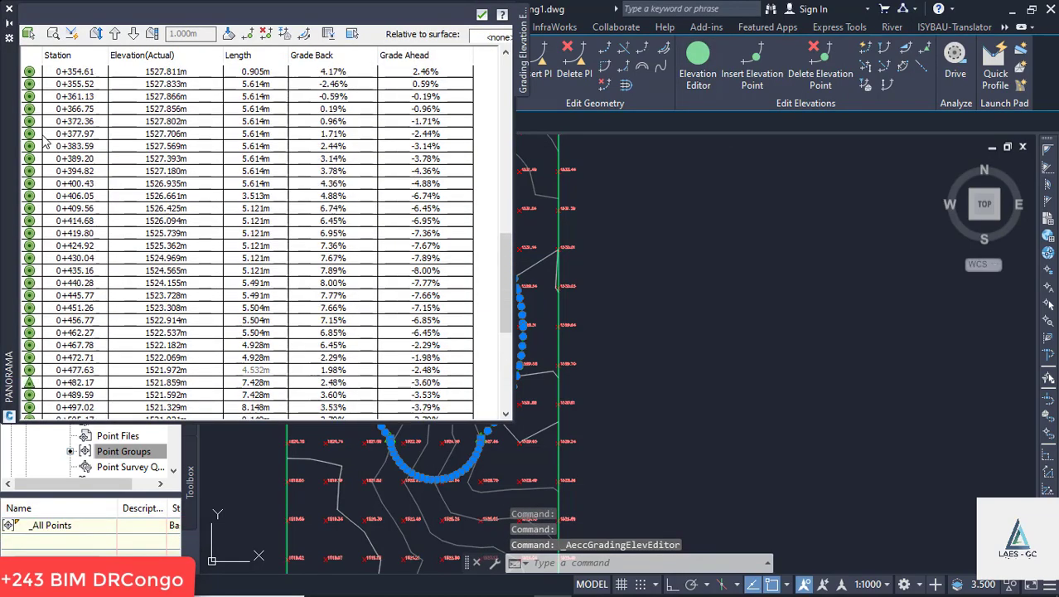
scroll(47, 142, "up", 15)
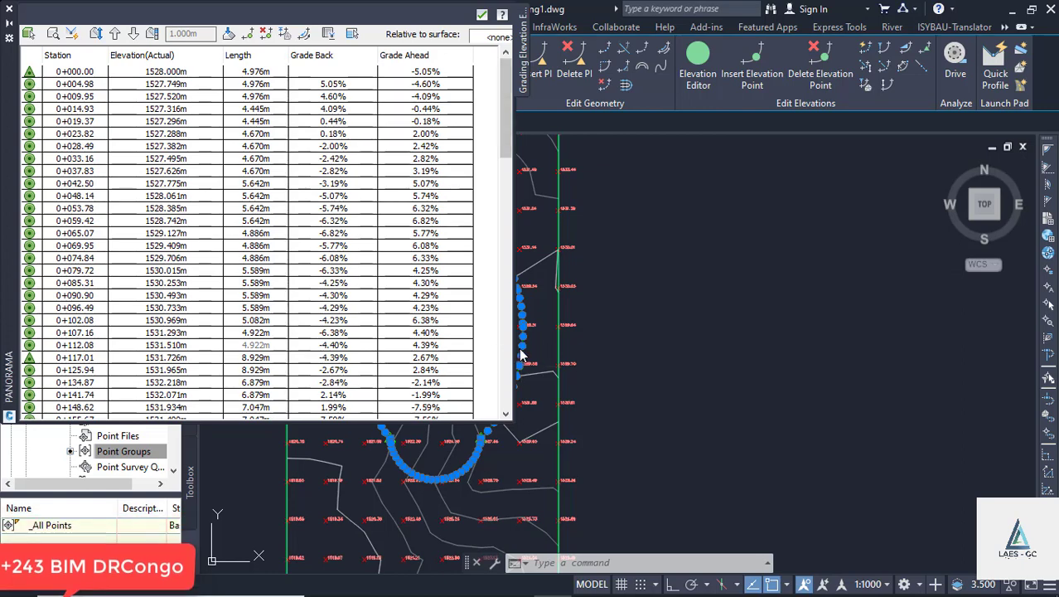
scroll(519, 348, "up", 5)
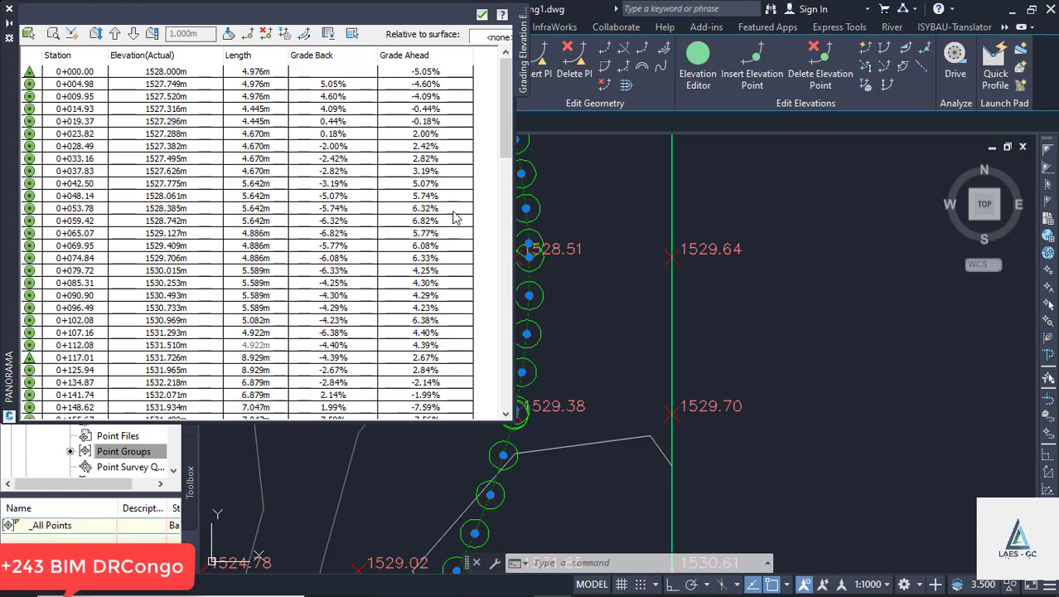
scroll(463, 248, "down", 20)
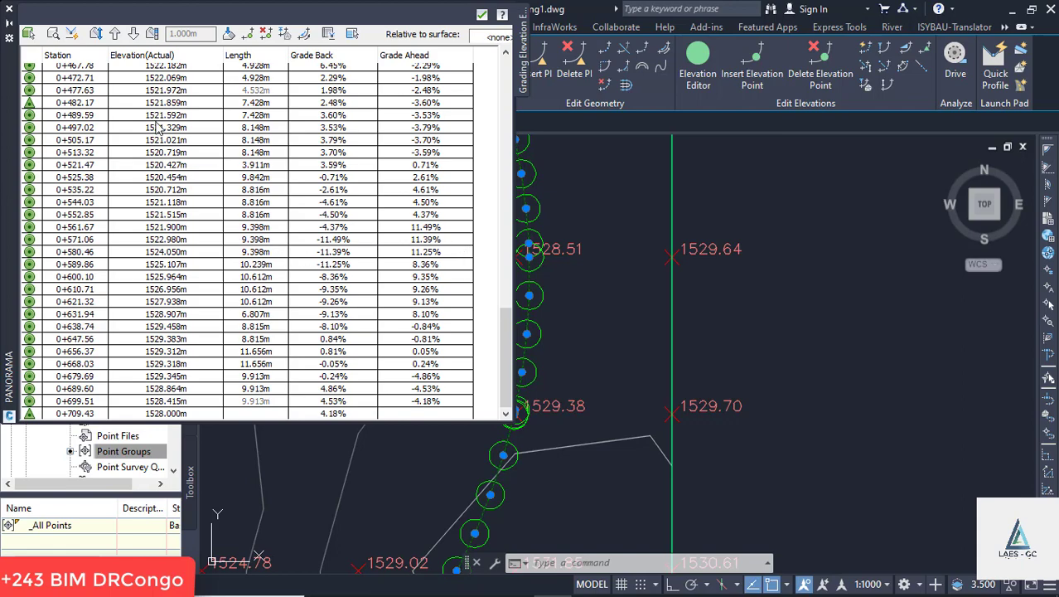
left_click(8, 10)
scroll(653, 335, "down", 5)
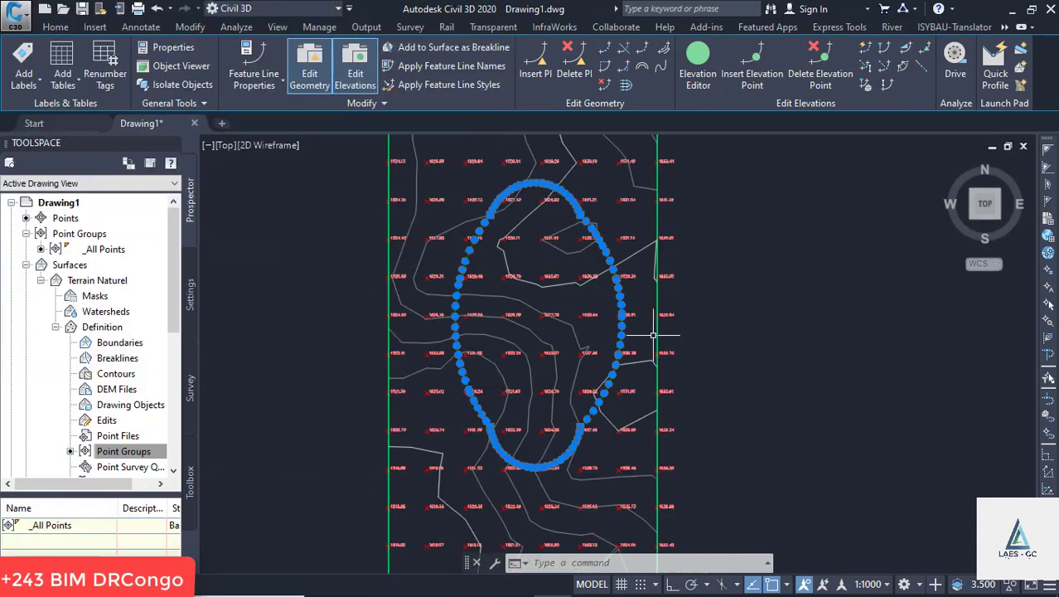
scroll(653, 335, "up", 2)
key("Escape")
scroll(653, 335, "down", 6)
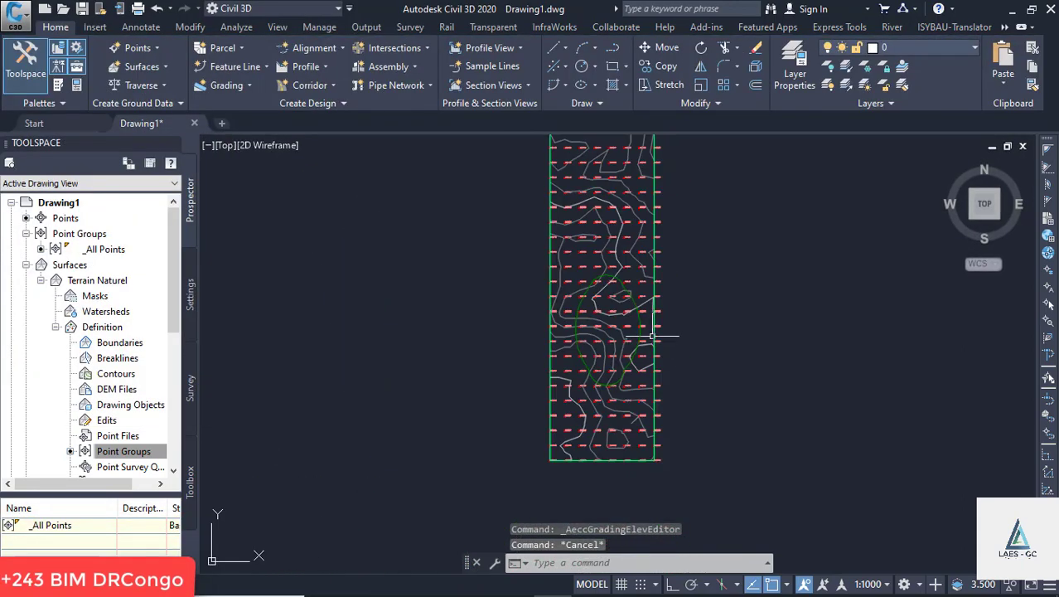
scroll(653, 335, "up", 4)
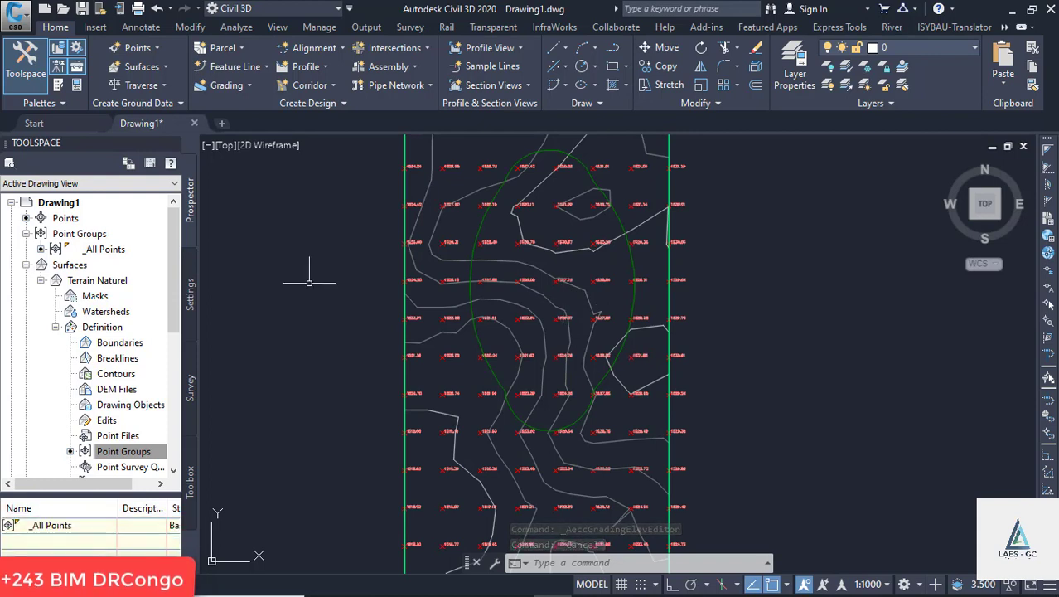
Step: Create a new TIN surface named Terain Projet with the default contour style
left_click(25, 264)
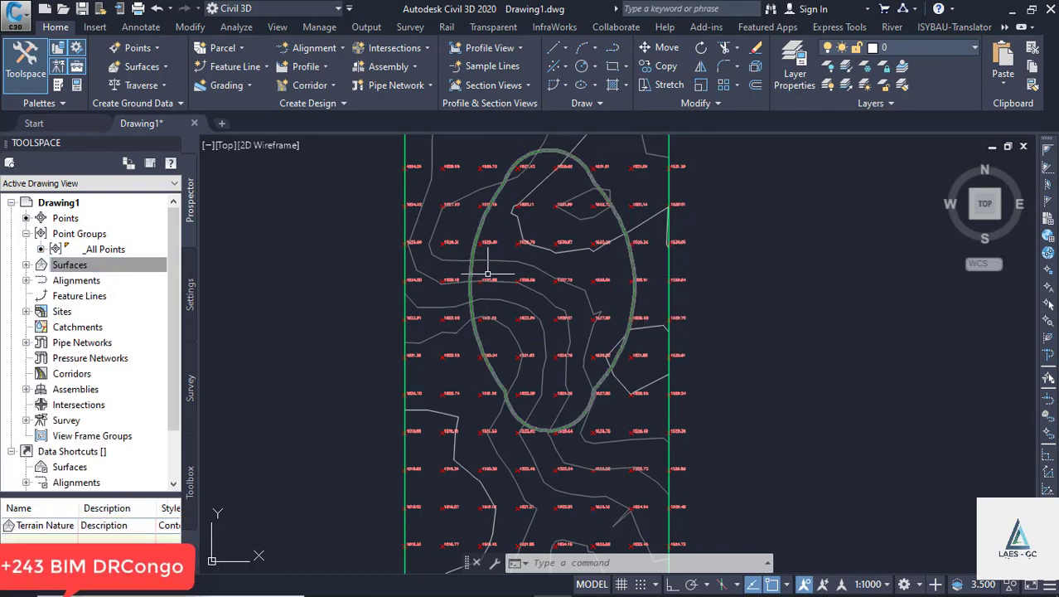
right_click(77, 268)
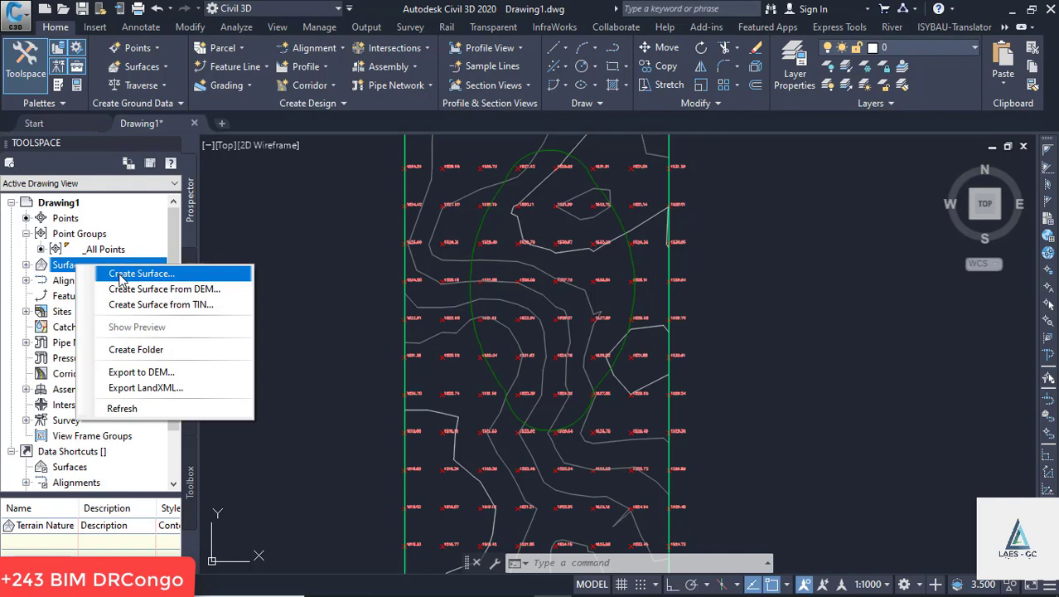
left_click(120, 276)
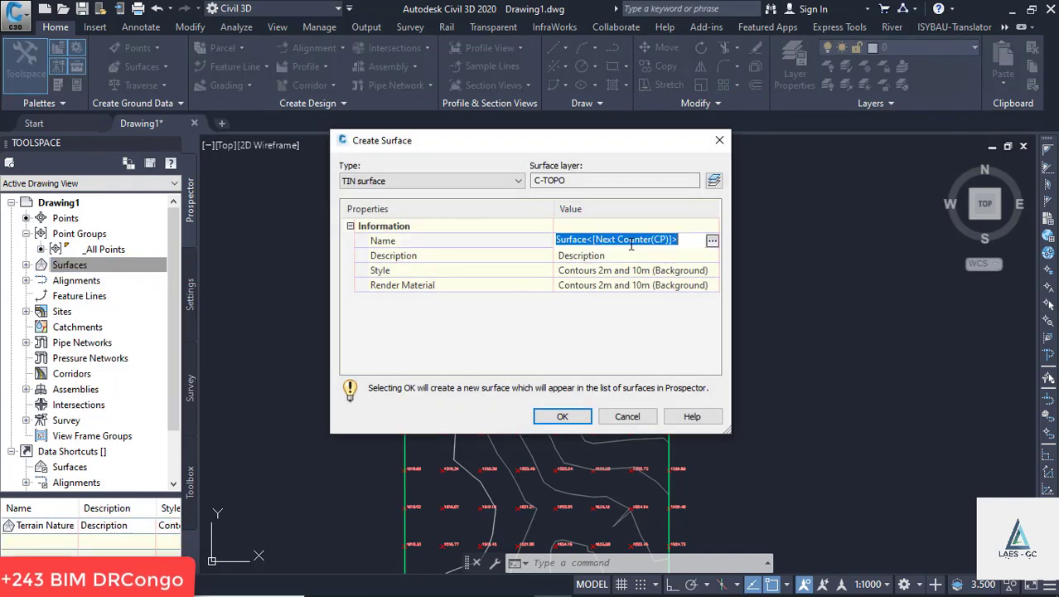
type("t")
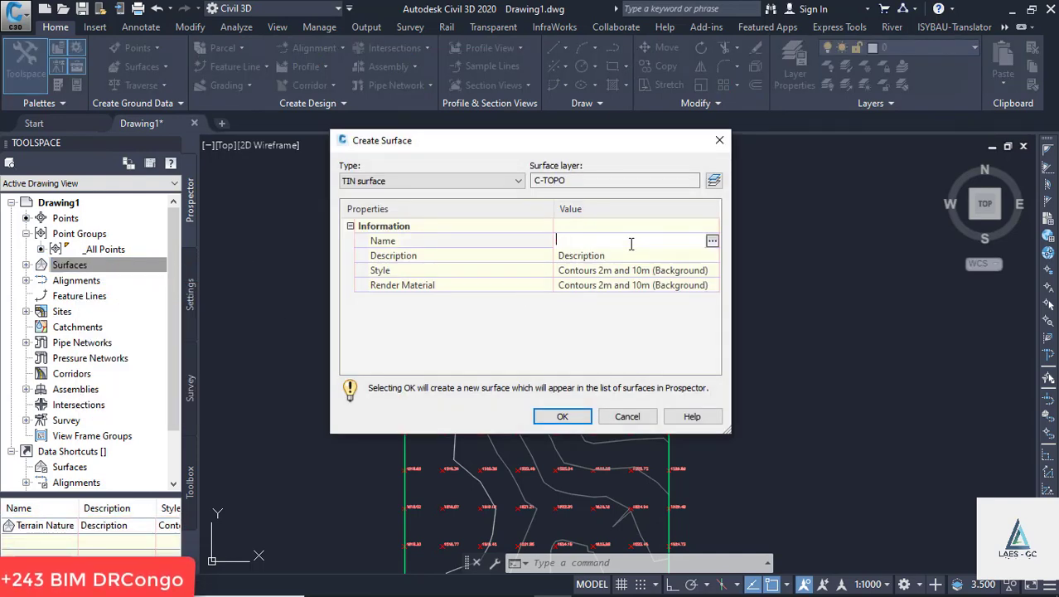
type("er")
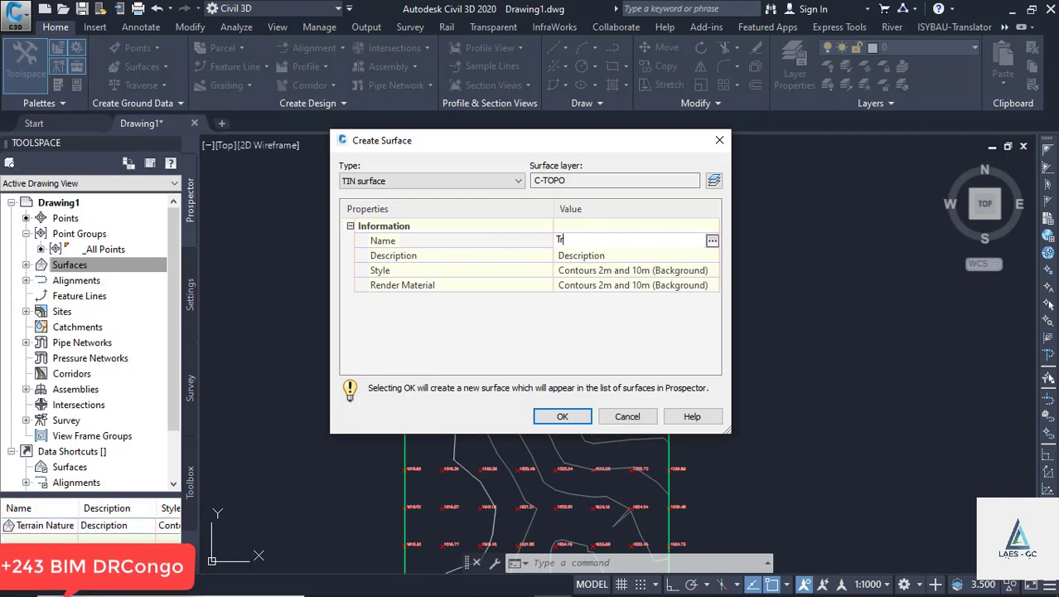
type("ain P")
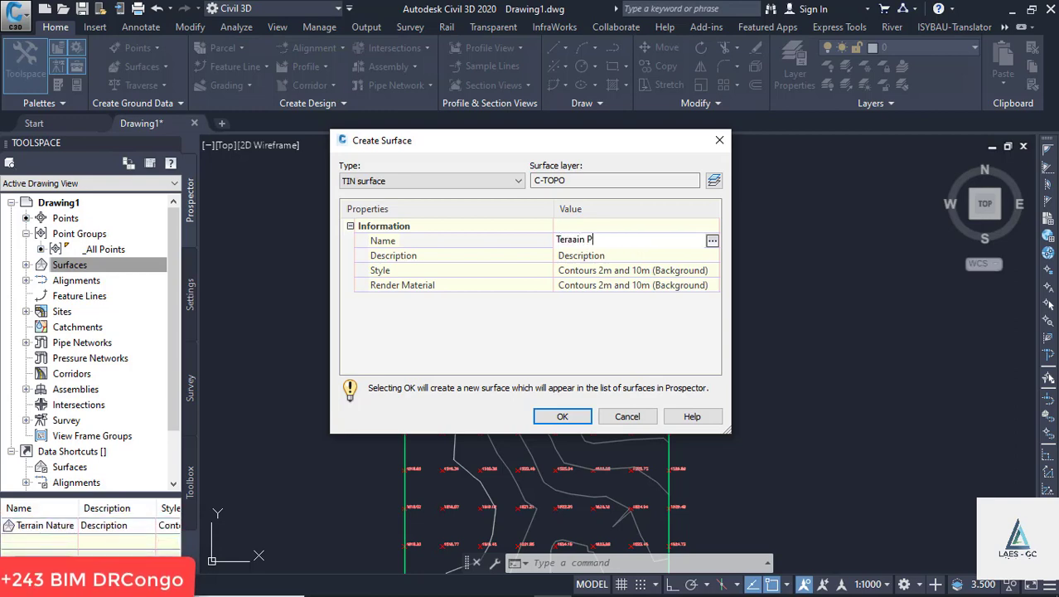
type("rojet")
left_click(562, 416)
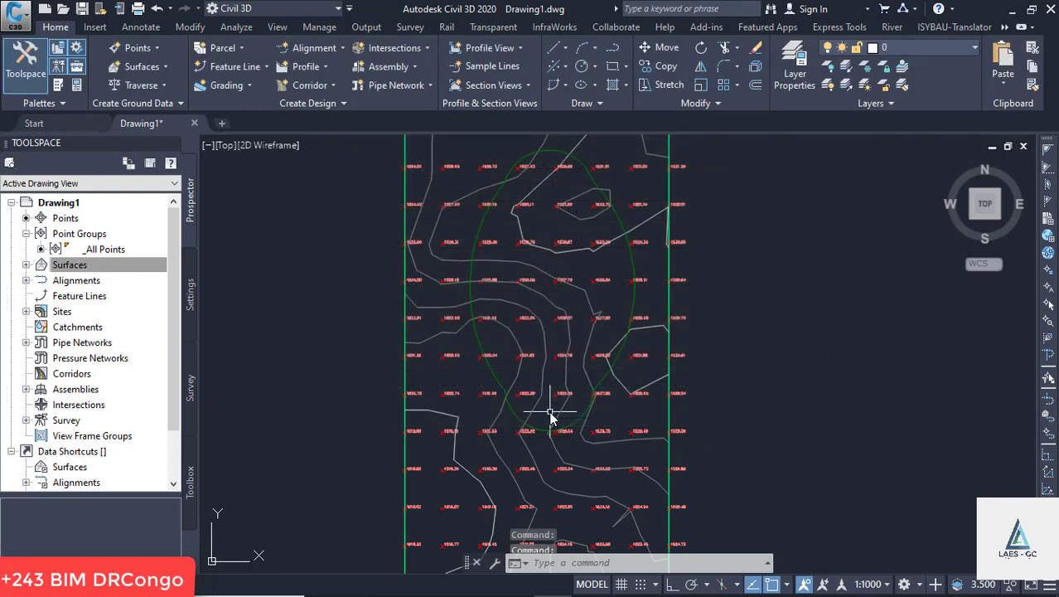
Step: Paste the Terrain Naturel surface into the Terain Projet surface as an edit in its definition
left_click(26, 265)
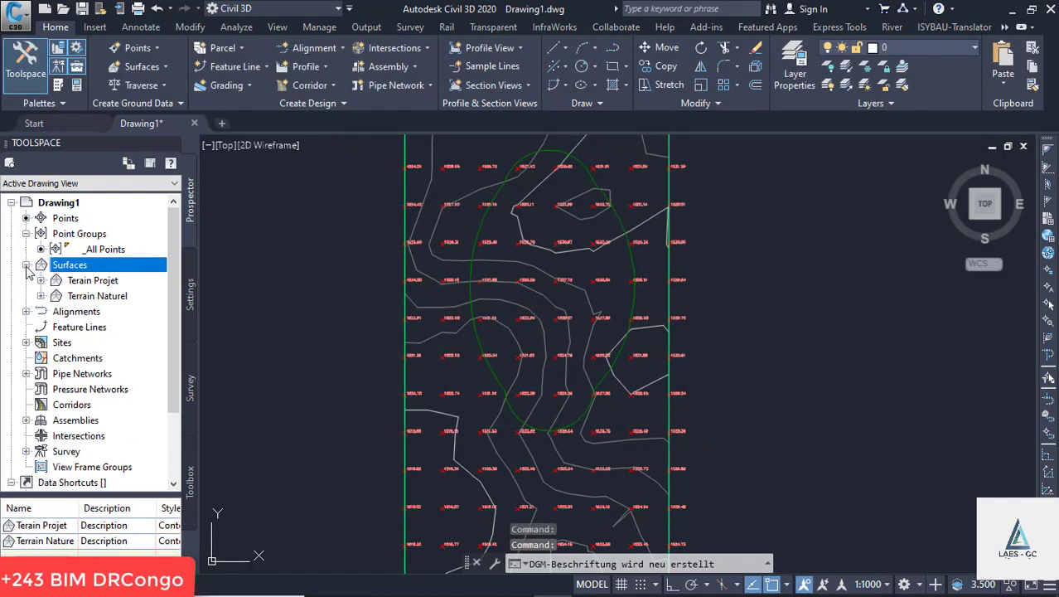
left_click(41, 280)
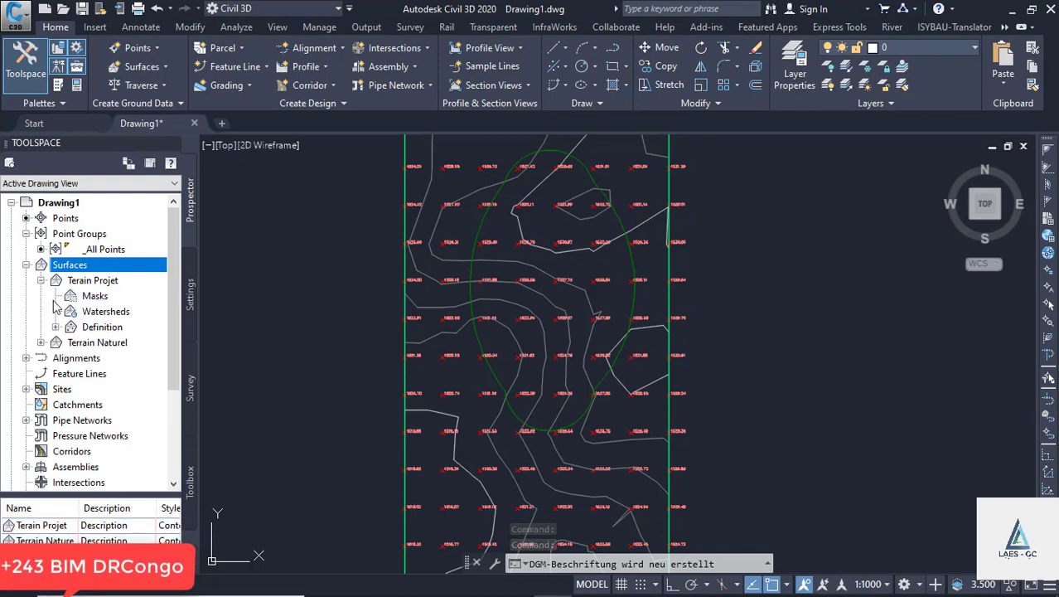
left_click(55, 327)
right_click(116, 419)
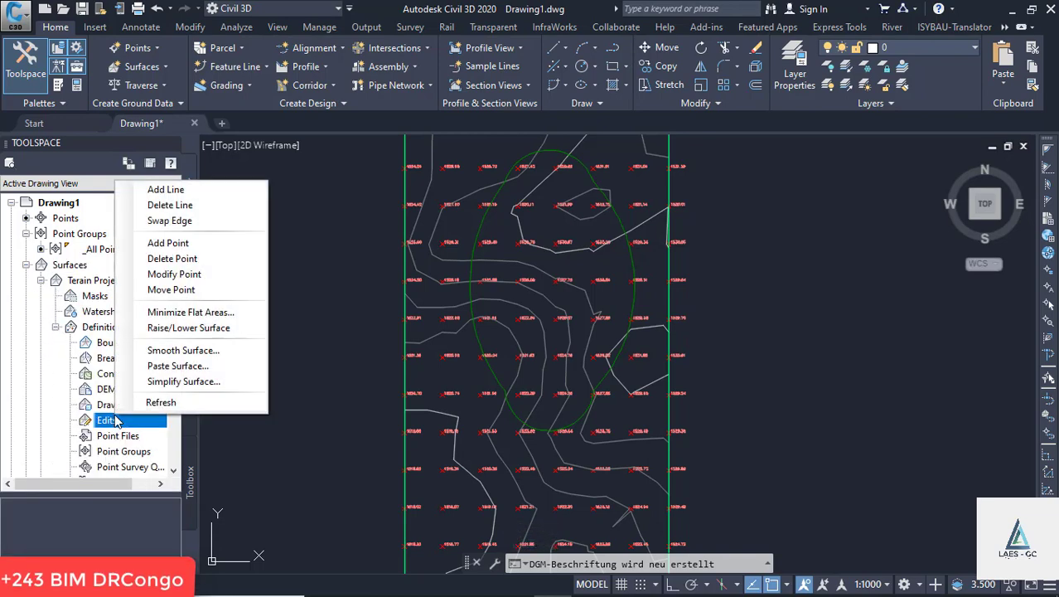
left_click(187, 243)
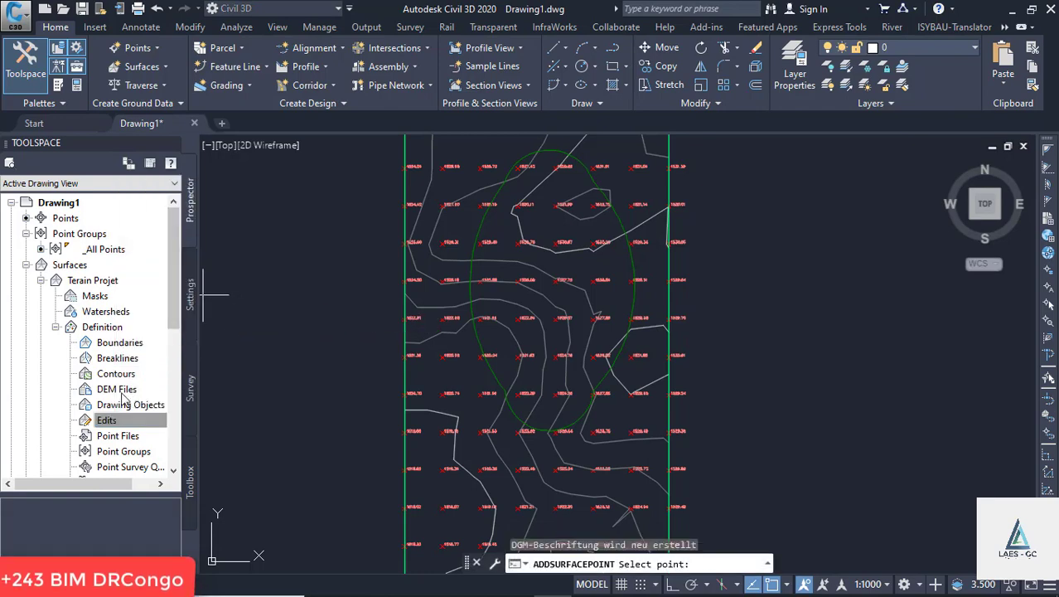
right_click(112, 421)
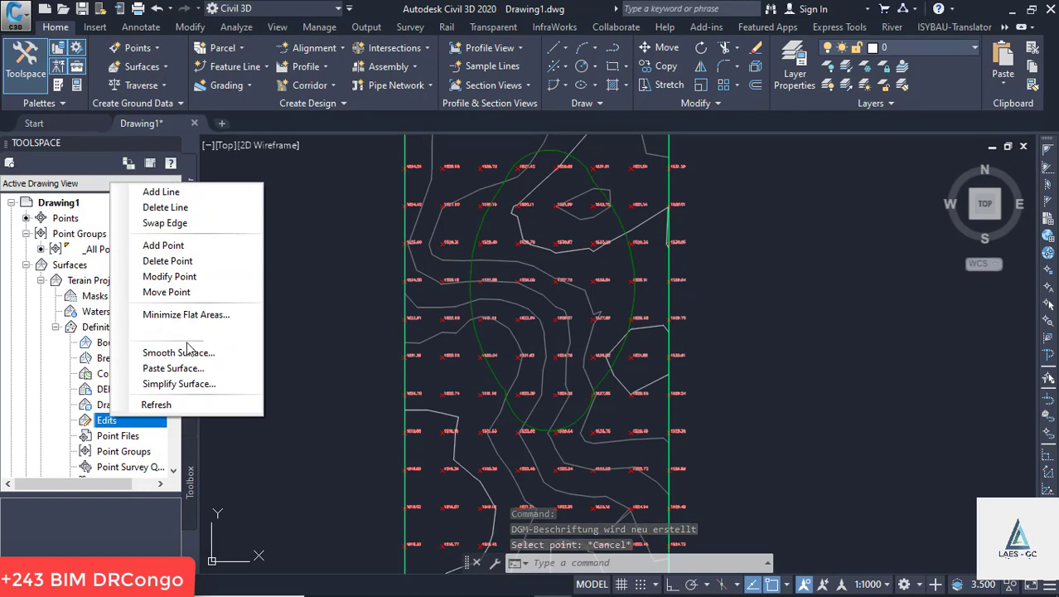
left_click(172, 367)
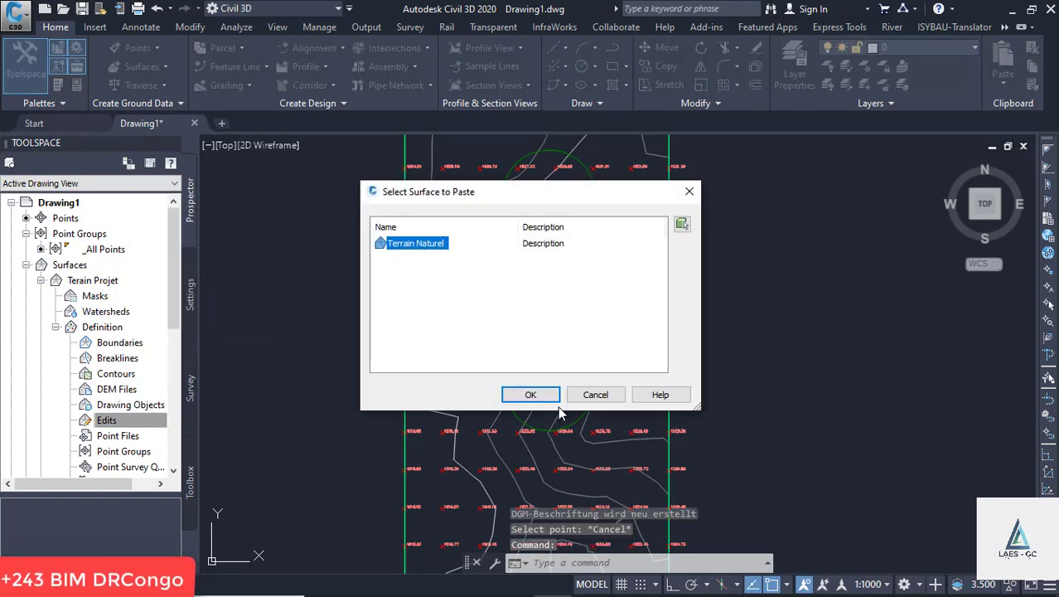
left_click(532, 396)
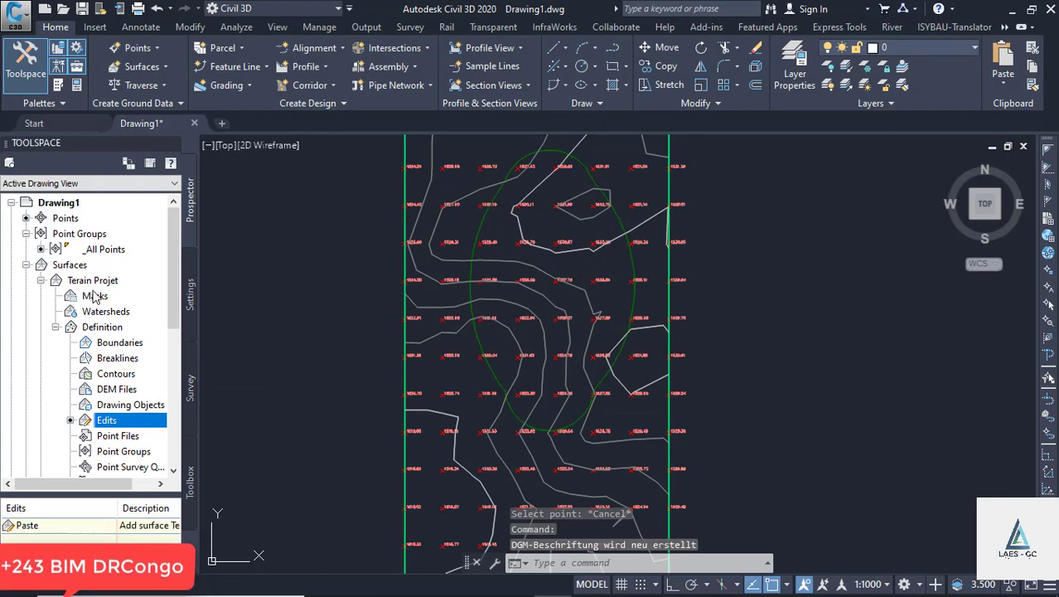
right_click(117, 280)
left_click(165, 284)
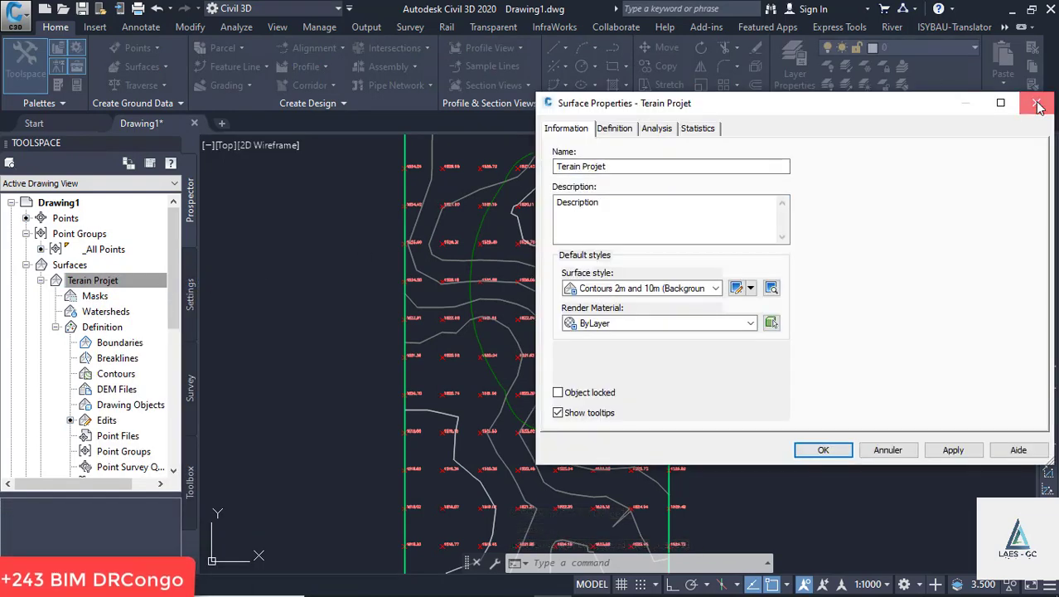
left_click(1038, 106)
Step: Set the Terrain Naturel surface's style to _No Display and apply it
left_click(40, 280)
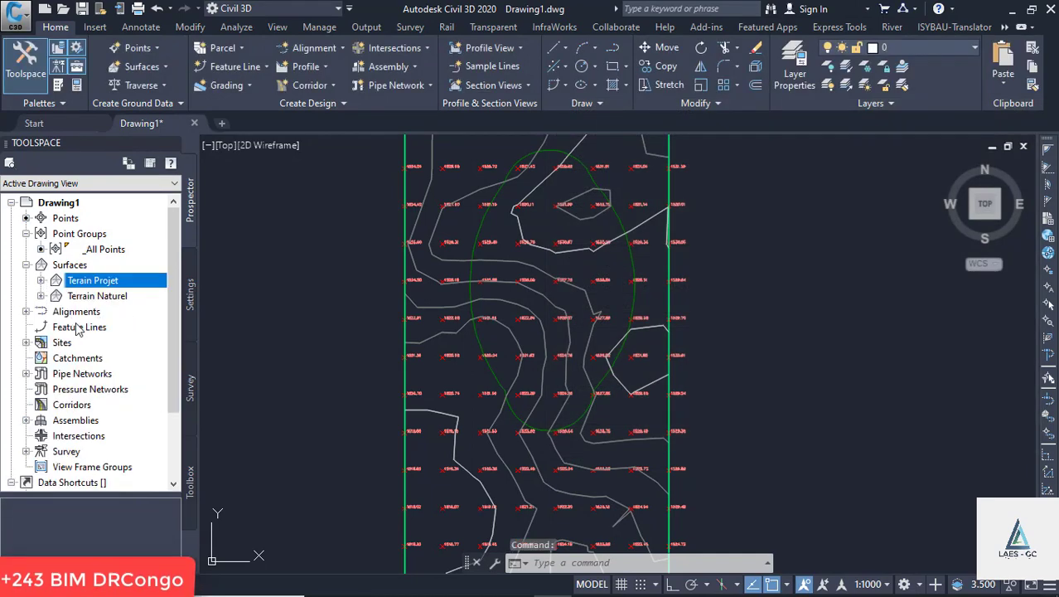
right_click(83, 295)
left_click(146, 296)
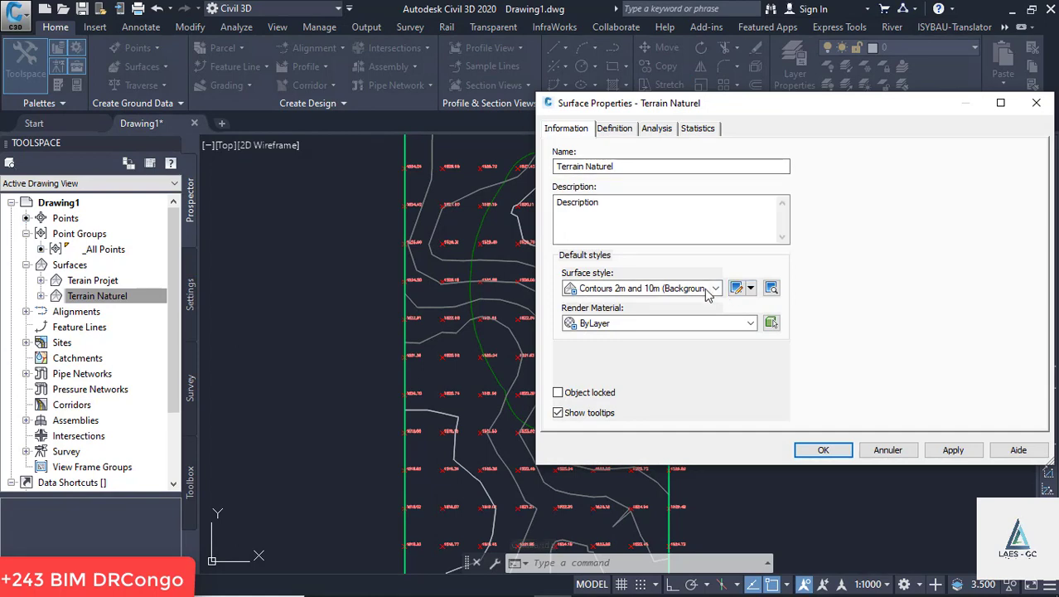
left_click(710, 290)
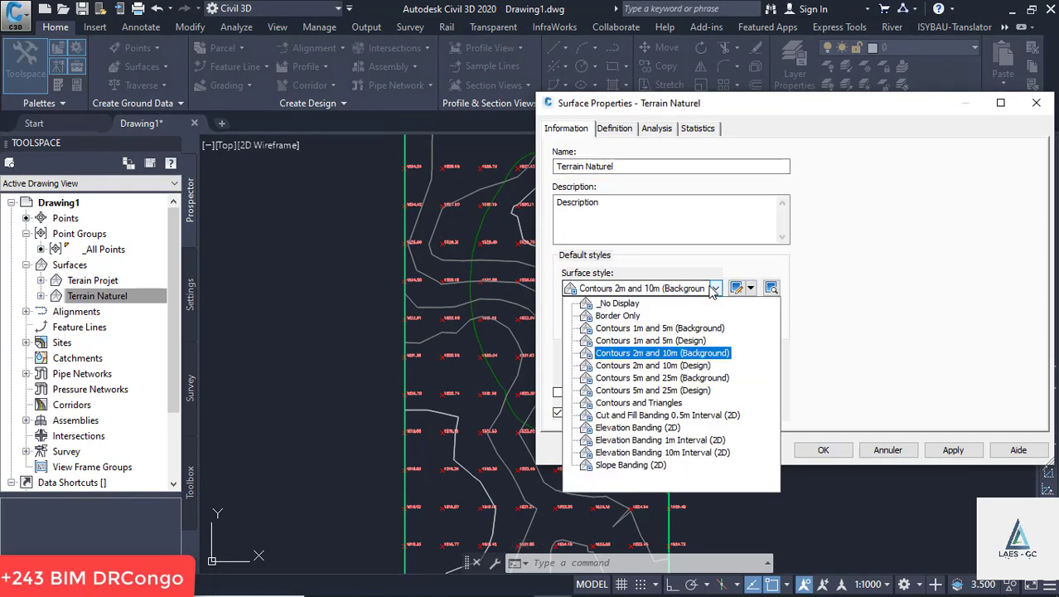
left_click(620, 303)
left_click(951, 447)
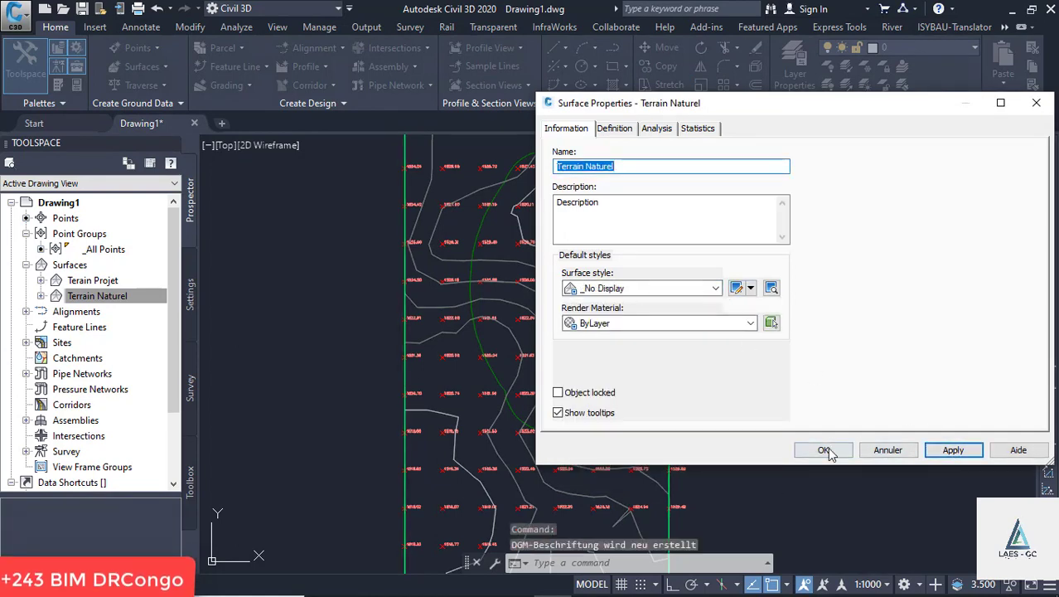
Step: Close the Terrain Naturel properties and check the Terain Projet surface's properties without changing them
left_click(825, 449)
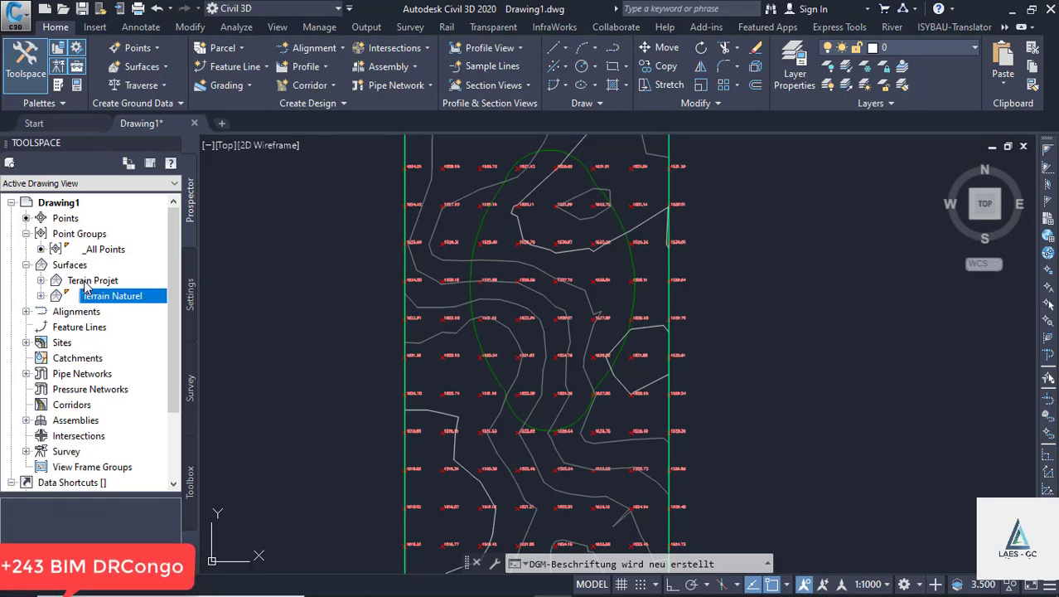
right_click(92, 280)
left_click(124, 285)
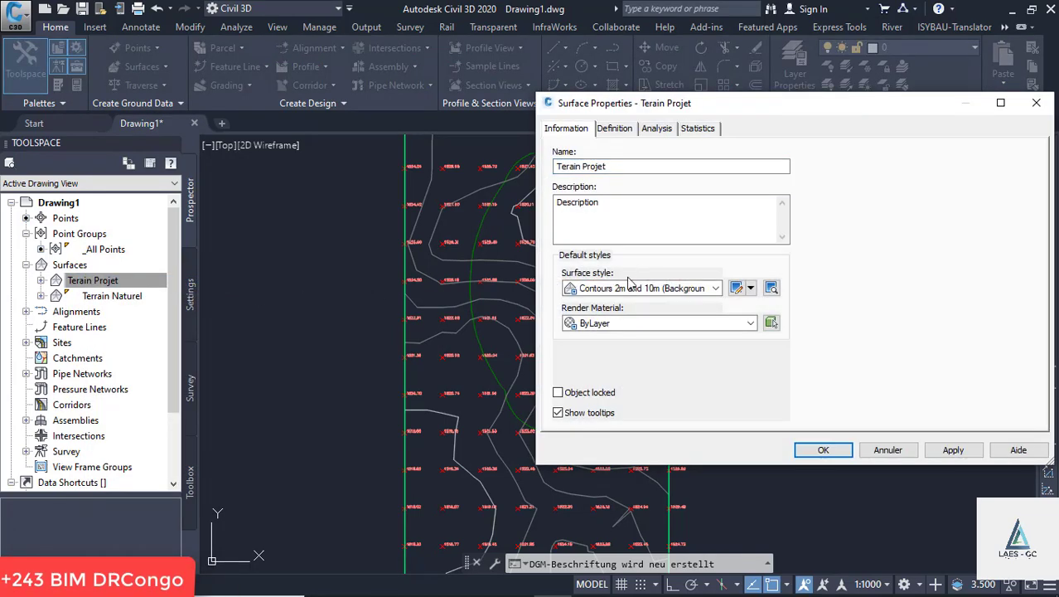
left_click(1037, 103)
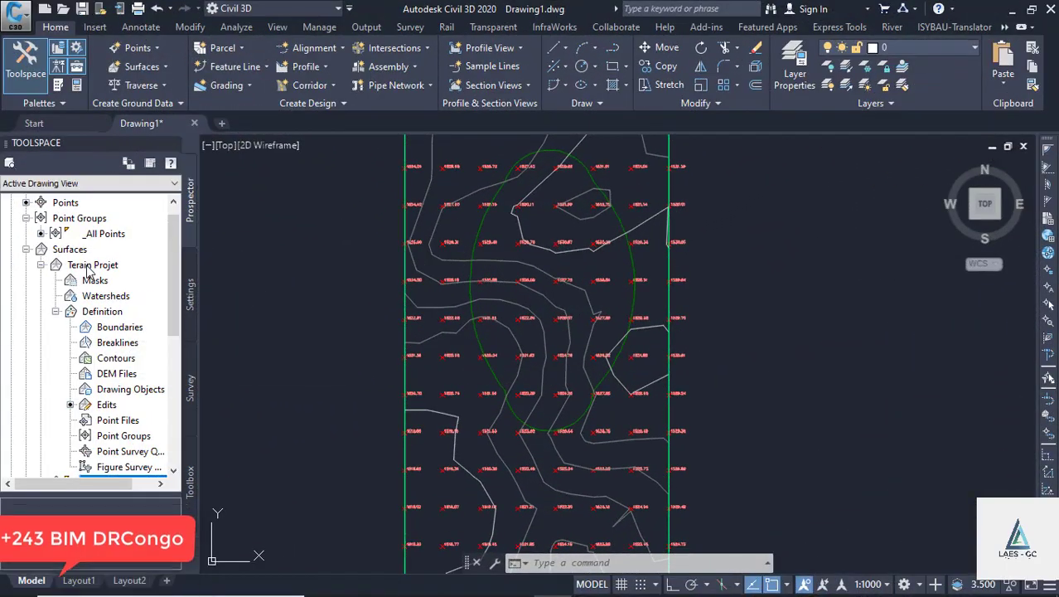
right_click(86, 267)
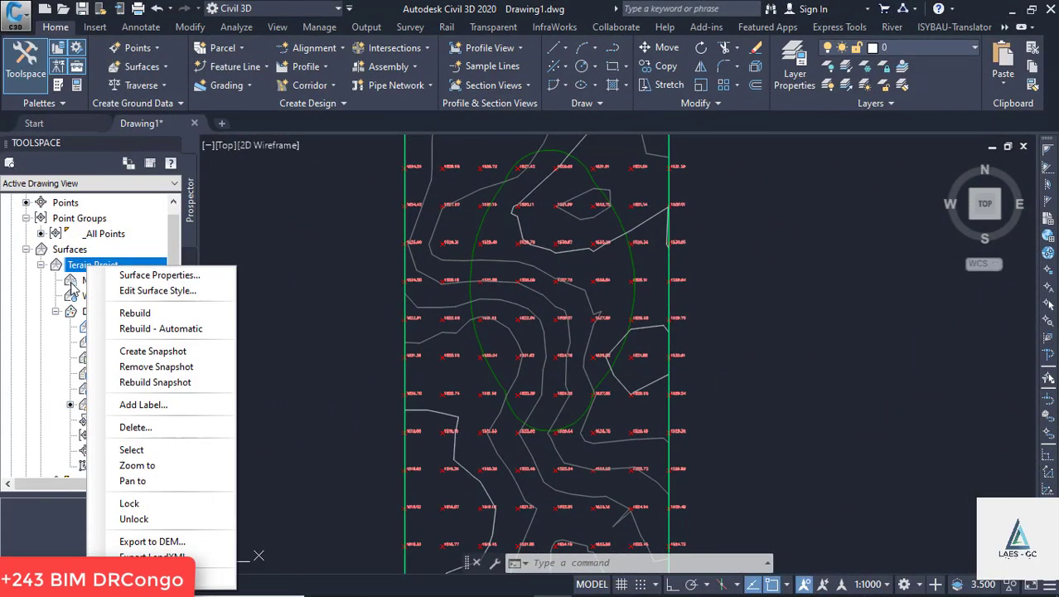
left_click(81, 296)
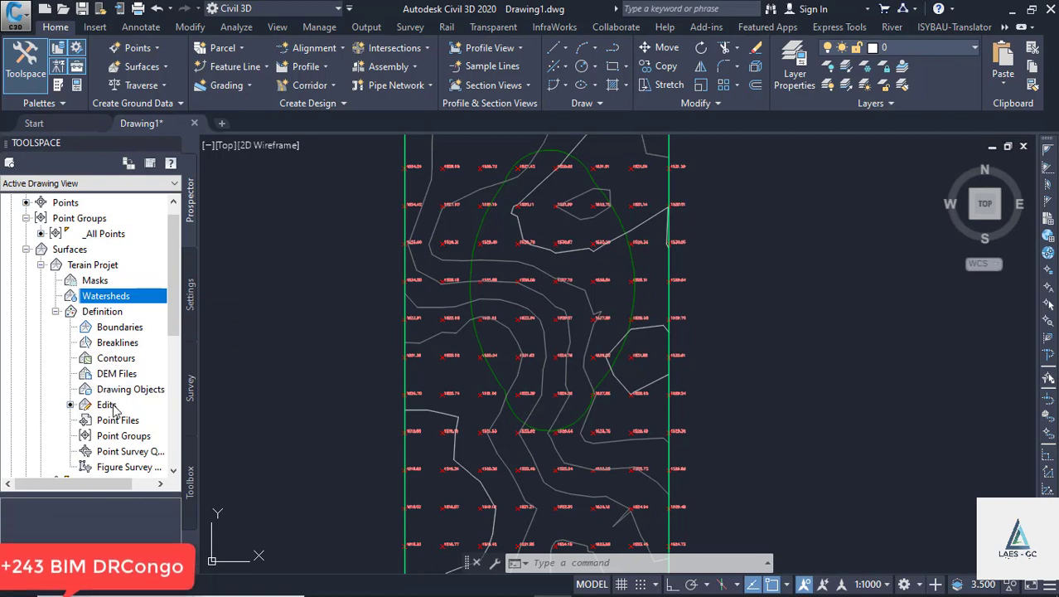
right_click(141, 439)
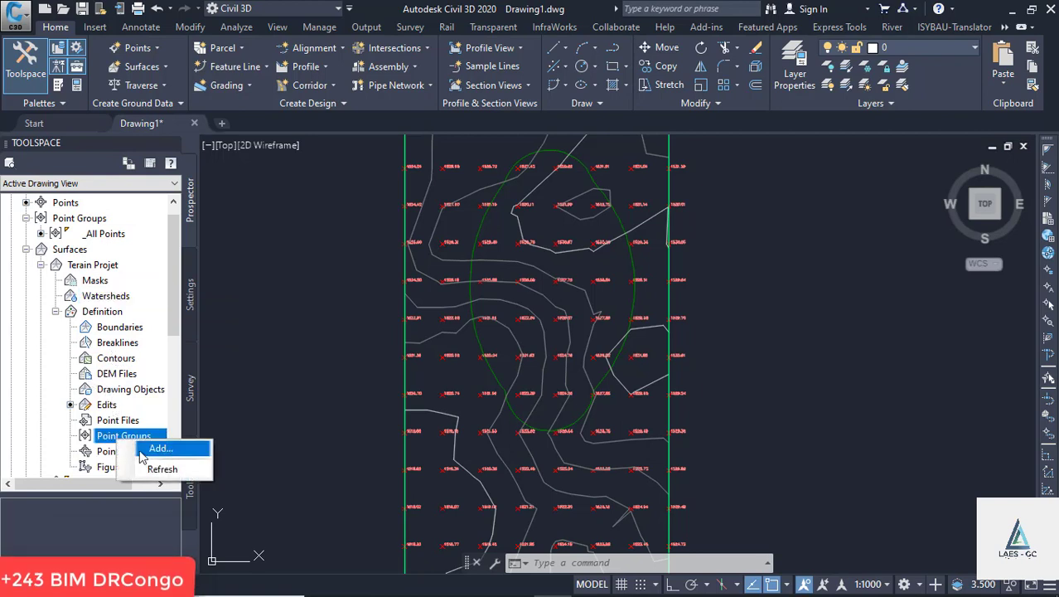
left_click(110, 454)
right_click(117, 435)
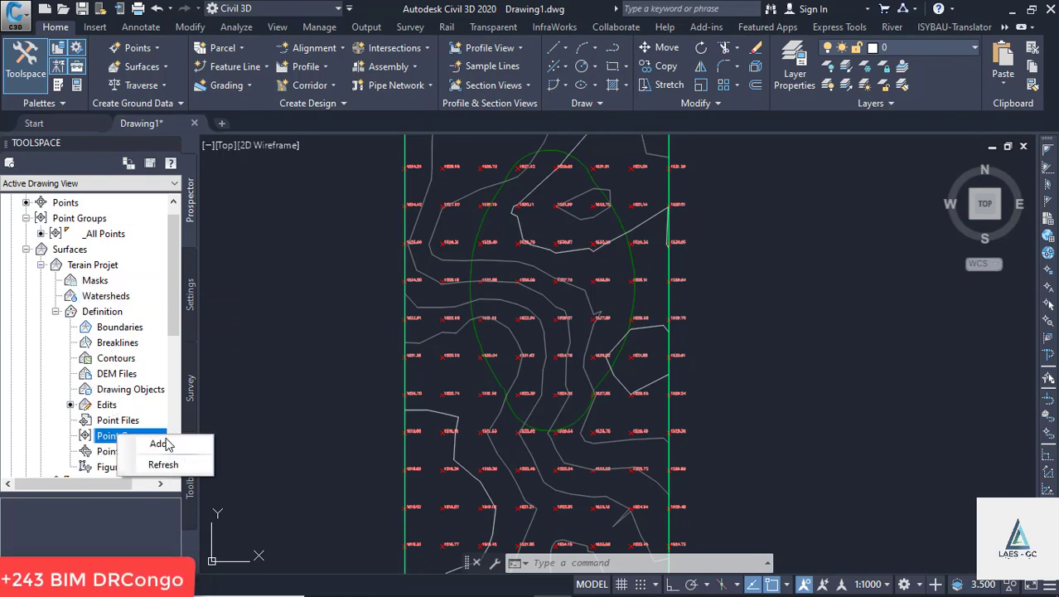
left_click(158, 444)
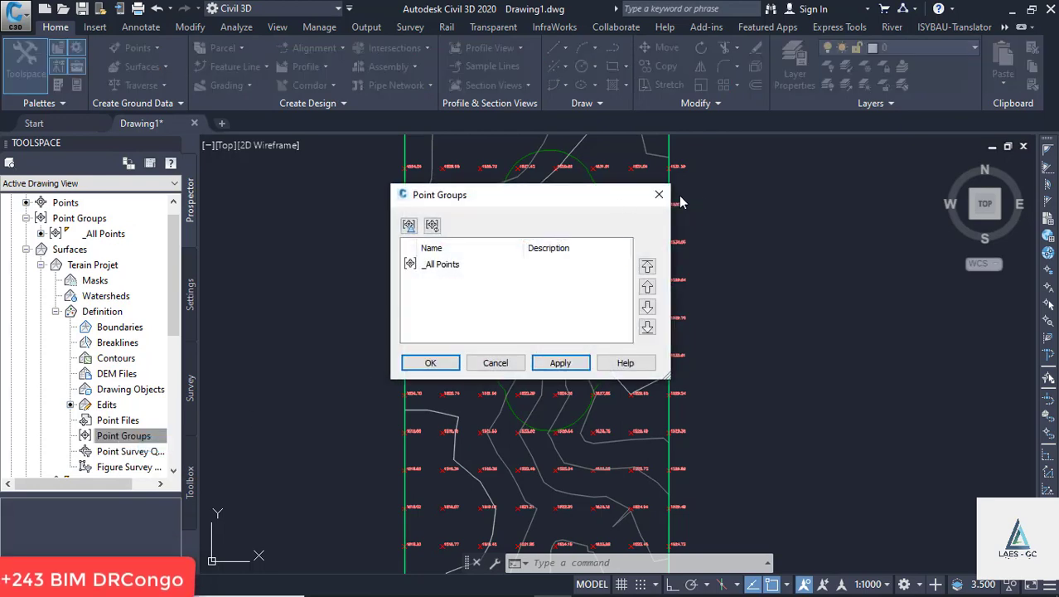
left_click(659, 196)
right_click(107, 408)
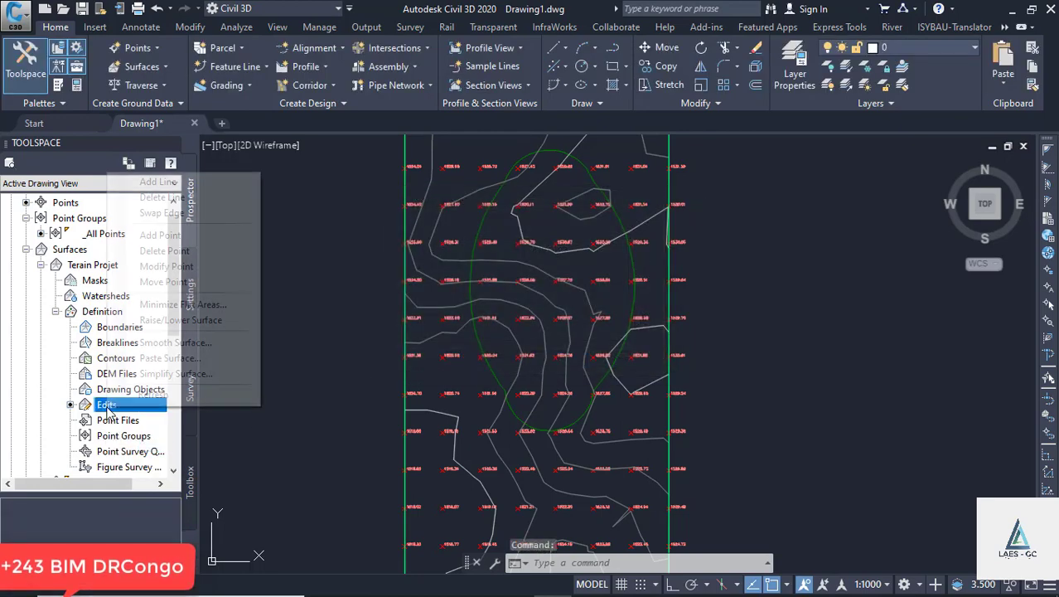
left_click(178, 363)
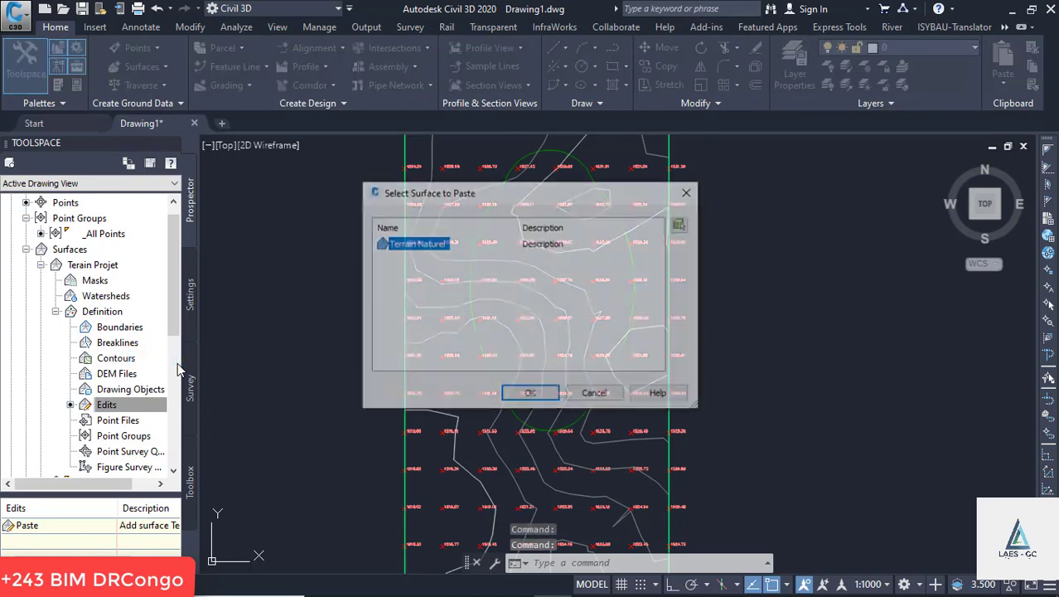
key("Return")
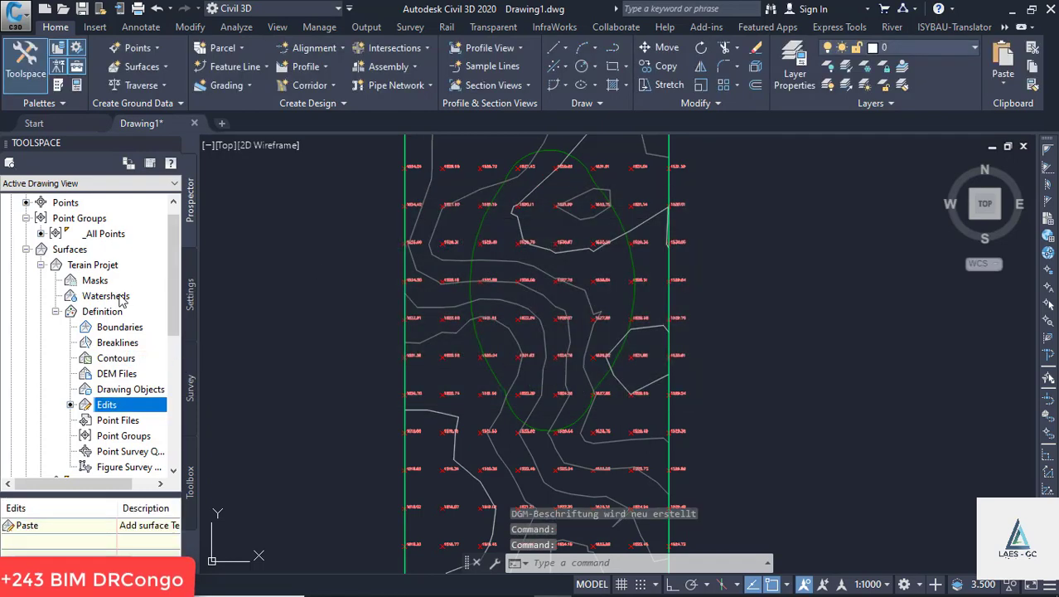
Step: Add the oval feature line as an Outer boundary in the Terain Projet surface's definition
right_click(103, 330)
left_click(141, 332)
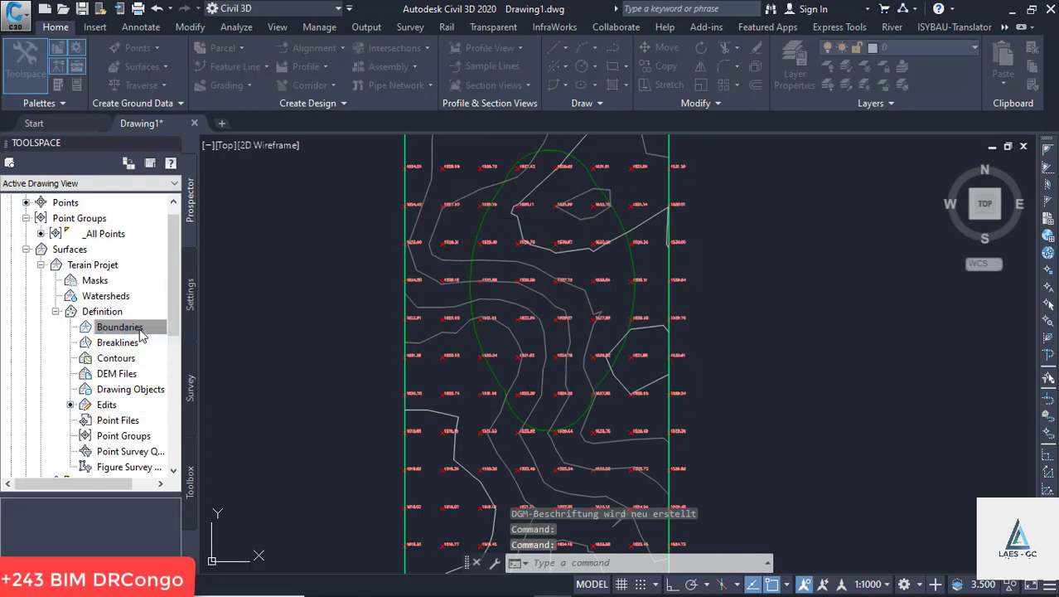
left_click(467, 358)
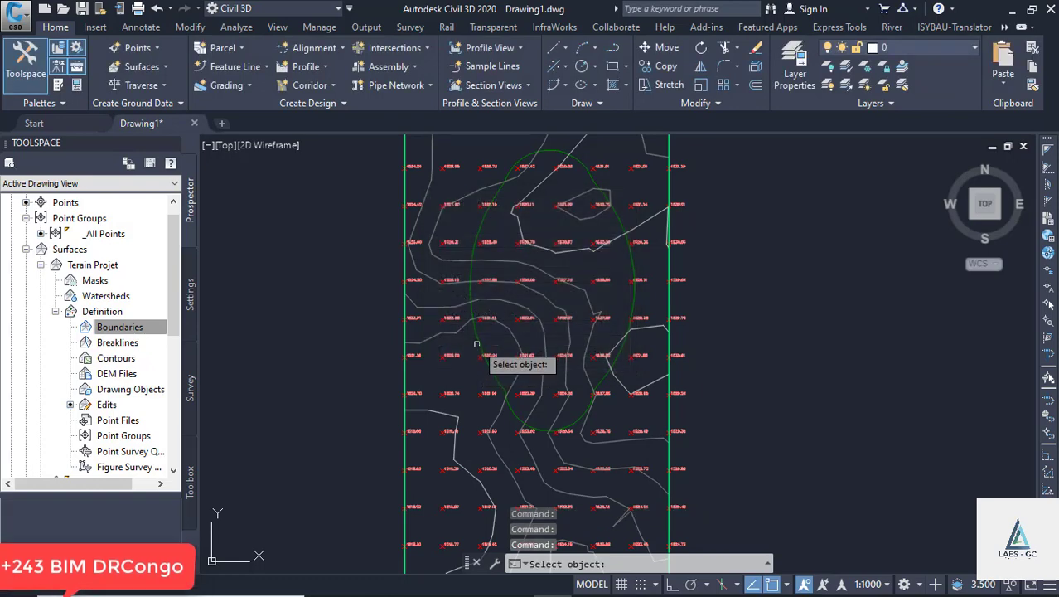
left_click(479, 339)
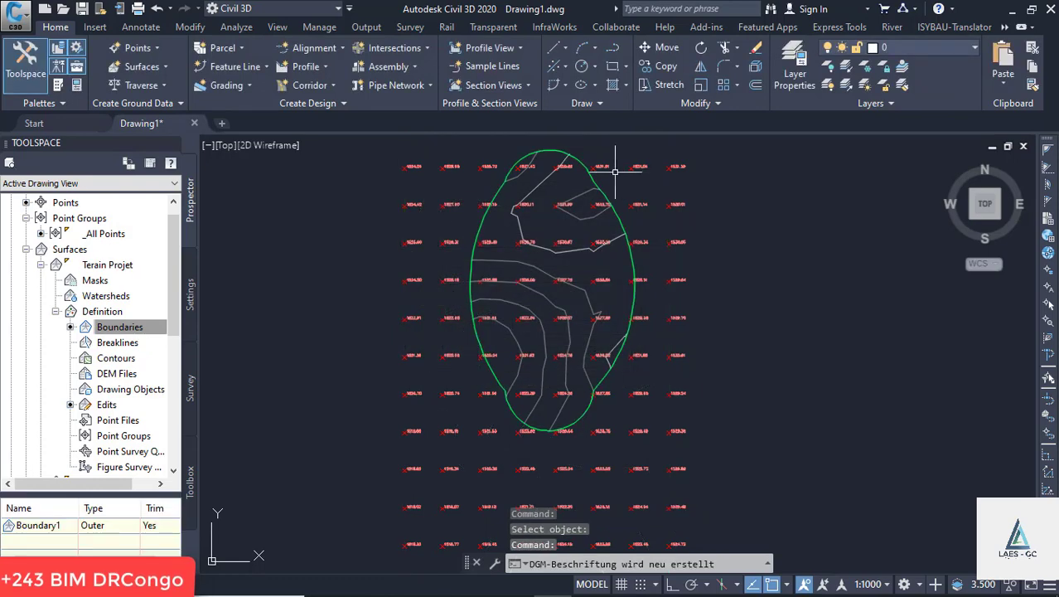
scroll(615, 171, "up", 5)
scroll(534, 175, "down", 5)
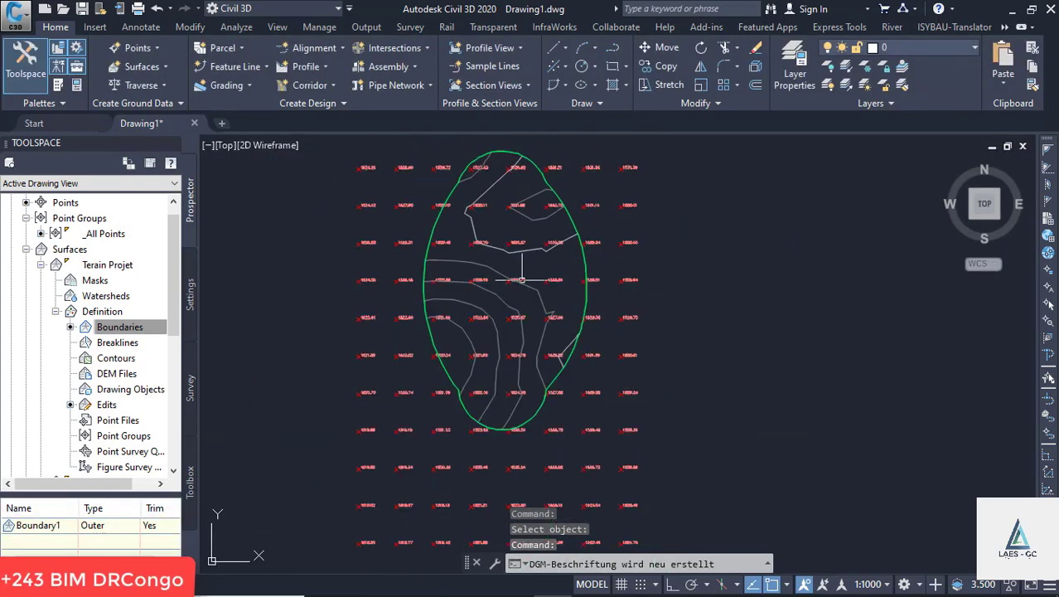
right_click(91, 235)
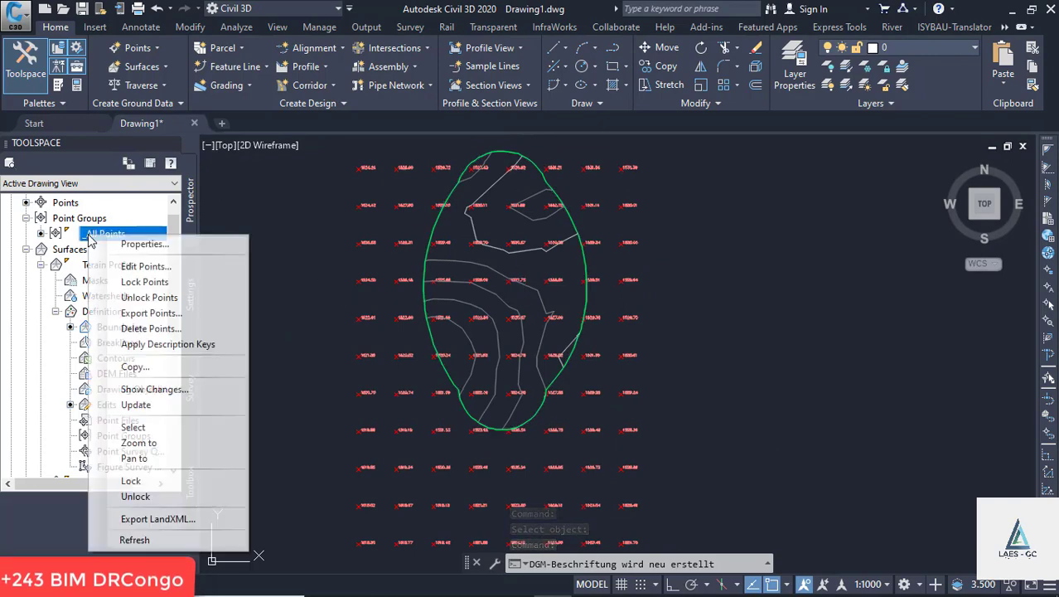
left_click(142, 266)
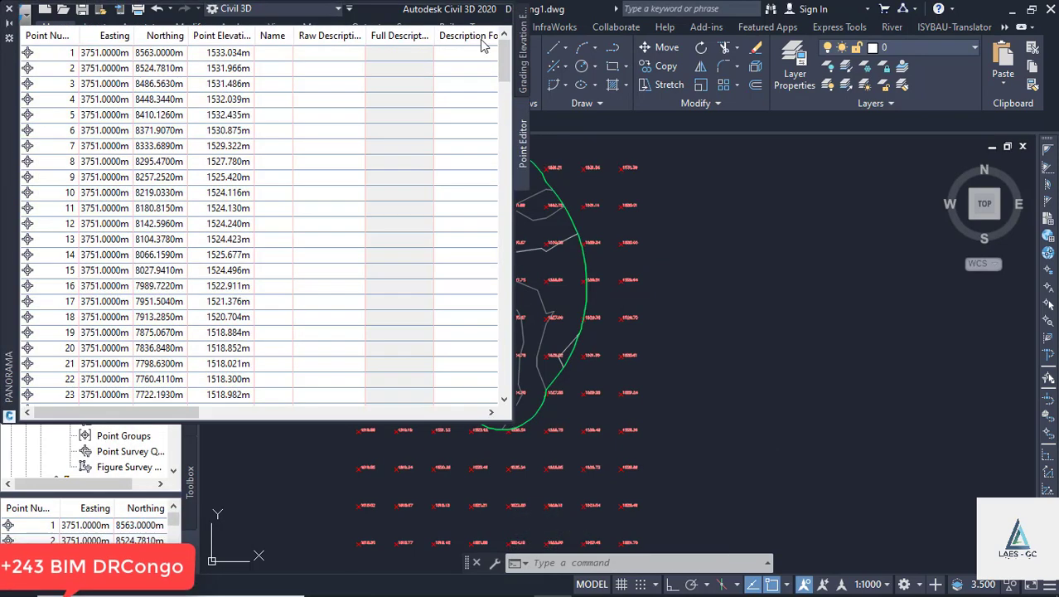
left_click(9, 11)
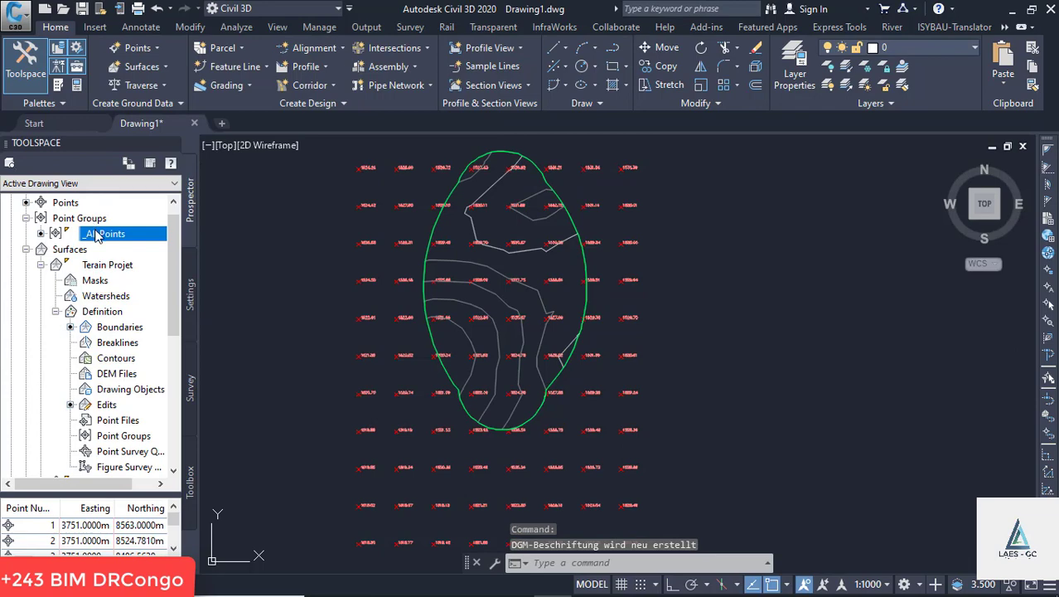
Step: Set the _All Points group's point label style to <none>, keeping the Basic point style
right_click(97, 236)
left_click(166, 238)
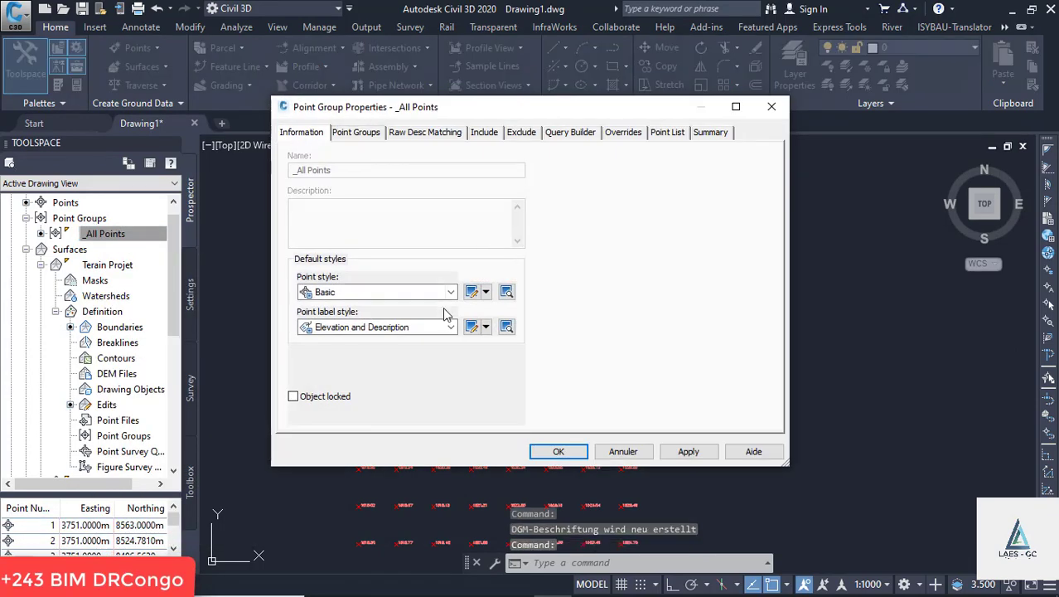
left_click(451, 327)
left_click(331, 340)
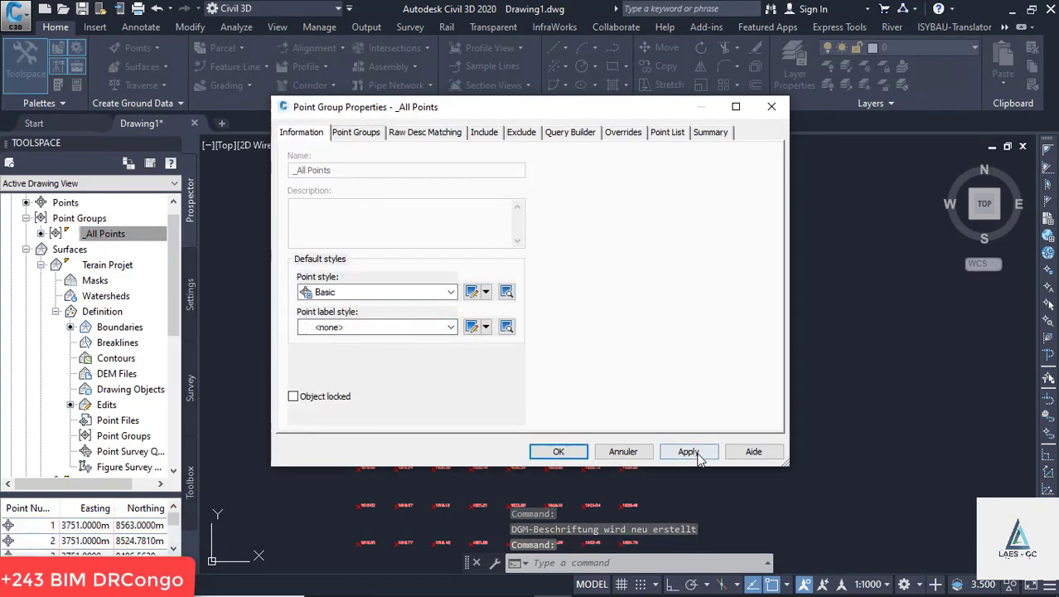
left_click(689, 451)
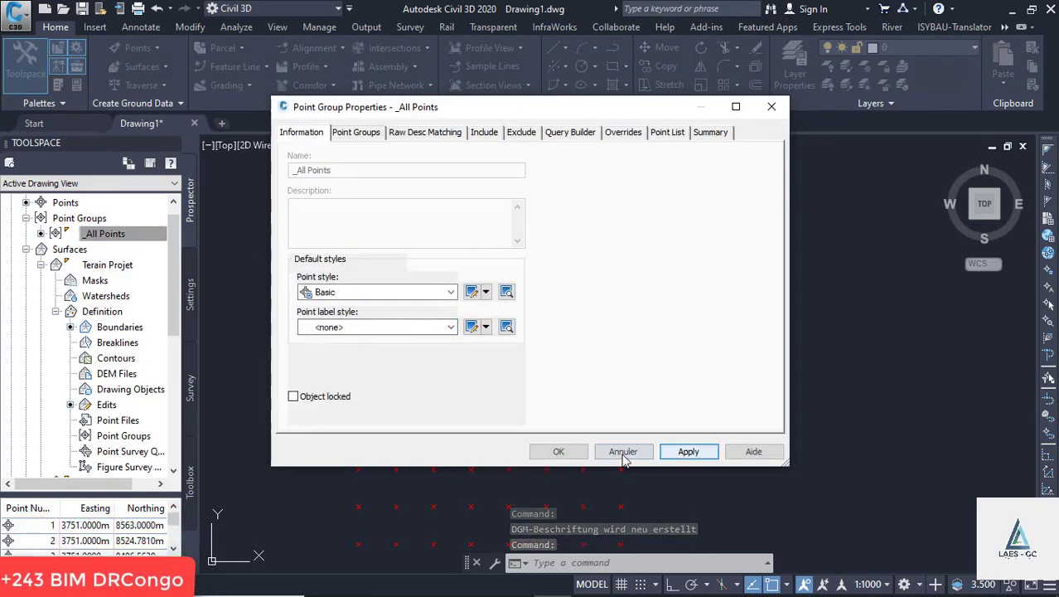
left_click(561, 452)
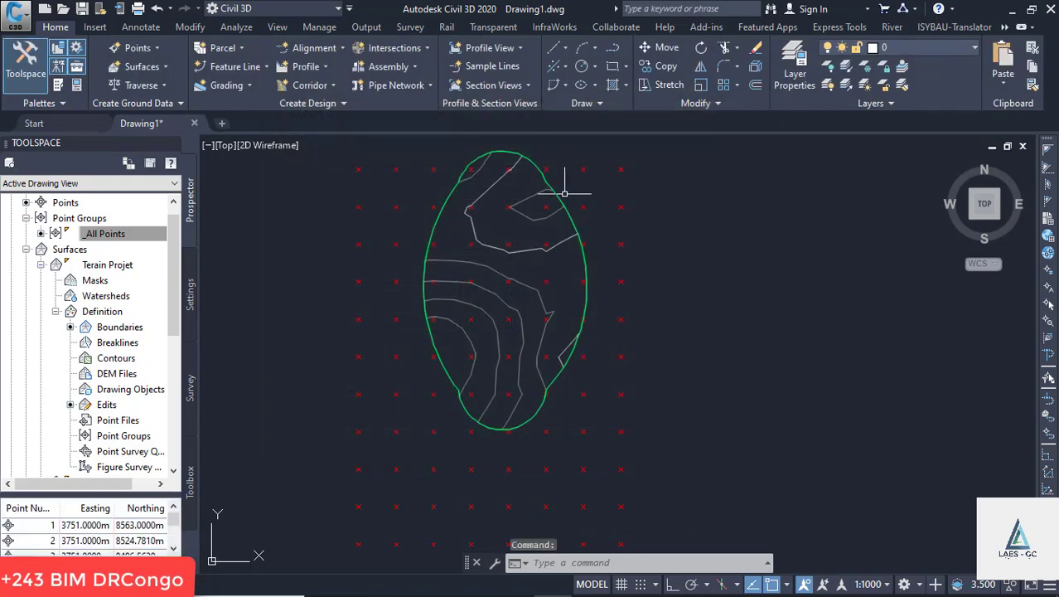
scroll(501, 203, "up", 5)
scroll(438, 208, "down", 6)
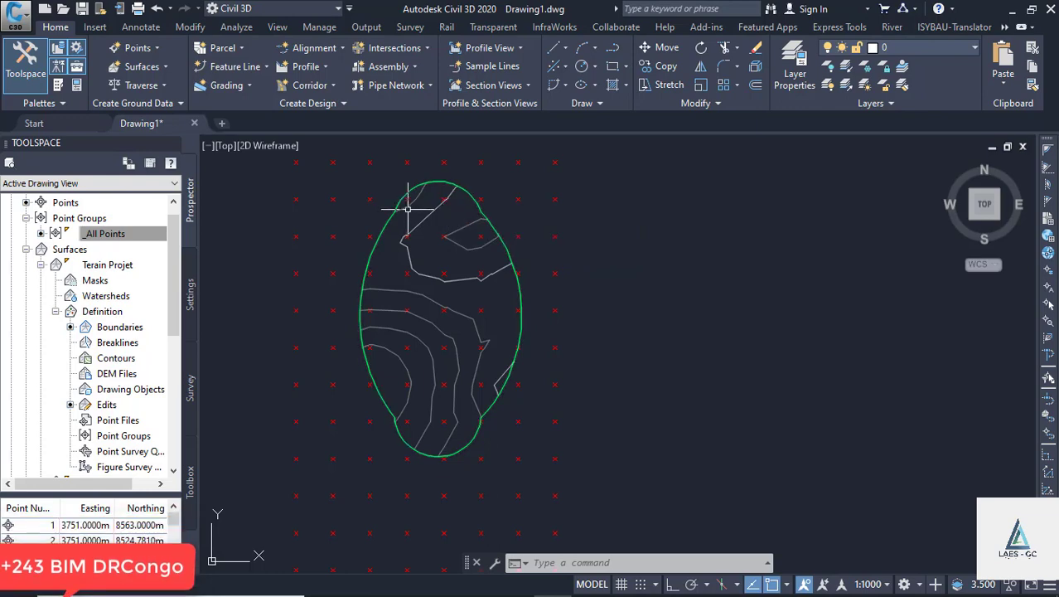
Step: Inspect the clipped Terain Projet surface in 3D with the Object Viewer, leaving the viewer closed
left_click(406, 206)
right_click(398, 202)
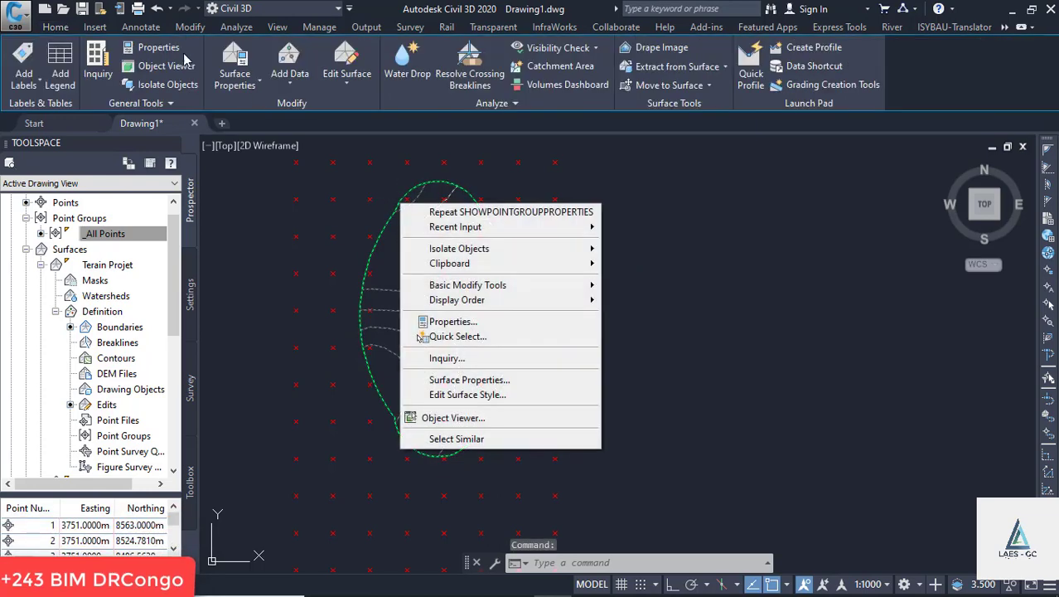
left_click(163, 69)
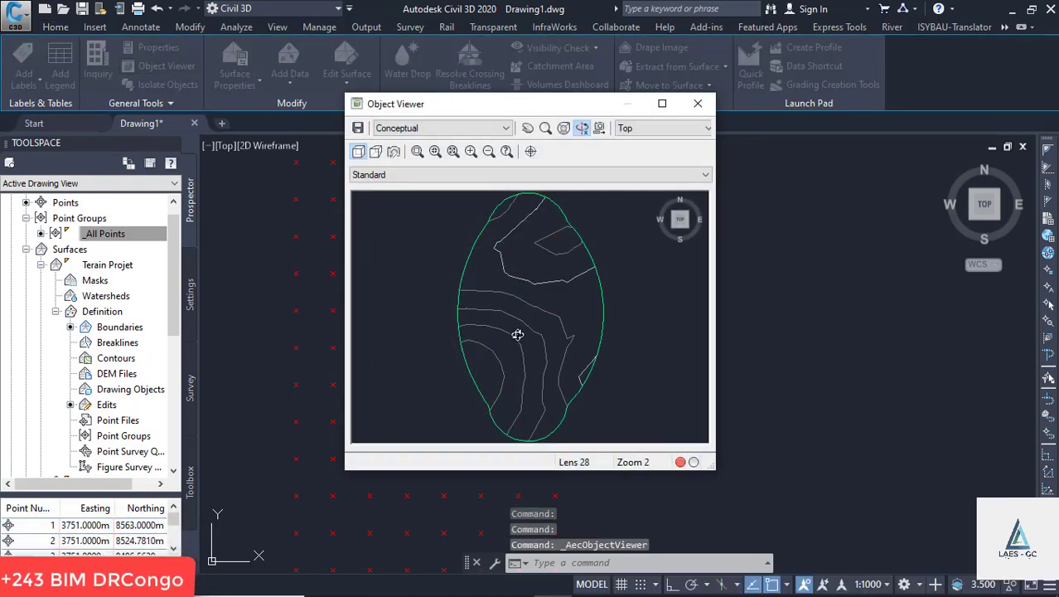
left_click_drag(518, 334, 536, 249)
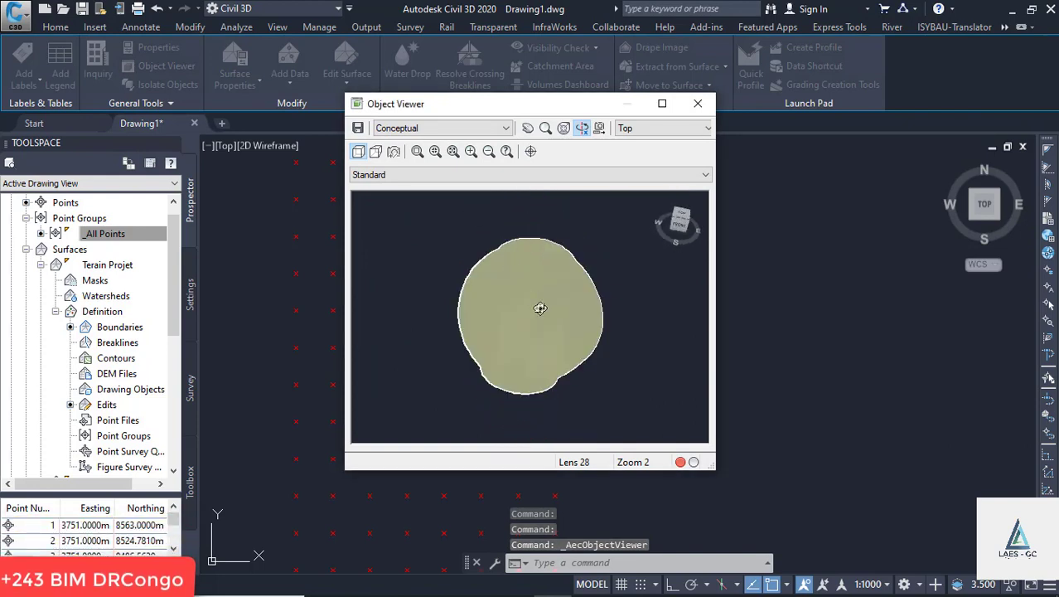
scroll(540, 308, "up", 5)
mouse_move(540, 310)
left_mouse_down()
mouse_move(546, 327)
mouse_move(522, 302)
mouse_move(537, 317)
left_mouse_up()
scroll(519, 308, "down", 10)
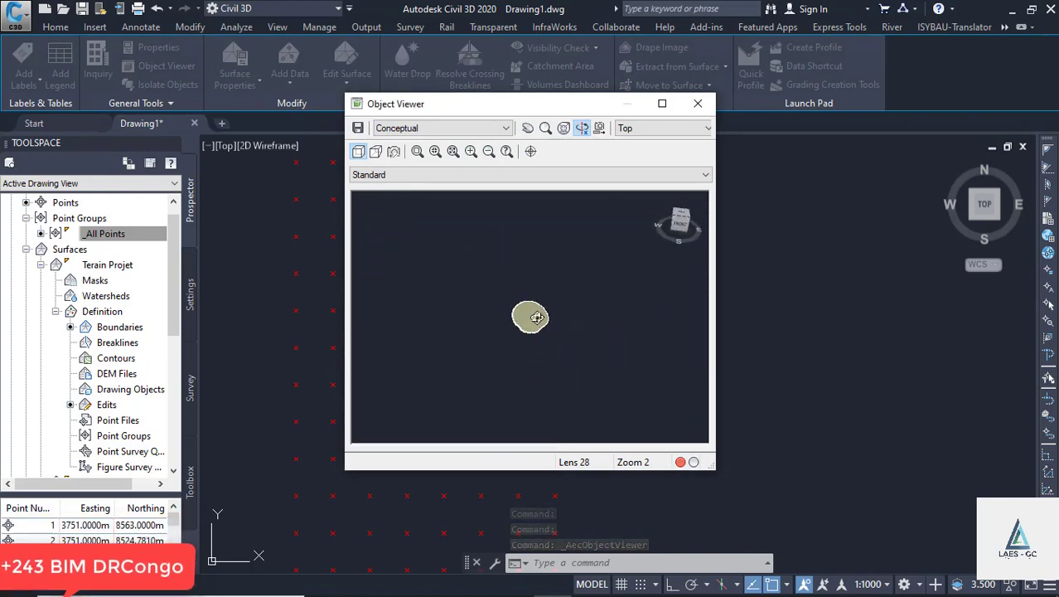
scroll(537, 315, "up", 5)
scroll(532, 312, "down", 3)
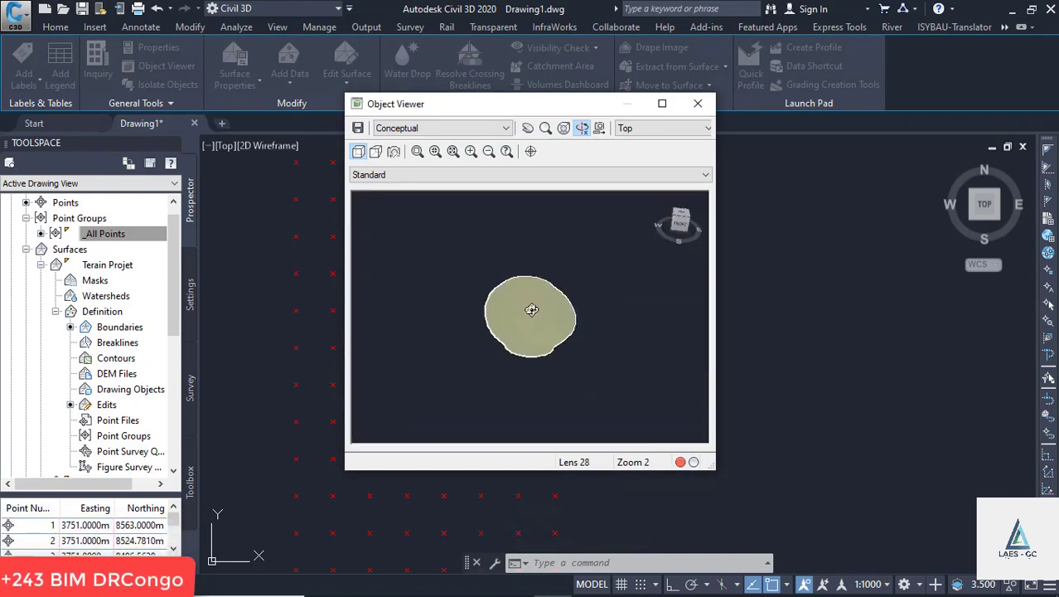
left_click(699, 104)
scroll(449, 255, "up", 3)
scroll(482, 248, "down", 1)
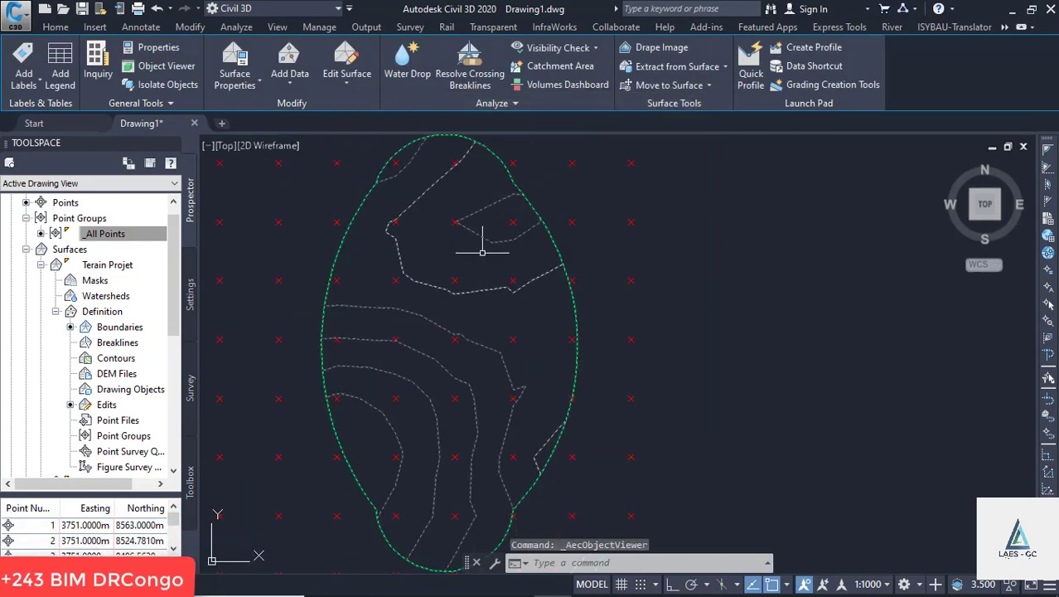
scroll(482, 248, "down", 1)
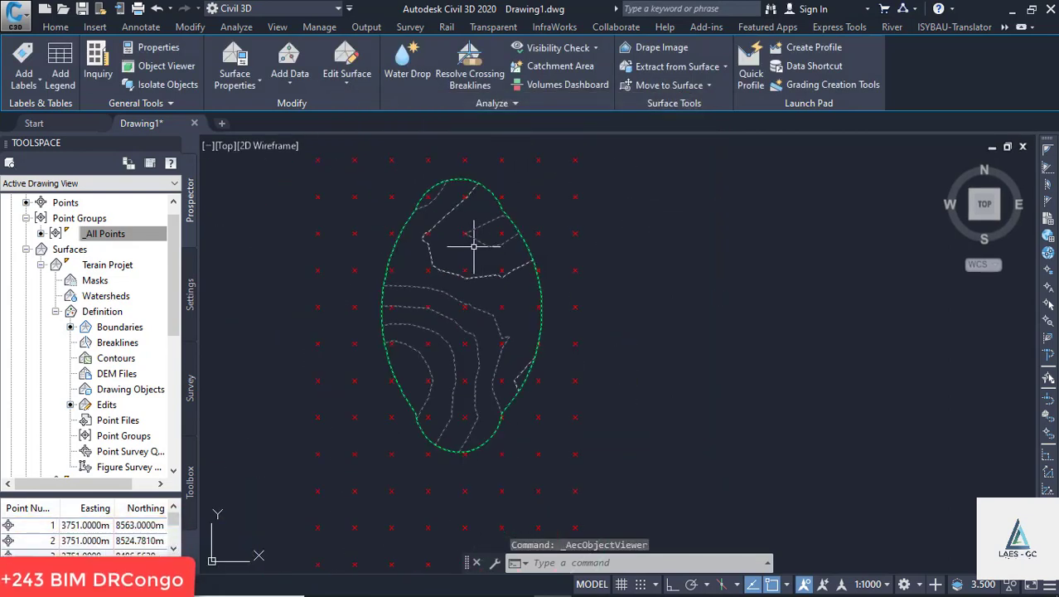
mouse_move(474, 246)
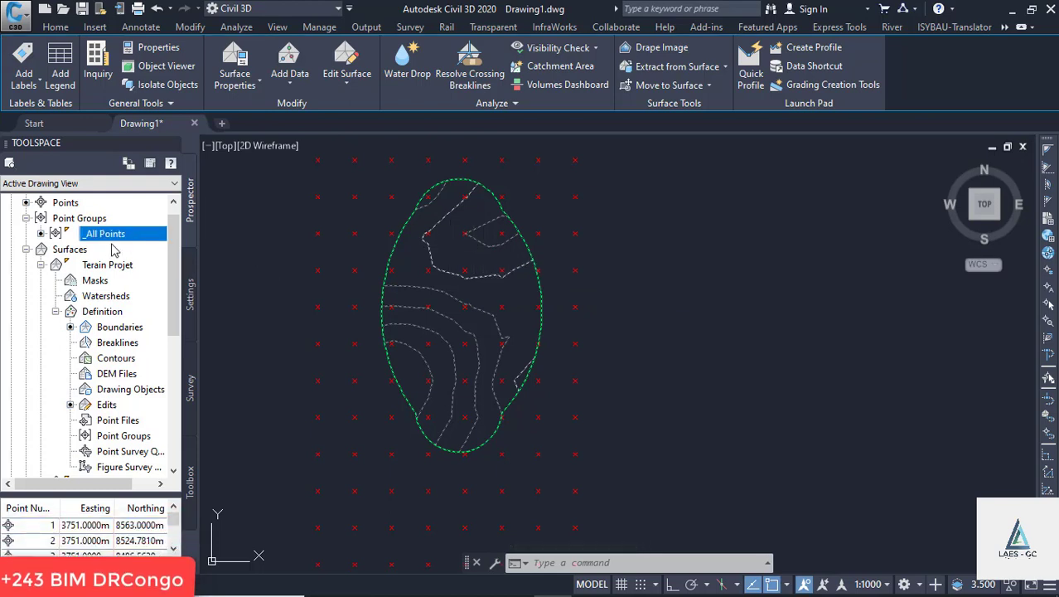
Step: Collapse the definition entries of the Terain Projet surface and deselect the surface in the drawing
left_click(56, 311)
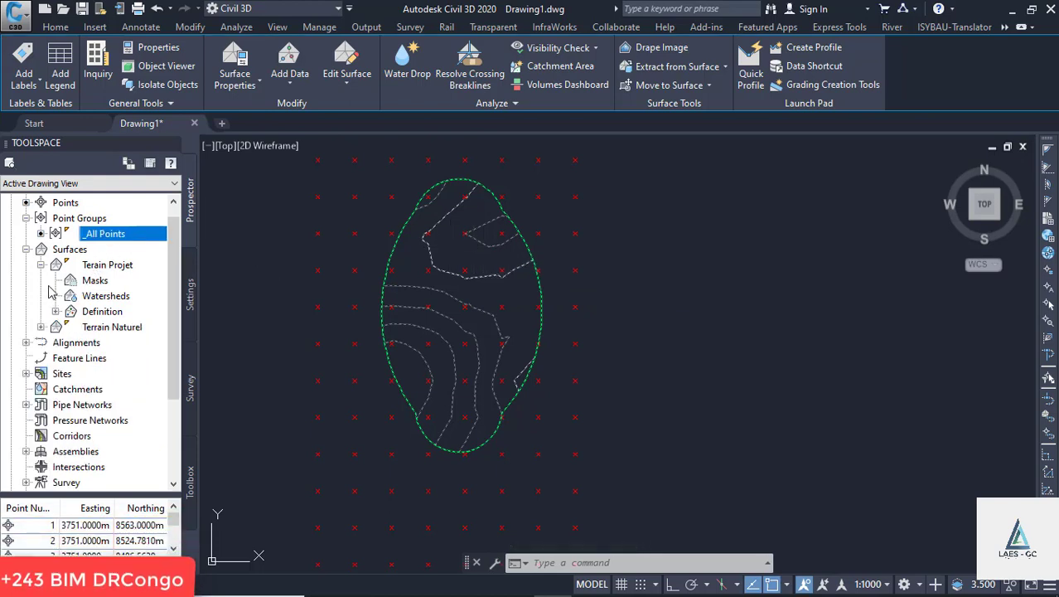
left_click(41, 264)
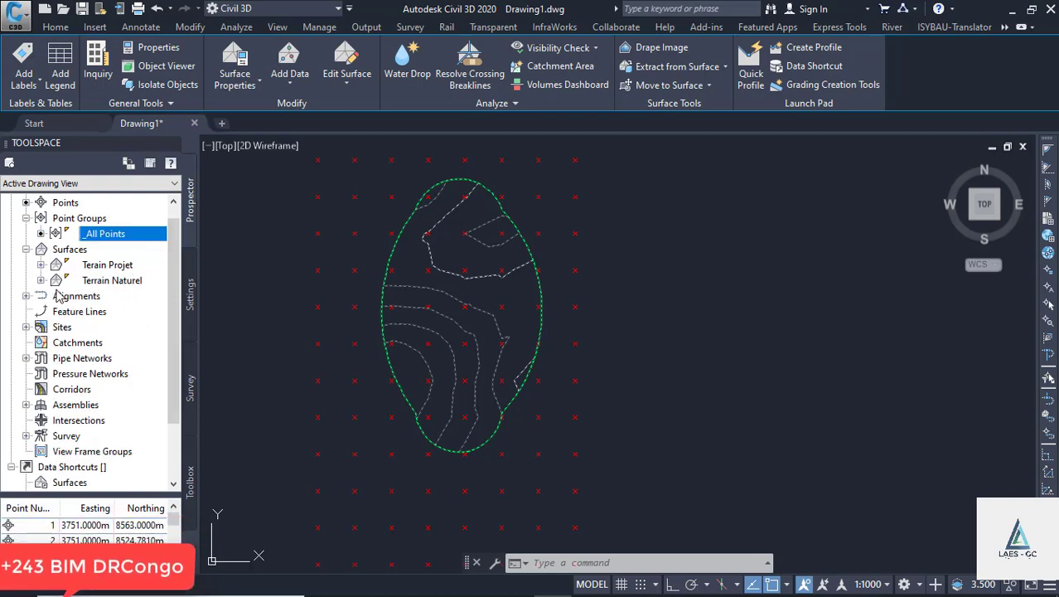
left_click(40, 264)
right_click(94, 265)
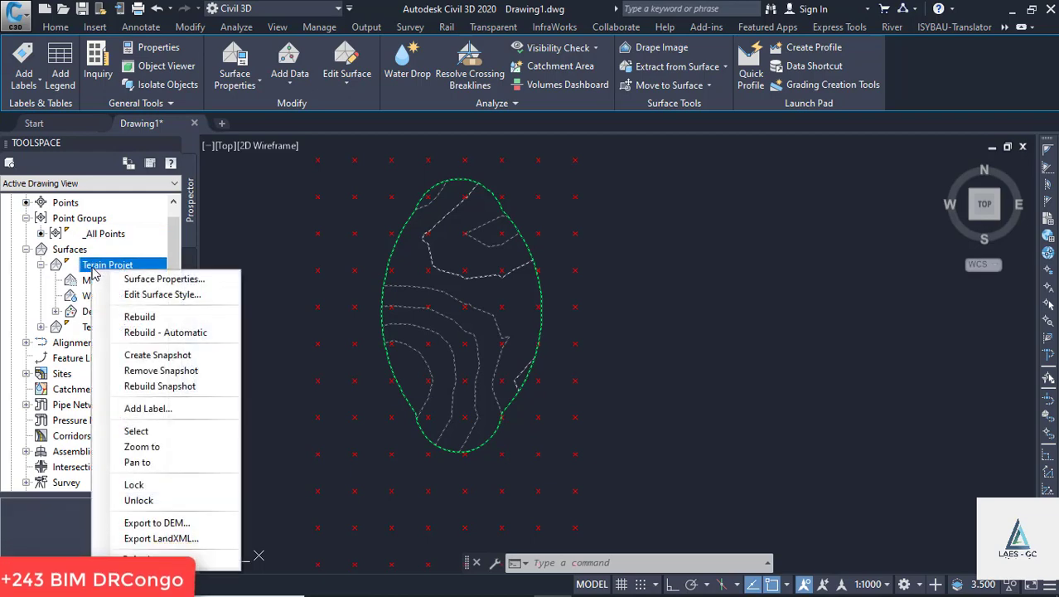
left_click(613, 261)
key("Escape")
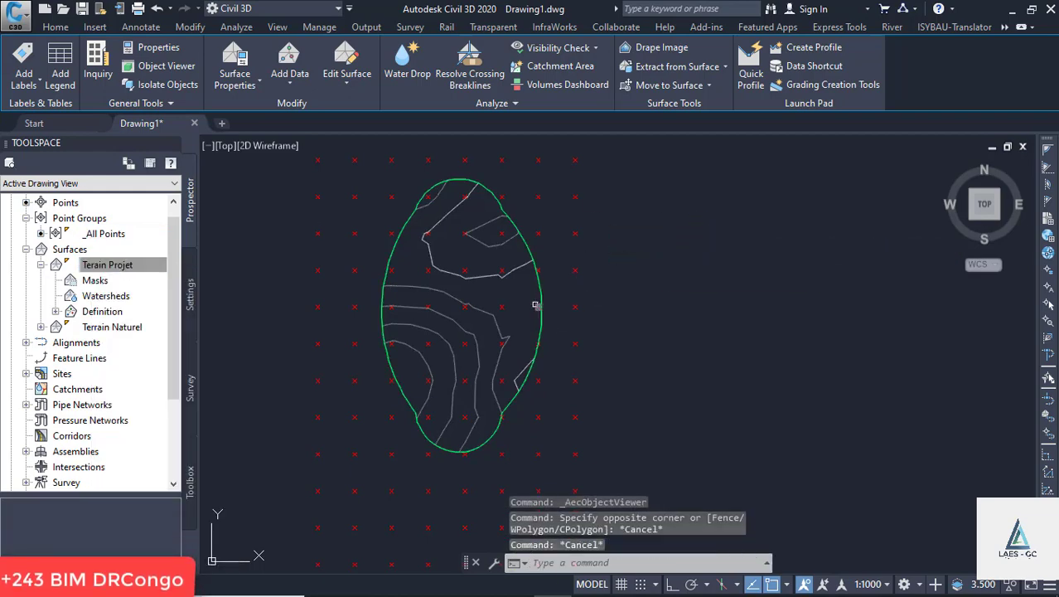
Step: Lower the Terain Projet surface by adding -0.2 m to all its elevations with Raise/Lower Surface
left_click(540, 294)
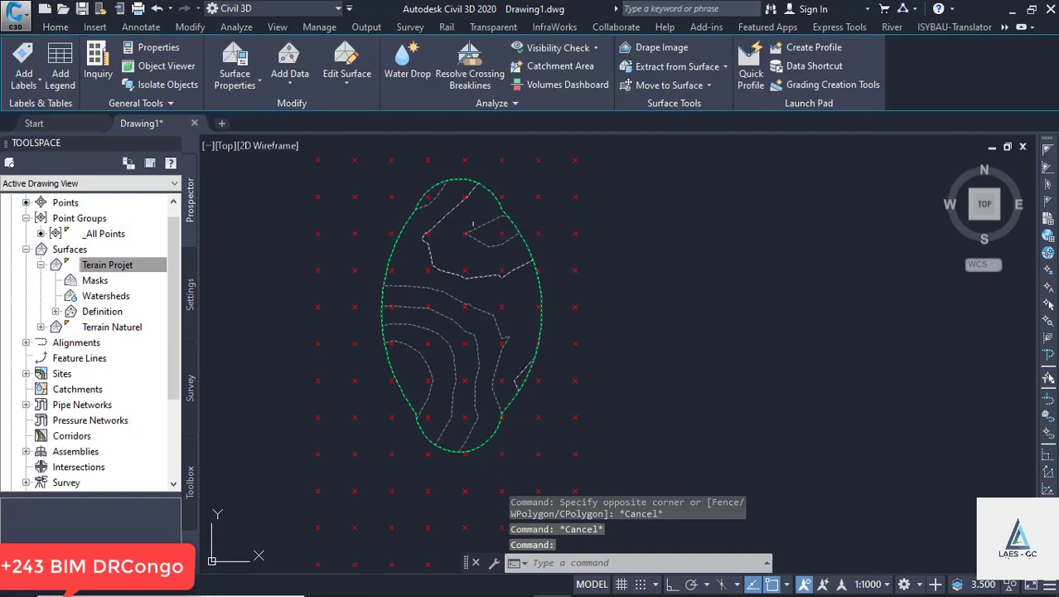
left_click(352, 93)
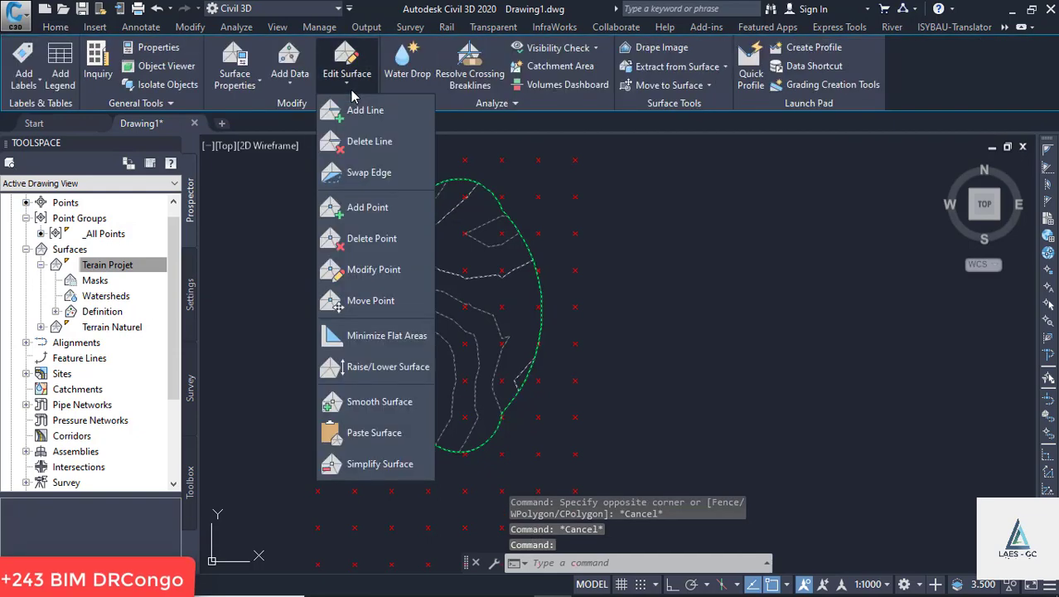
left_click(403, 375)
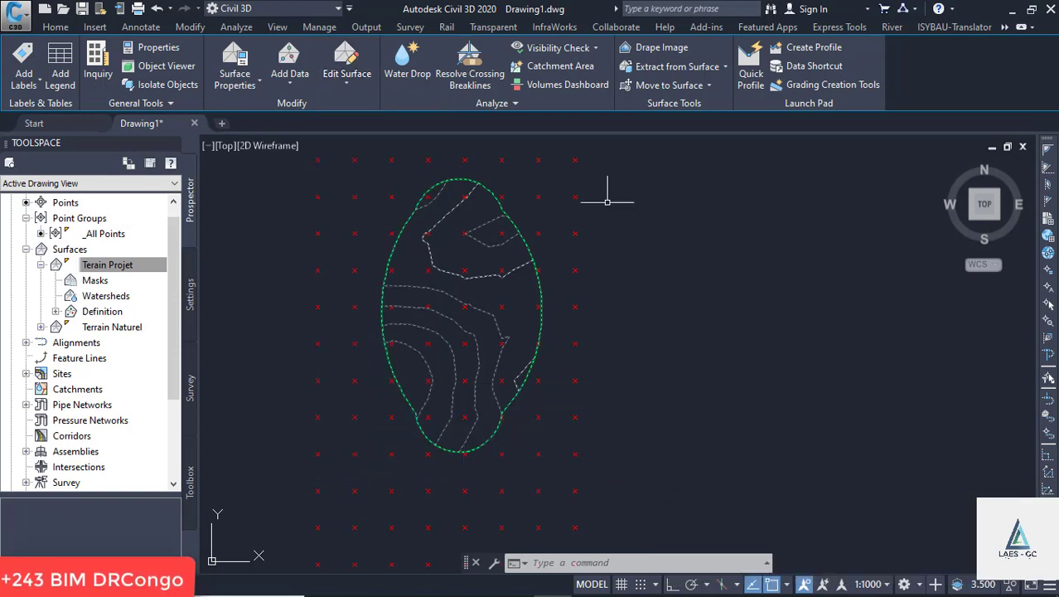
left_click(339, 85)
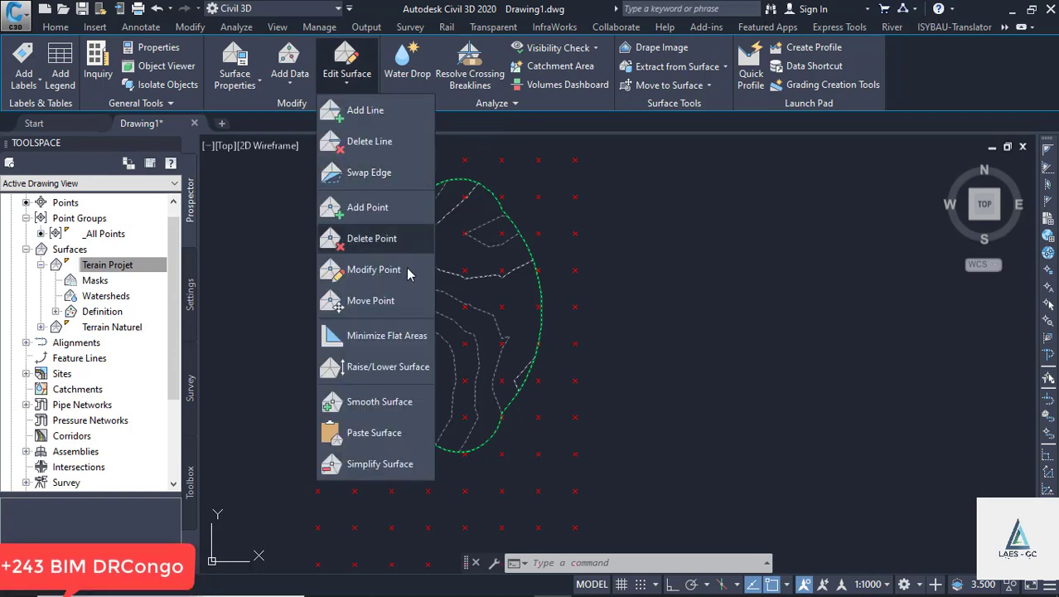
left_click(399, 370)
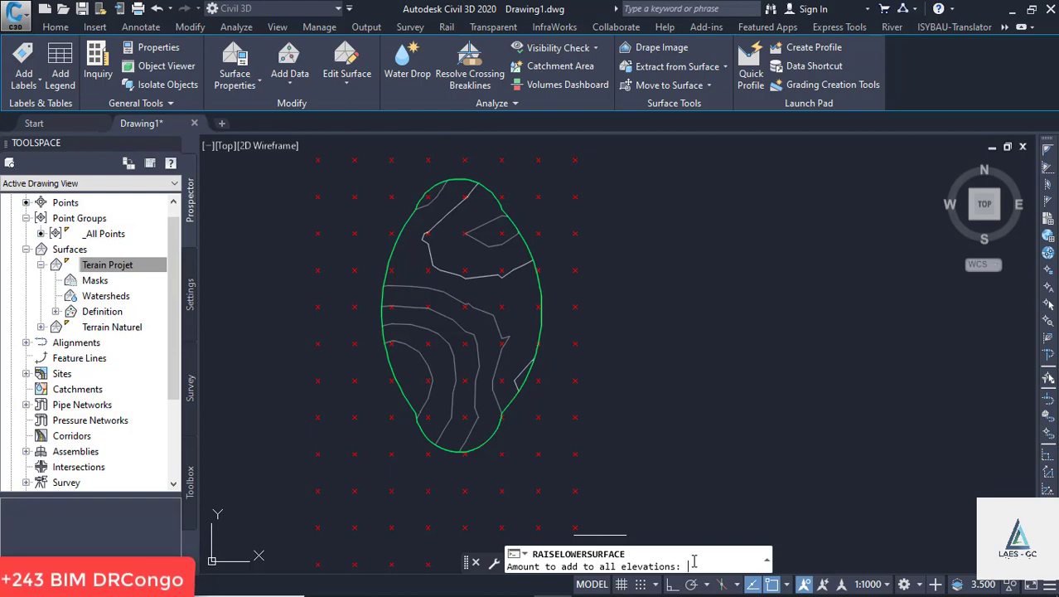
type(".2")
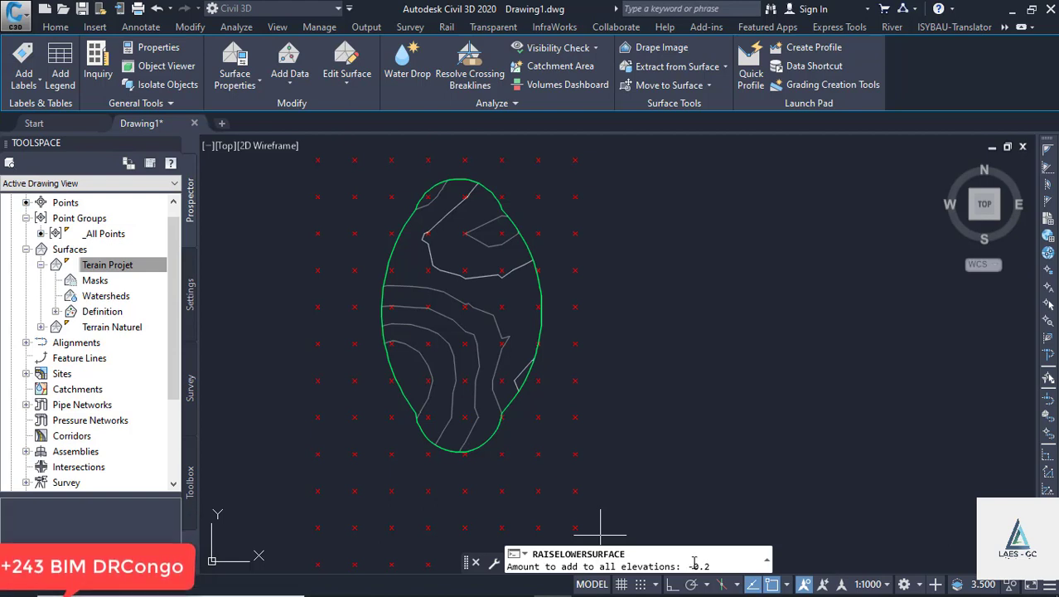
key("Return")
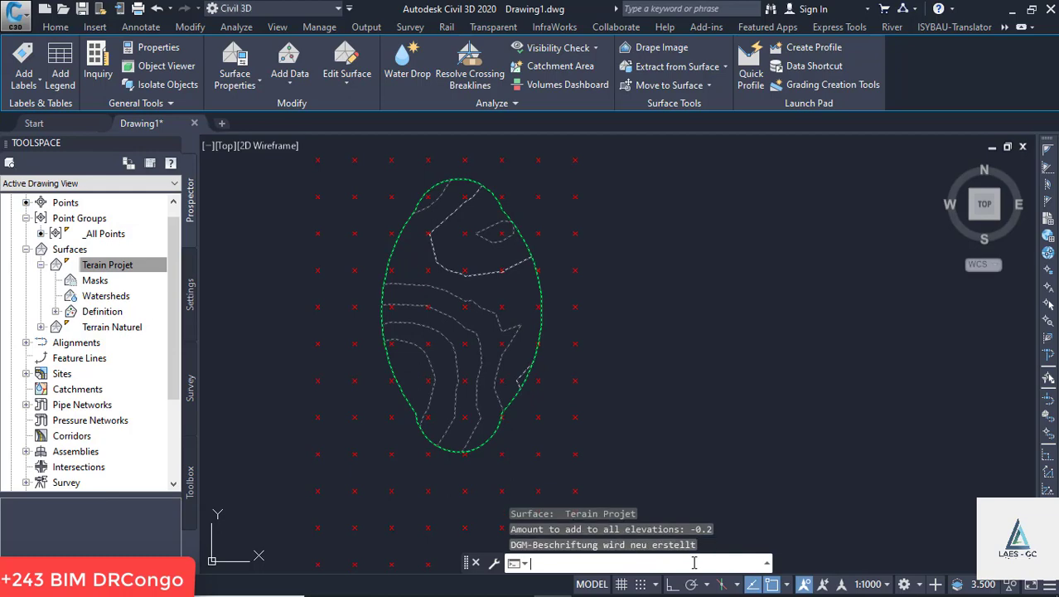
scroll(412, 198, "up", 5)
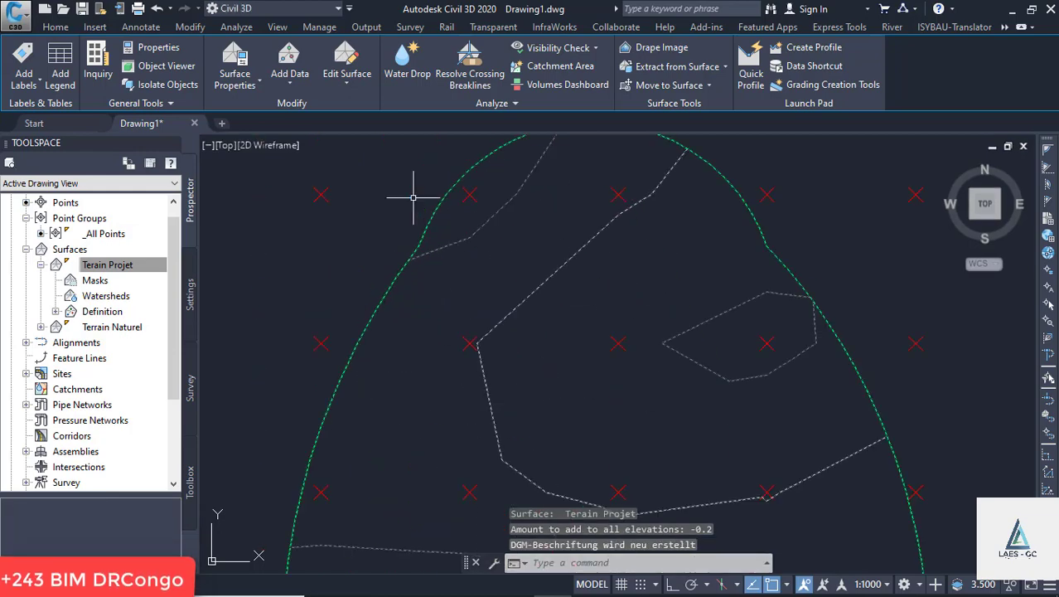
scroll(413, 197, "down", 4)
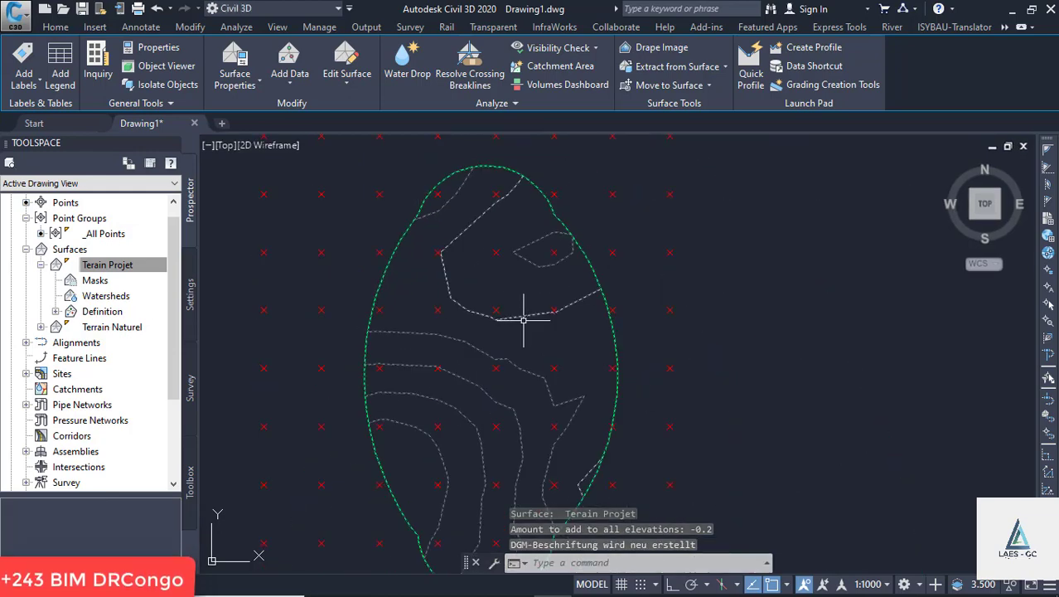
right_click(105, 271)
left_click(161, 293)
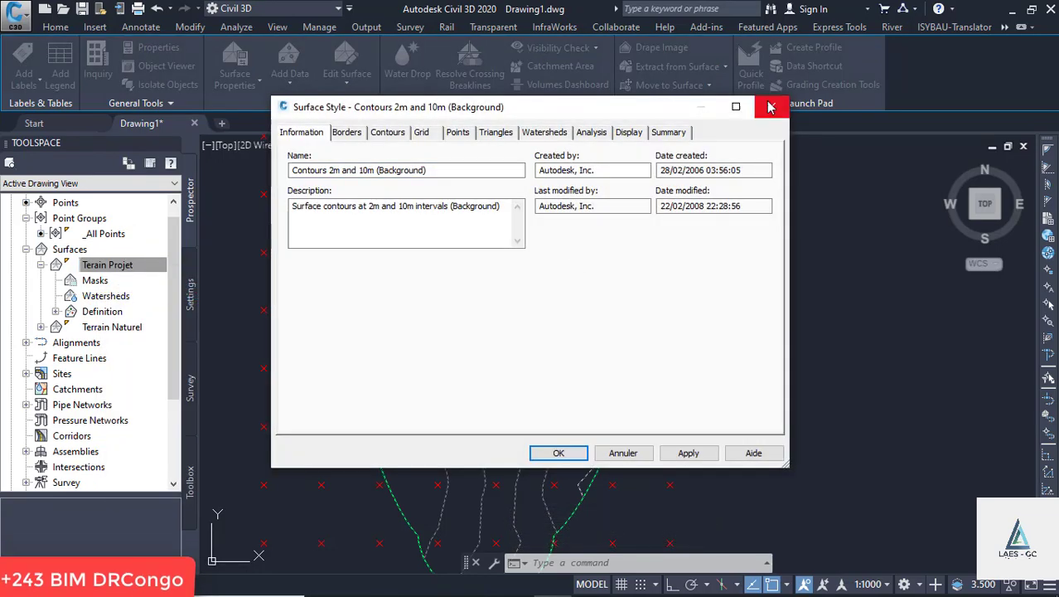
left_click(770, 107)
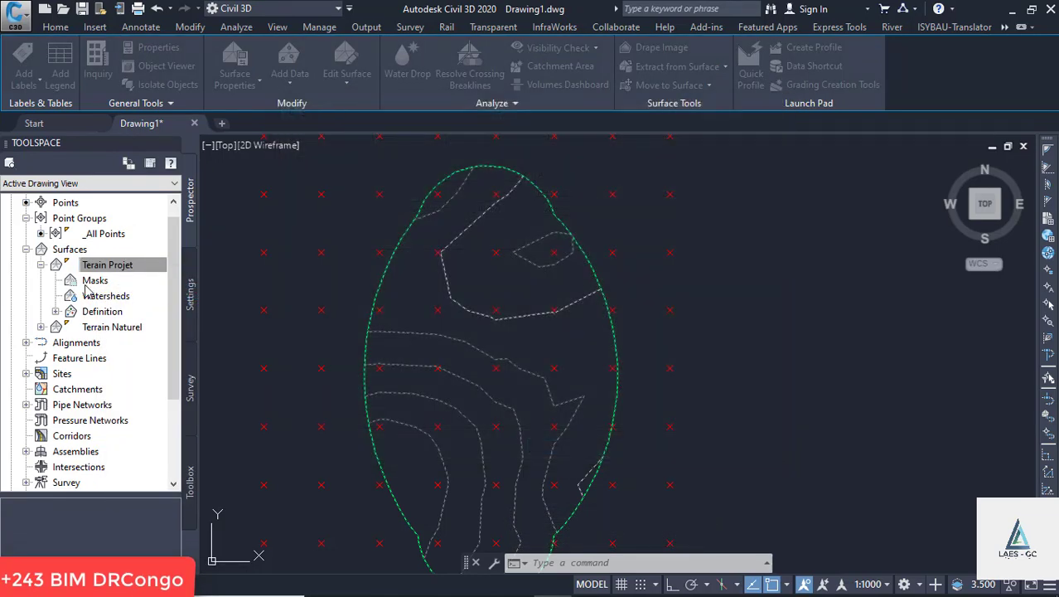
Step: Set the Terain Projet surface style to Contours 1m and 5m (Design) in its surface properties
right_click(131, 264)
left_click(150, 269)
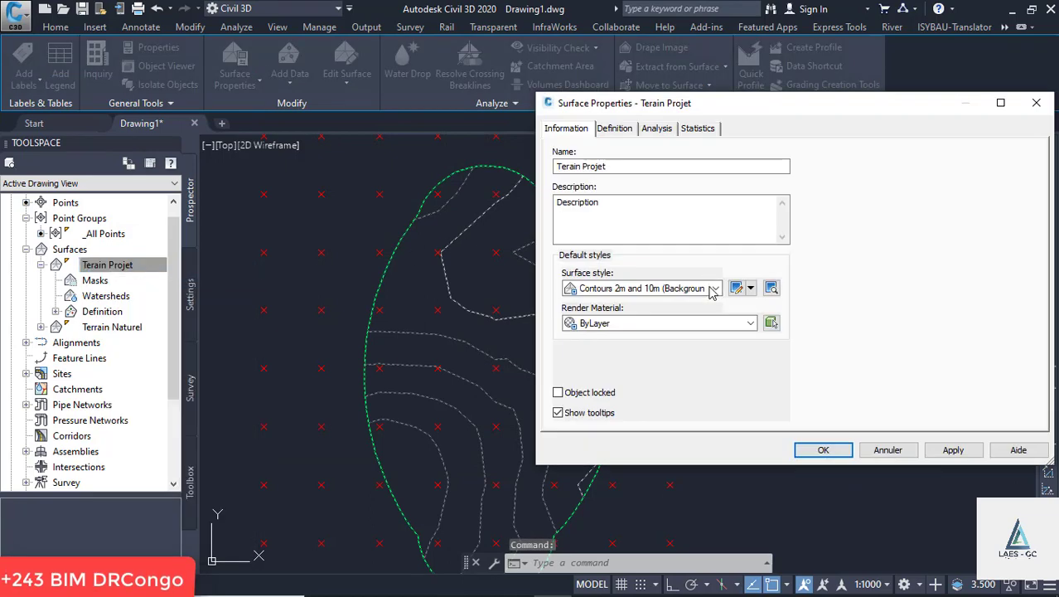
left_click(715, 288)
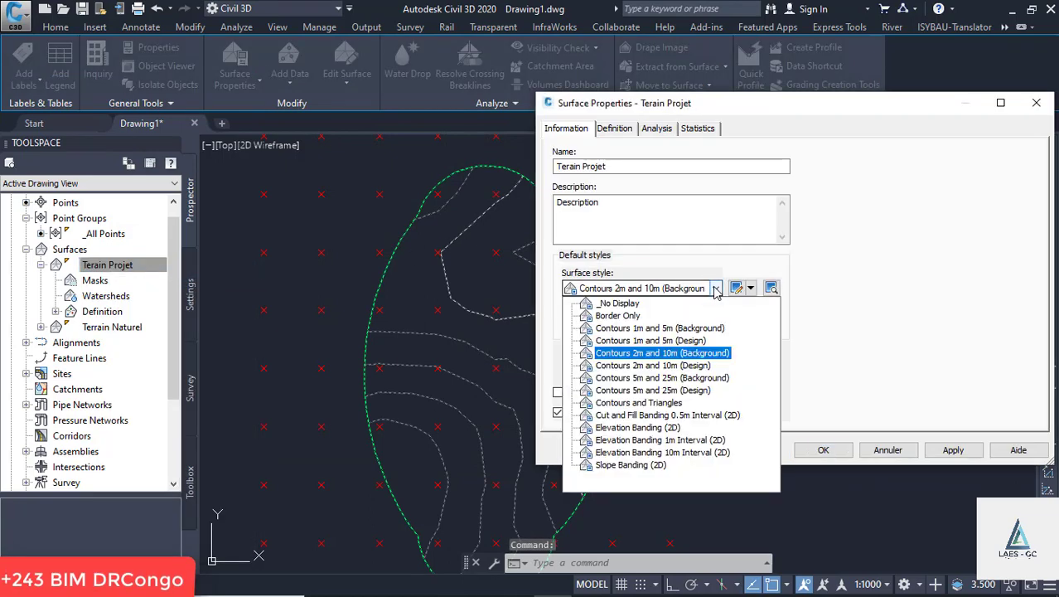
left_click(675, 340)
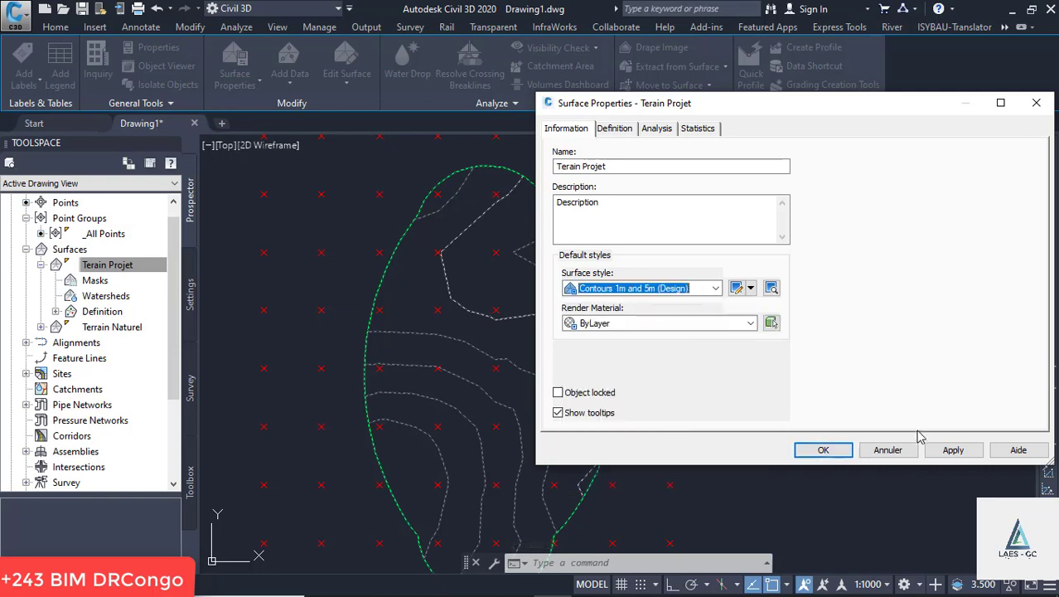
left_click(953, 450)
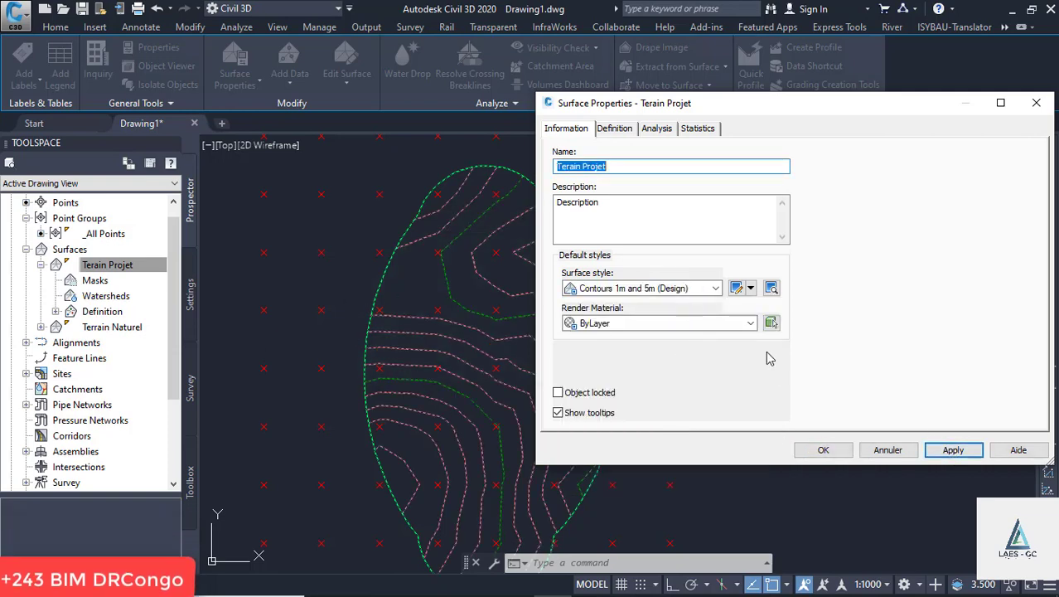
left_click(823, 449)
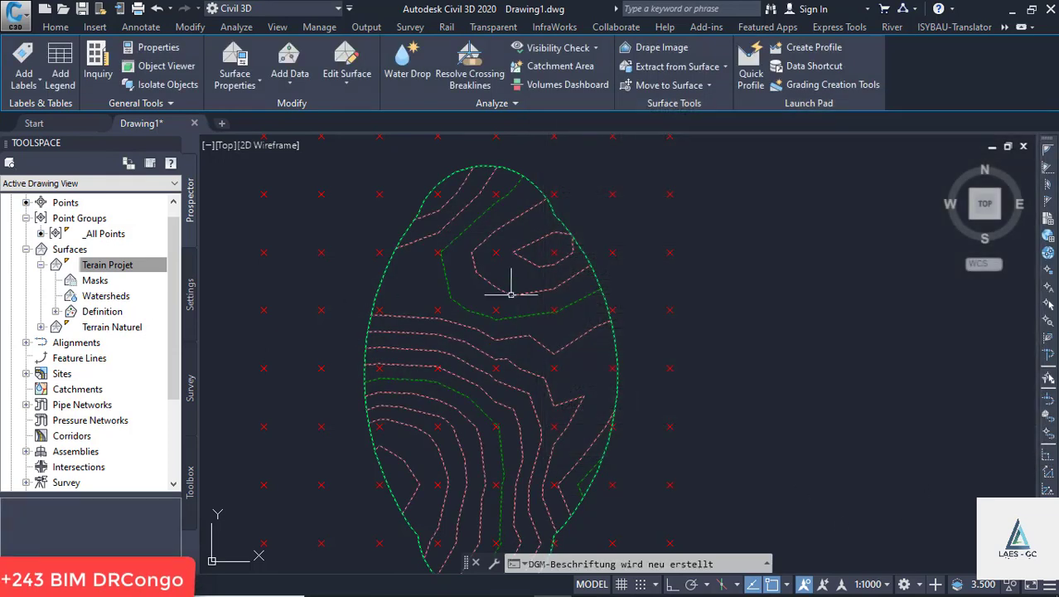
Step: Deselect the surface and compare the Terrain Naturel and Terain Projet elevations at a point inside the oval
scroll(439, 247, "up", 5)
scroll(439, 247, "down", 5)
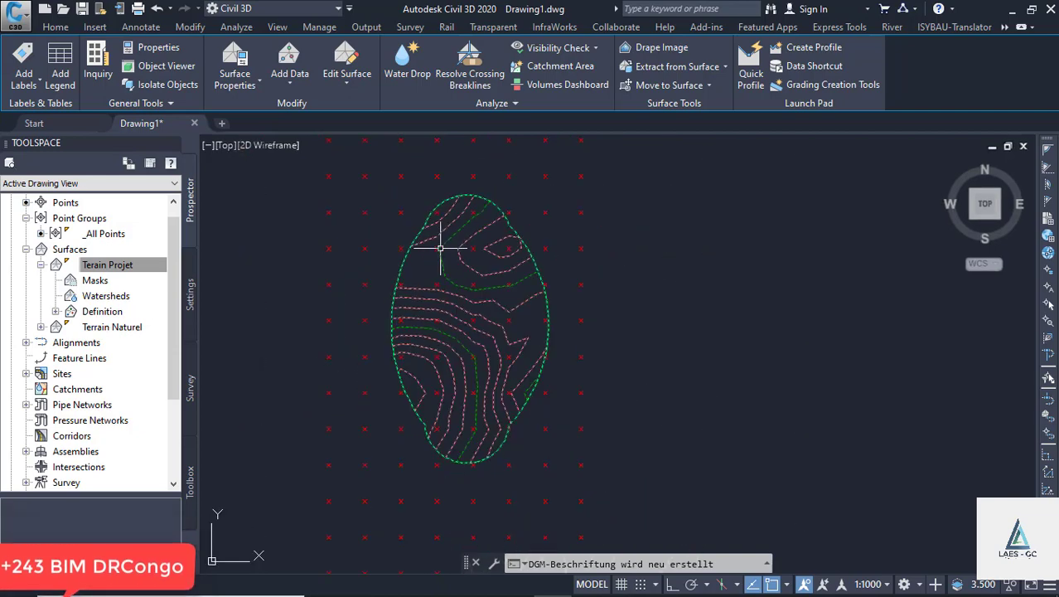
scroll(459, 241, "up", 4)
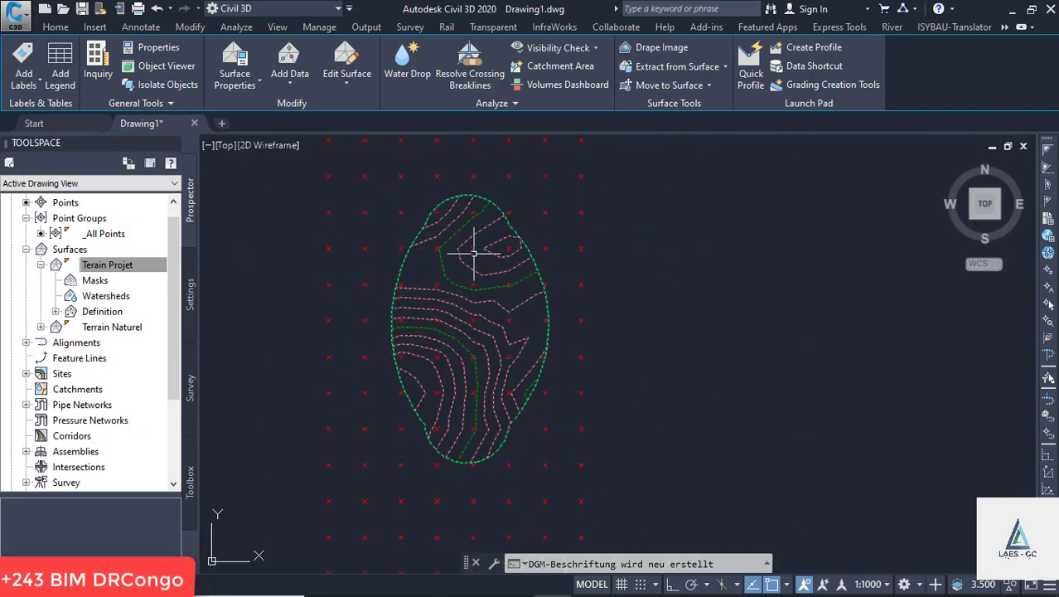
key("Escape")
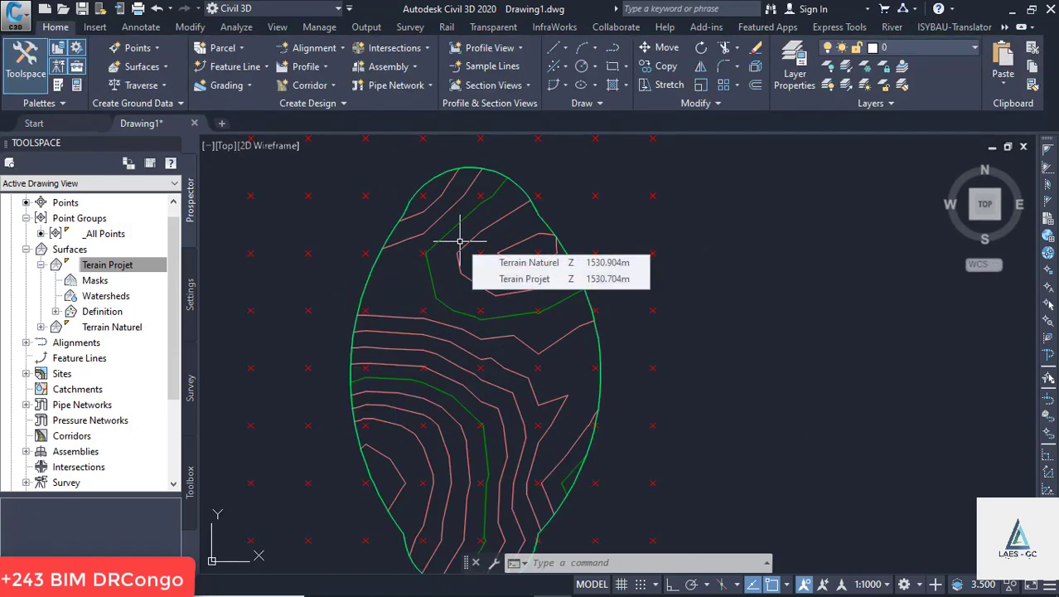
scroll(460, 237, "down", 2)
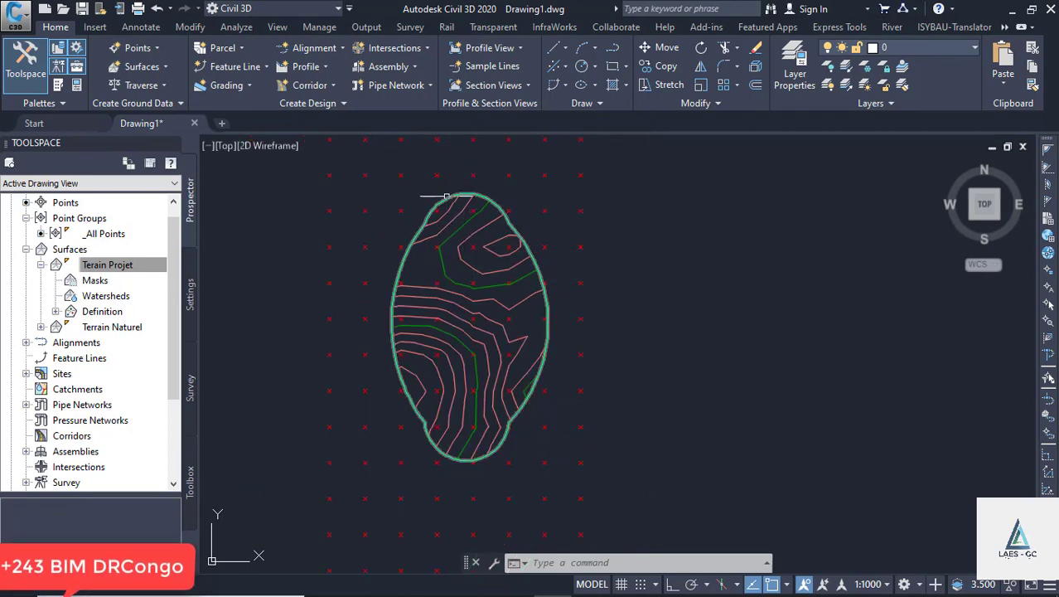
Step: Open the Volumes Dashboard and start creating a TIN volume surface
left_click(236, 27)
left_click(503, 66)
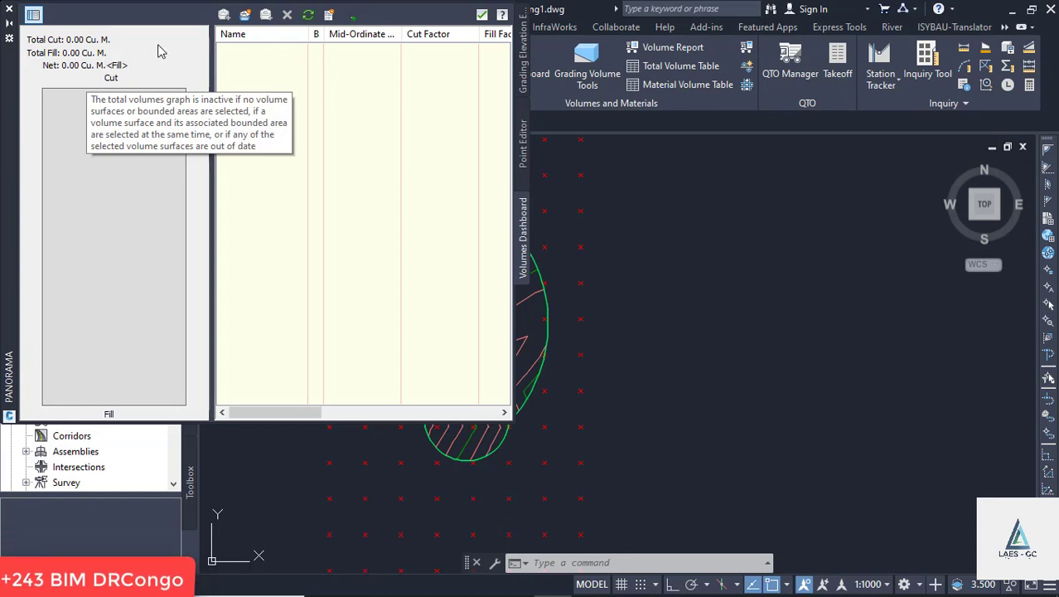
left_click(224, 15)
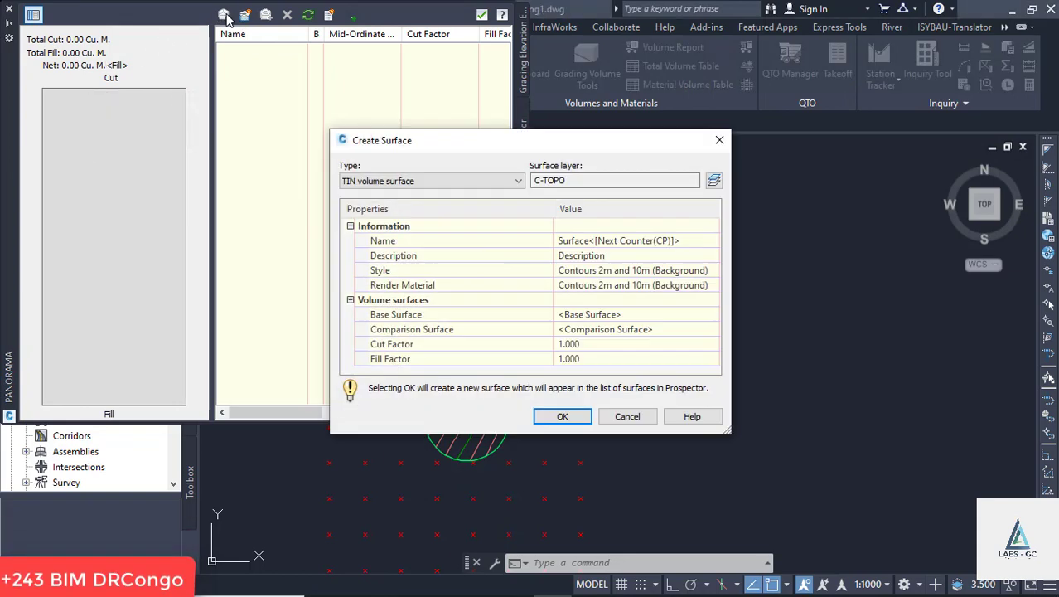
left_click(677, 285)
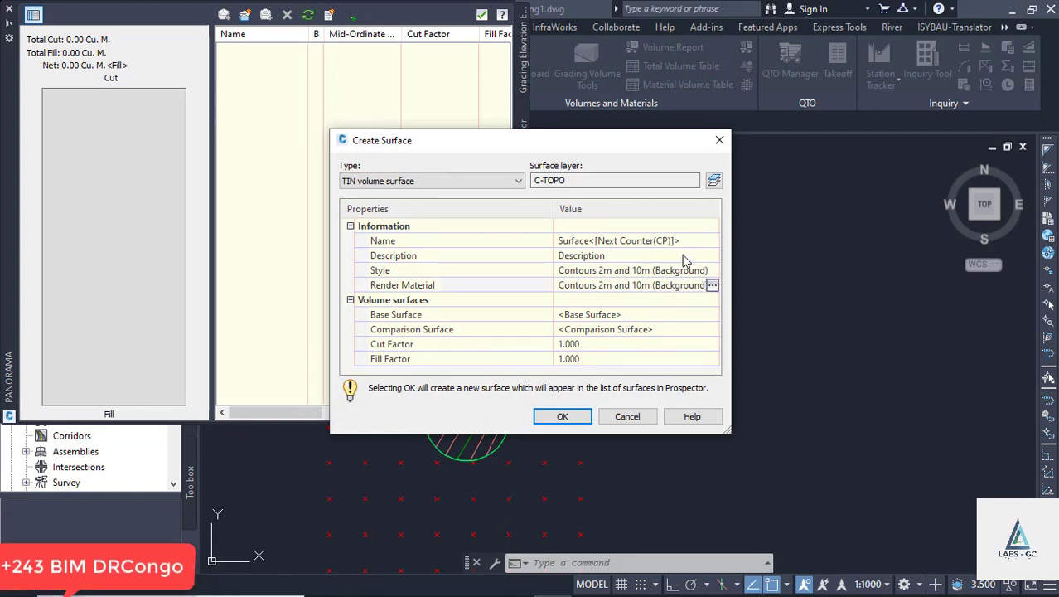
Step: Choose Terain Projet as the base surface of the new TIN volume surface
left_click(703, 315)
left_click(712, 315)
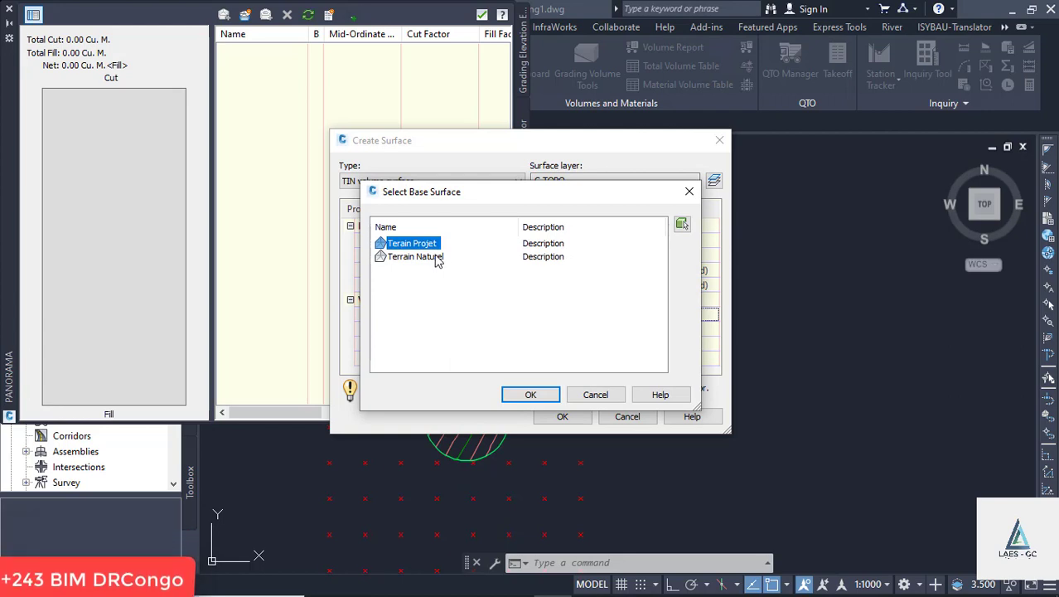
left_click(530, 394)
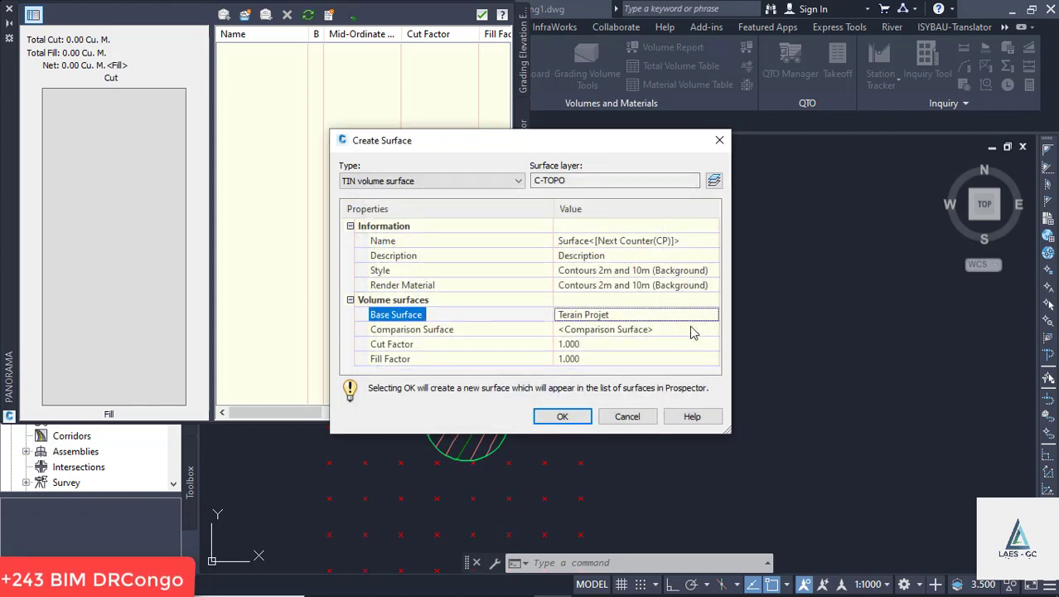
Step: Create the TIN volume surface with Terrain Naturel as the base surface and Terain Projet as the comparison surface
left_click(693, 330)
left_click(712, 329)
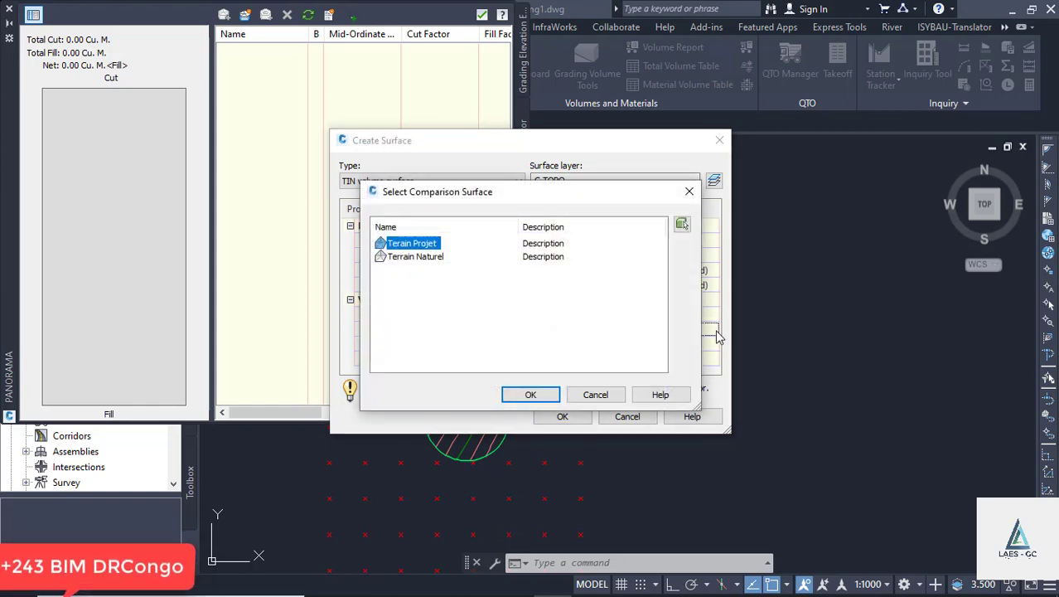
left_click(533, 394)
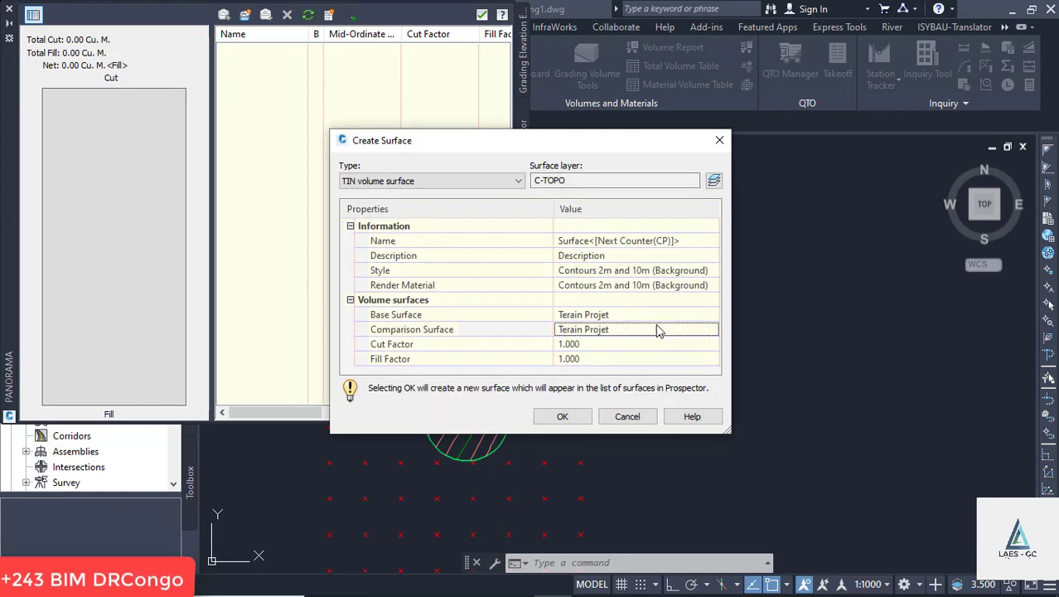
left_click(706, 314)
left_click(712, 314)
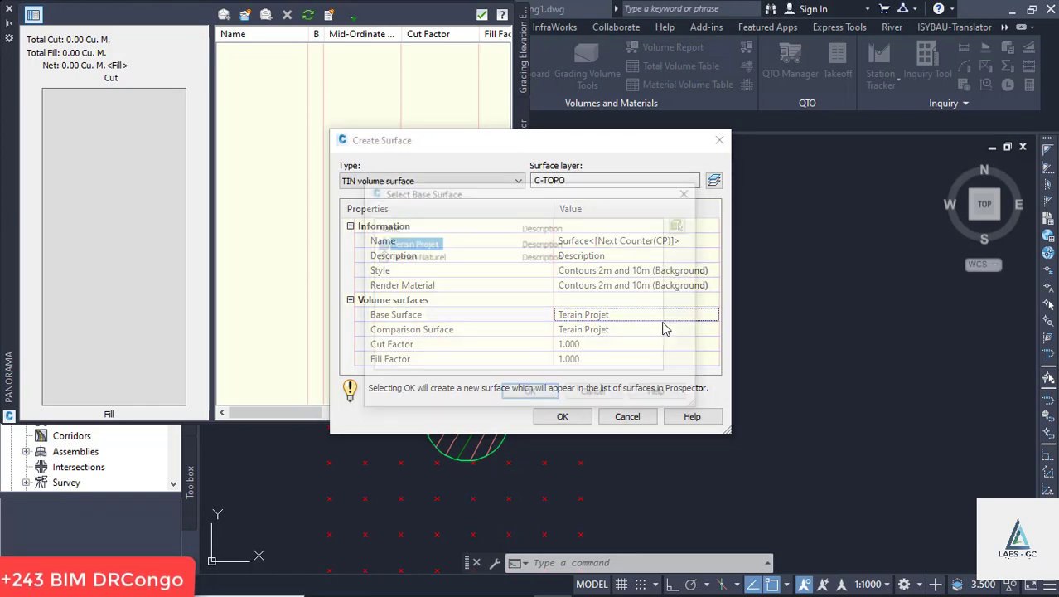
left_click(531, 395)
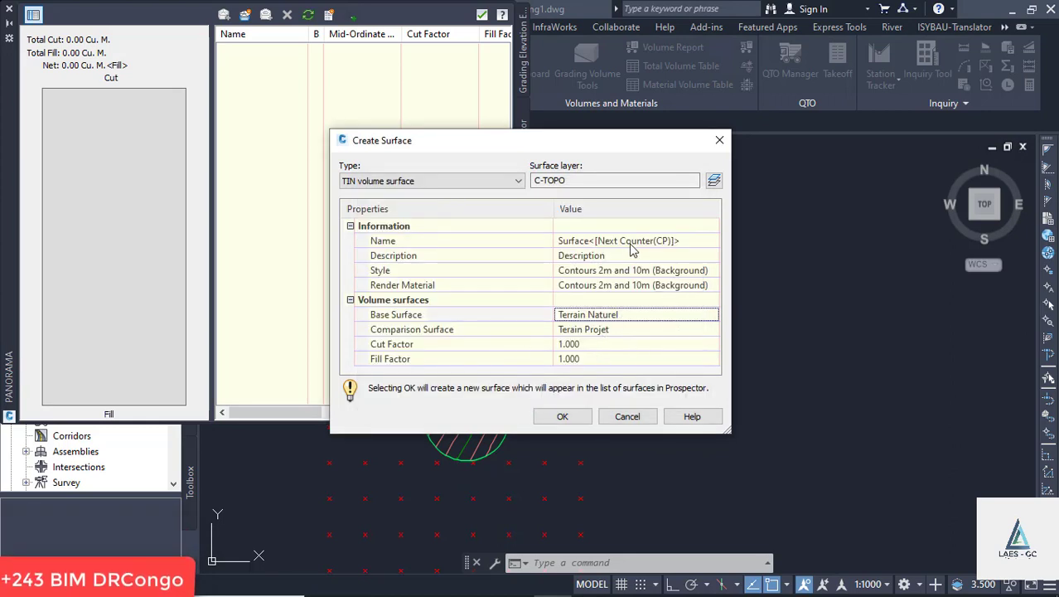
left_click(566, 417)
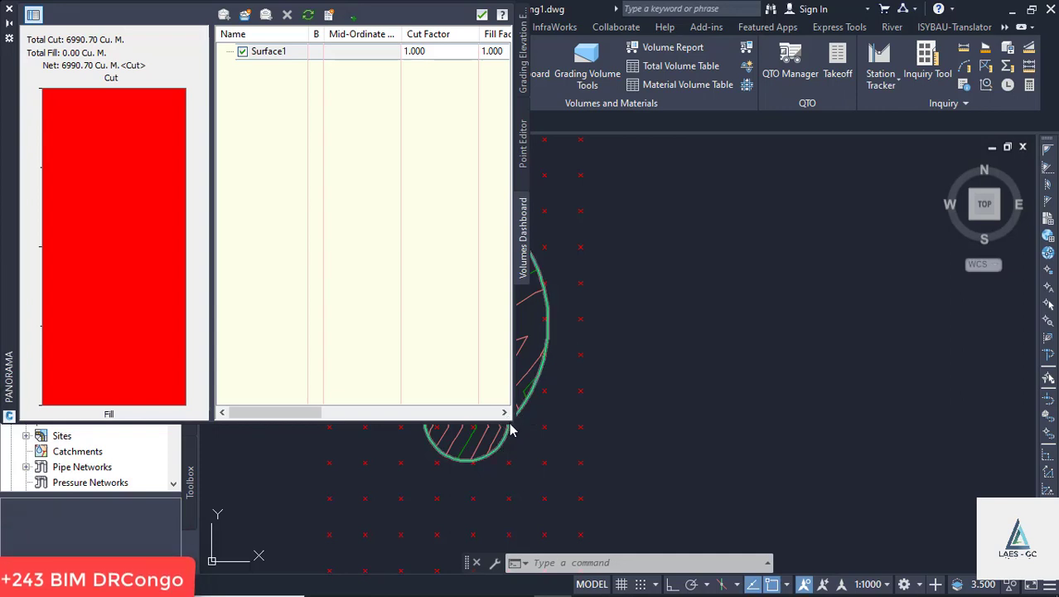
Step: Widen the Volumes Dashboard, generate the Cut/Fill Report for the volume surface, review it and minimize the browser
left_click_drag(510, 430, 960, 474)
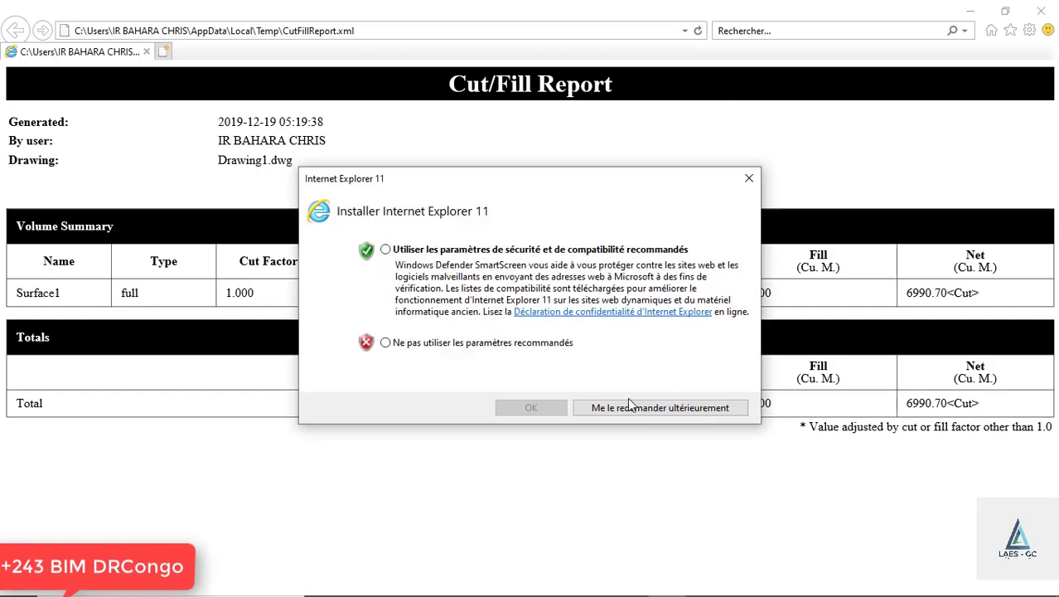
left_click(749, 177)
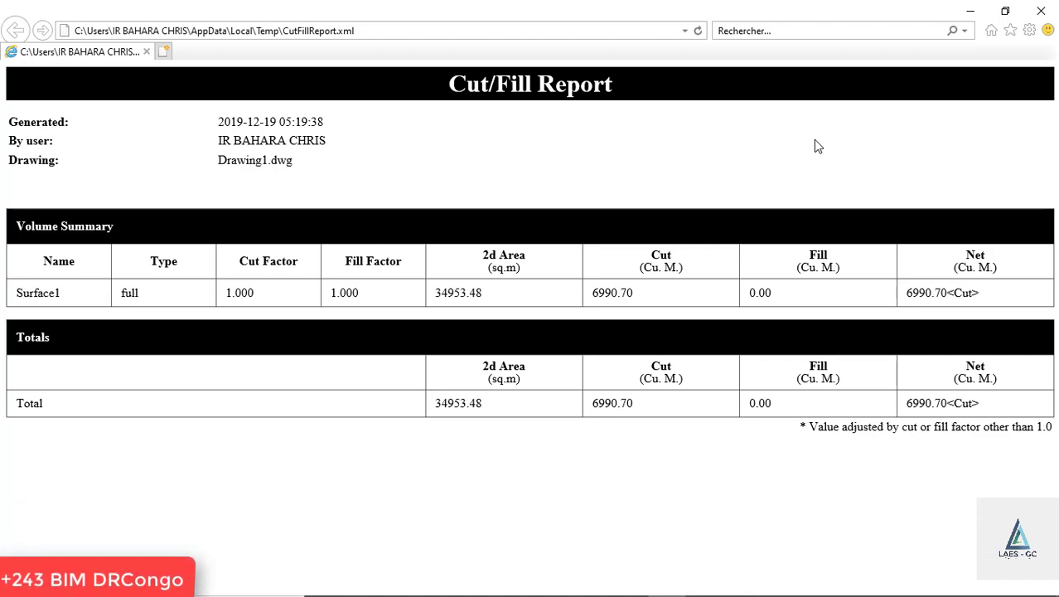
left_click(981, 11)
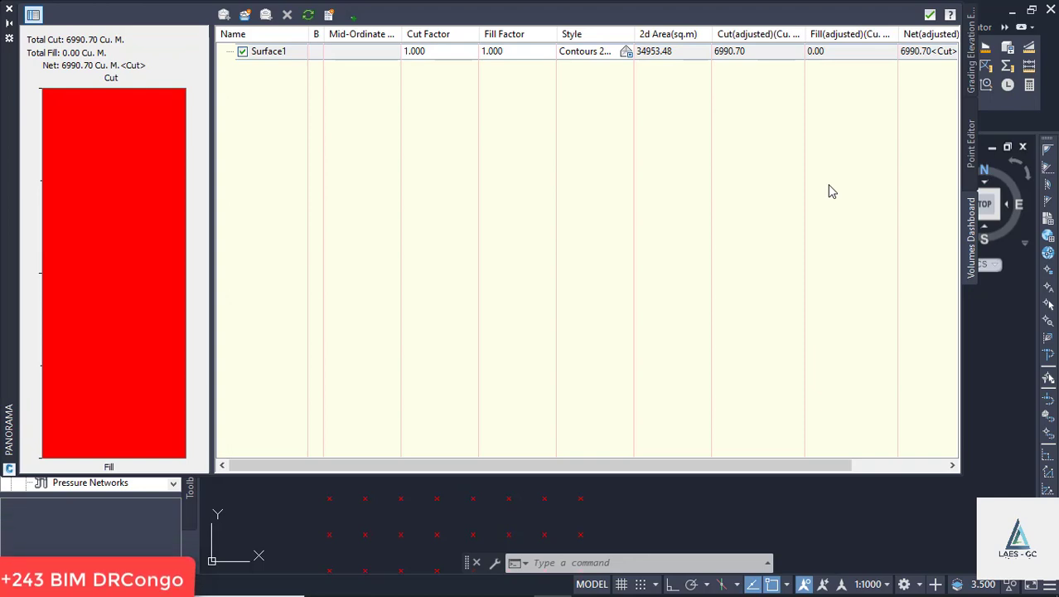
Step: Reopen the Volumes Dashboard and insert its Cut/Fill Summary into the drawing, in the empty area beside the terrain
left_click(1007, 79)
left_click(9, 10)
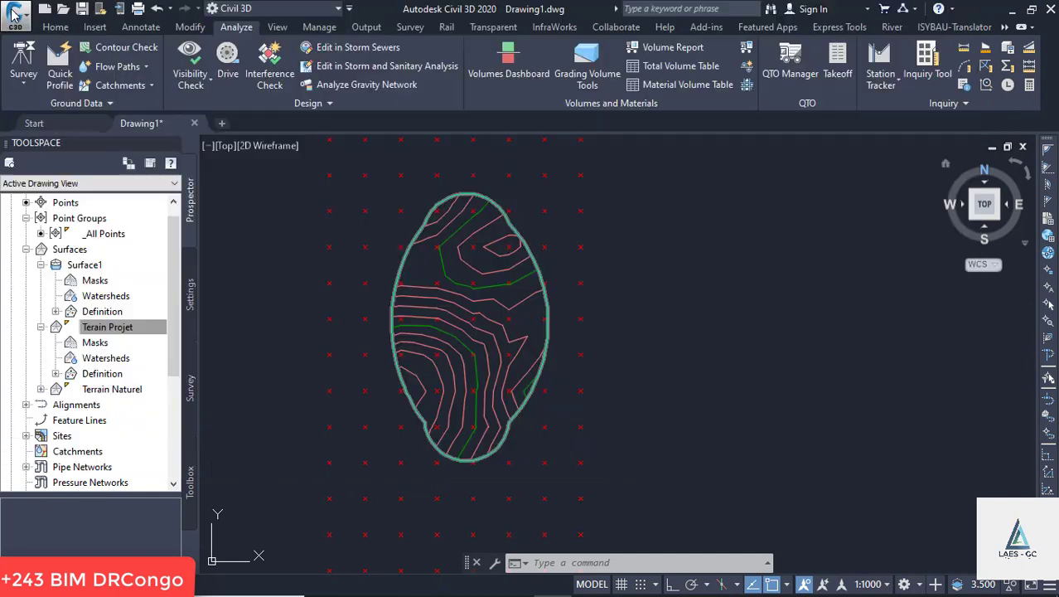
left_click(501, 75)
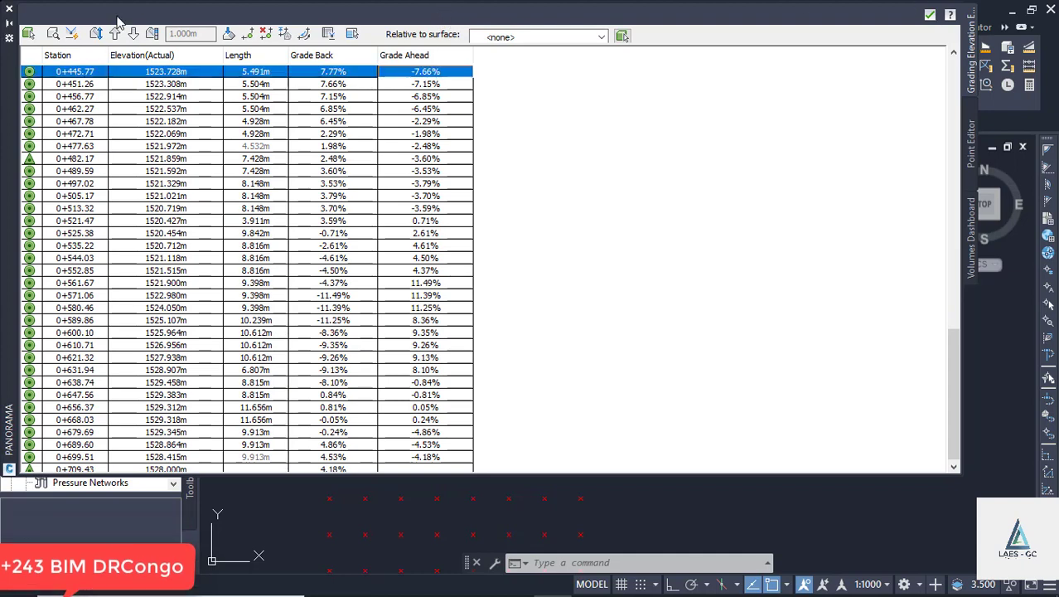
left_click(974, 222)
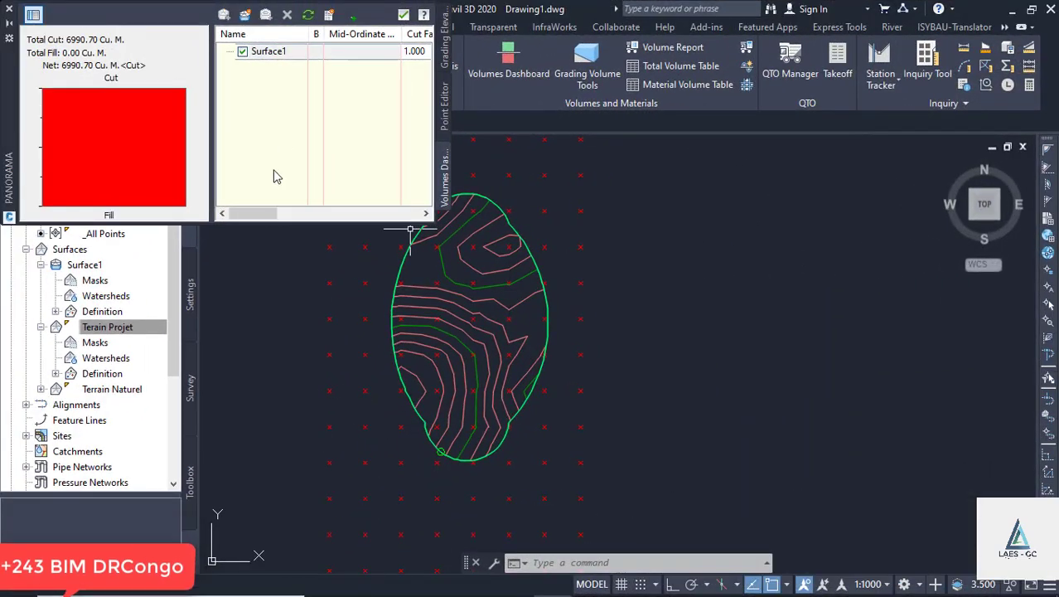
left_click(348, 16)
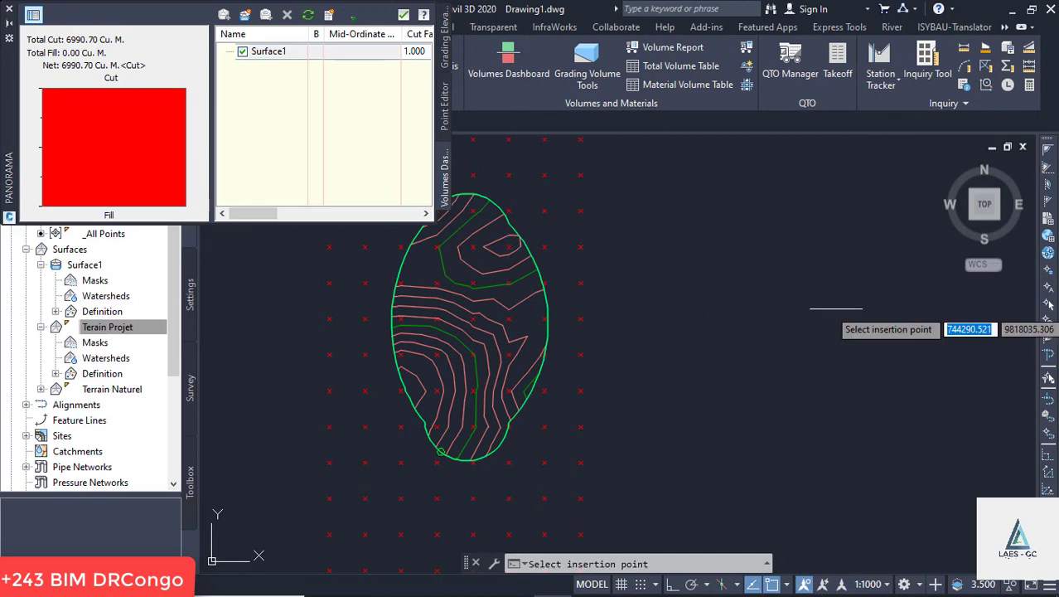
left_click(745, 263)
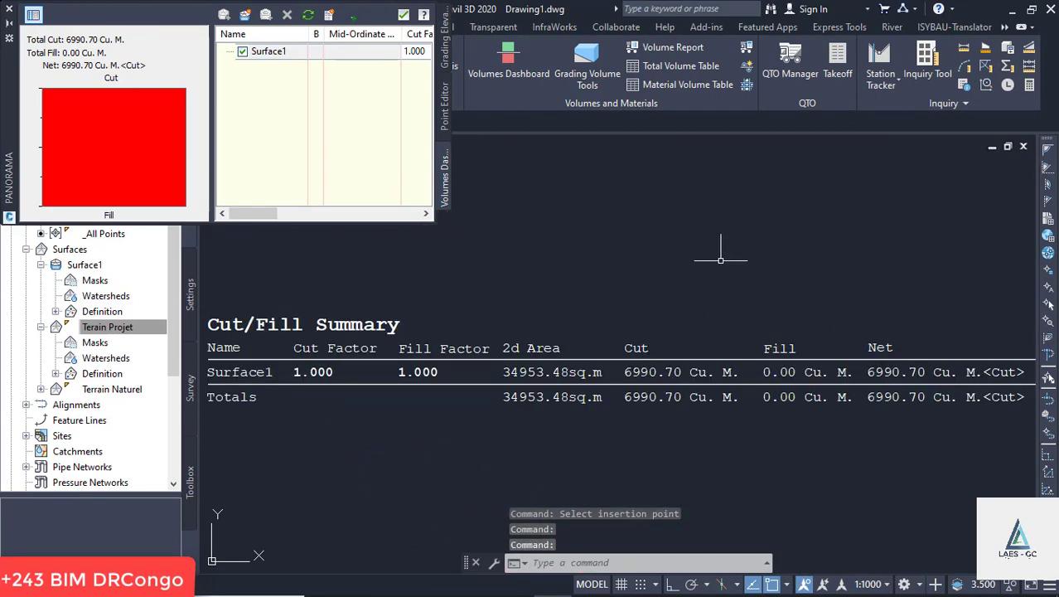
Step: Examine the inserted Cut/Fill Summary table next to the terrain and close the Volumes Dashboard
scroll(733, 288, "down", 3)
scroll(650, 318, "up", 4)
scroll(663, 303, "down", 3)
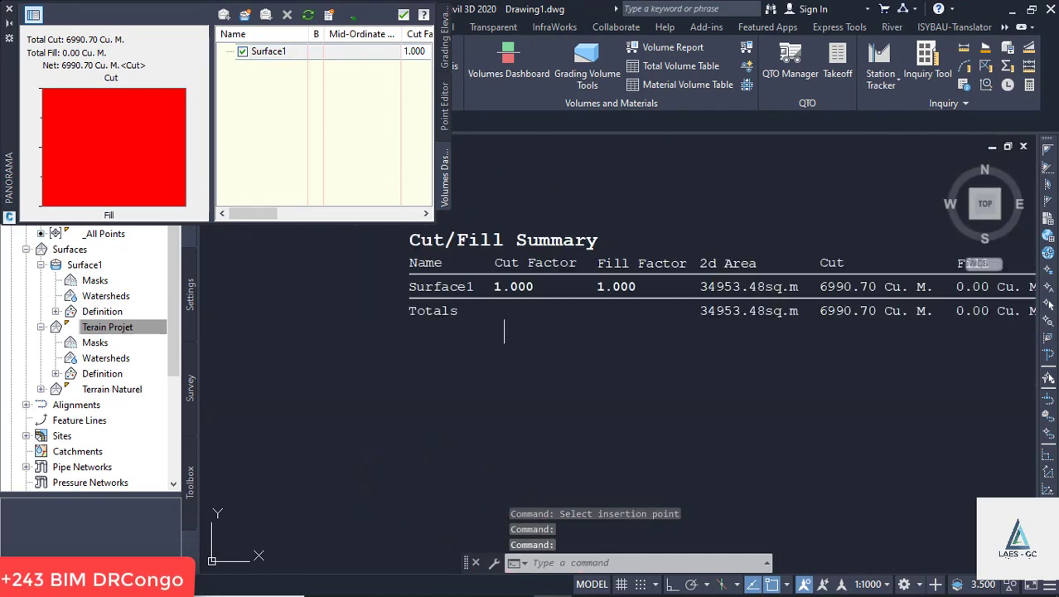
scroll(930, 306, "up", 5)
scroll(845, 284, "down", 3)
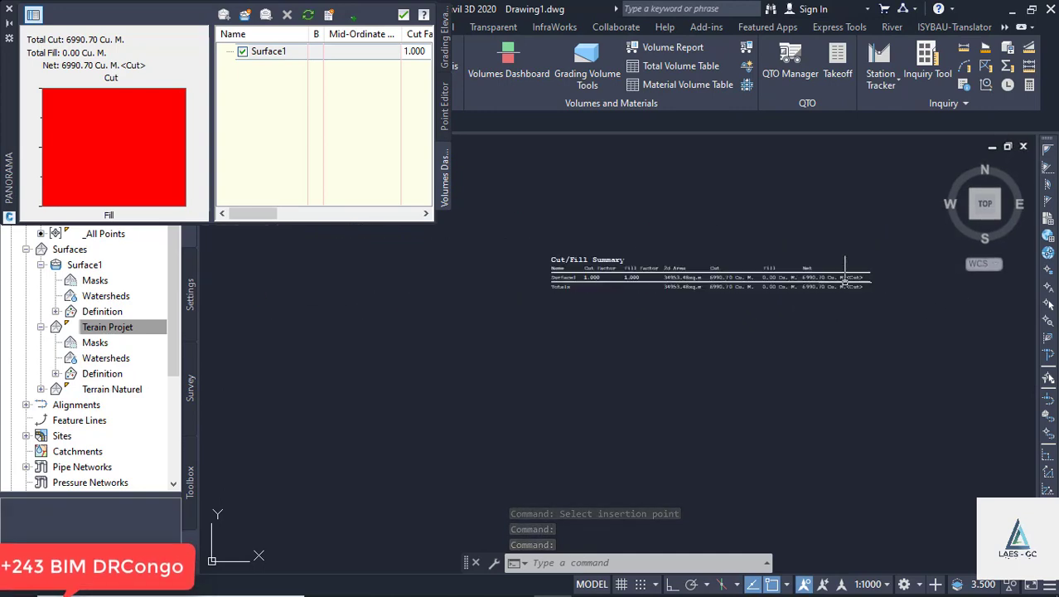
scroll(837, 286, "up", 4)
scroll(820, 290, "down", 6)
scroll(816, 294, "down", 5)
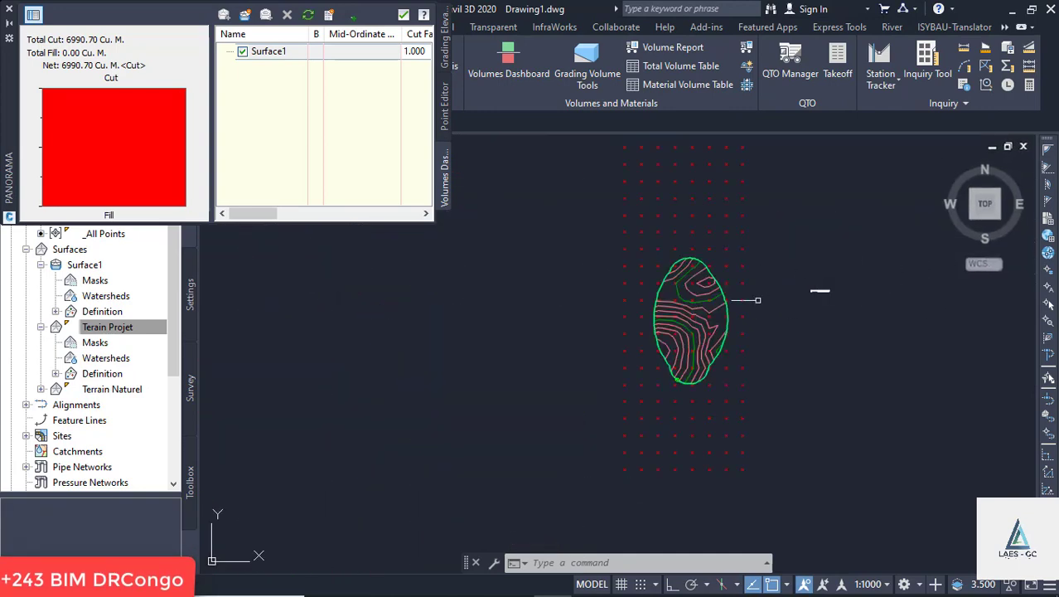
scroll(742, 339, "up", 3)
left_click(9, 13)
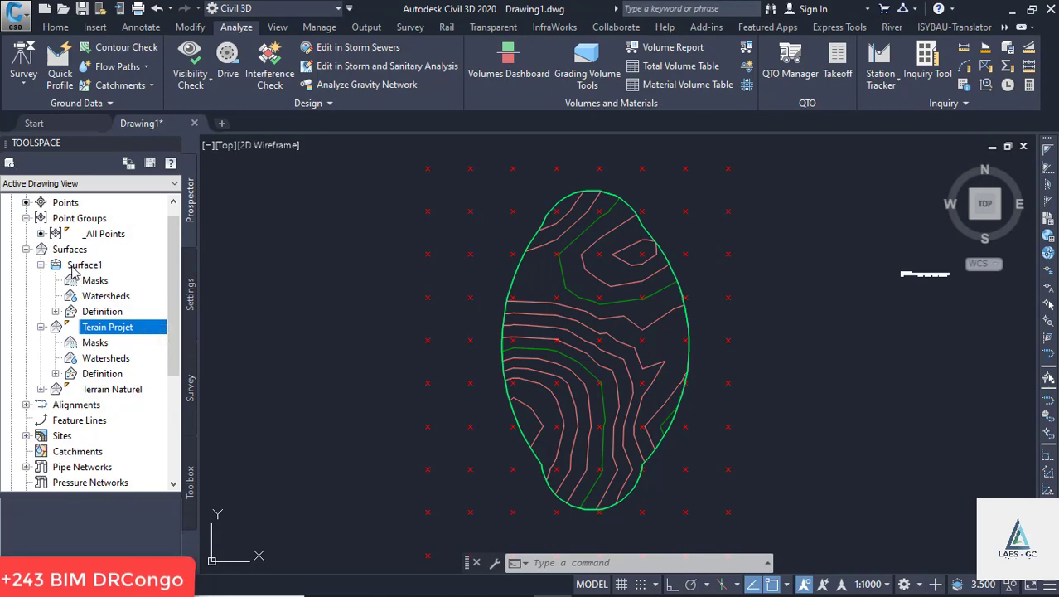
right_click(75, 267)
left_click(194, 266)
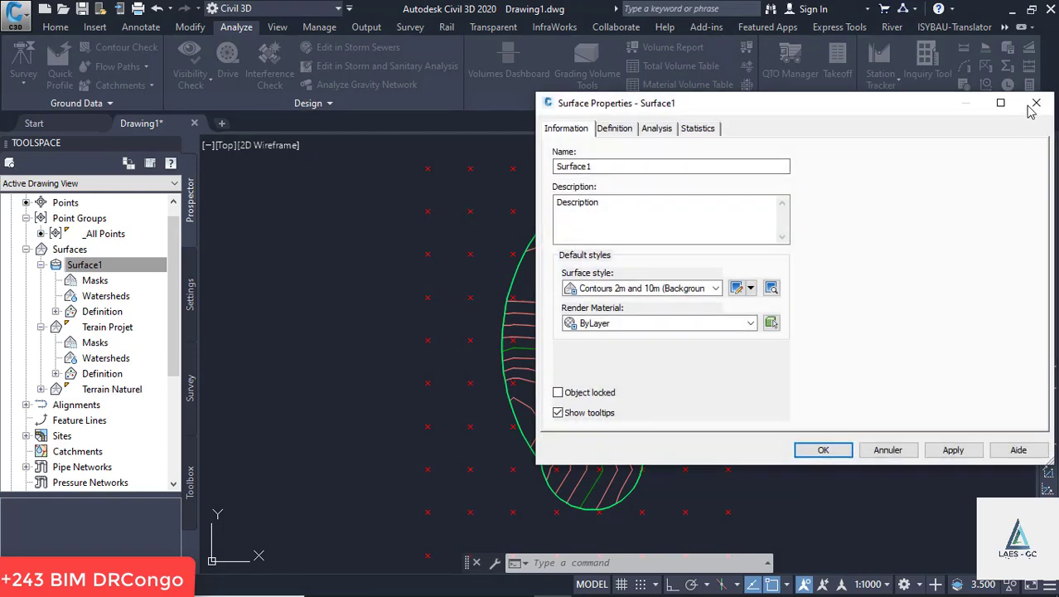
left_click(1036, 102)
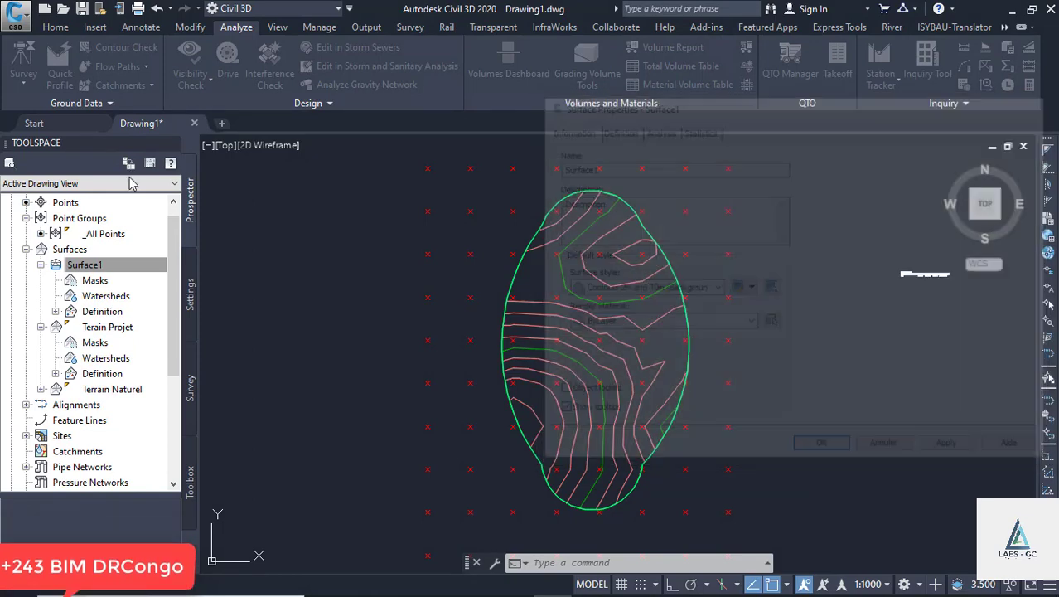
right_click(86, 264)
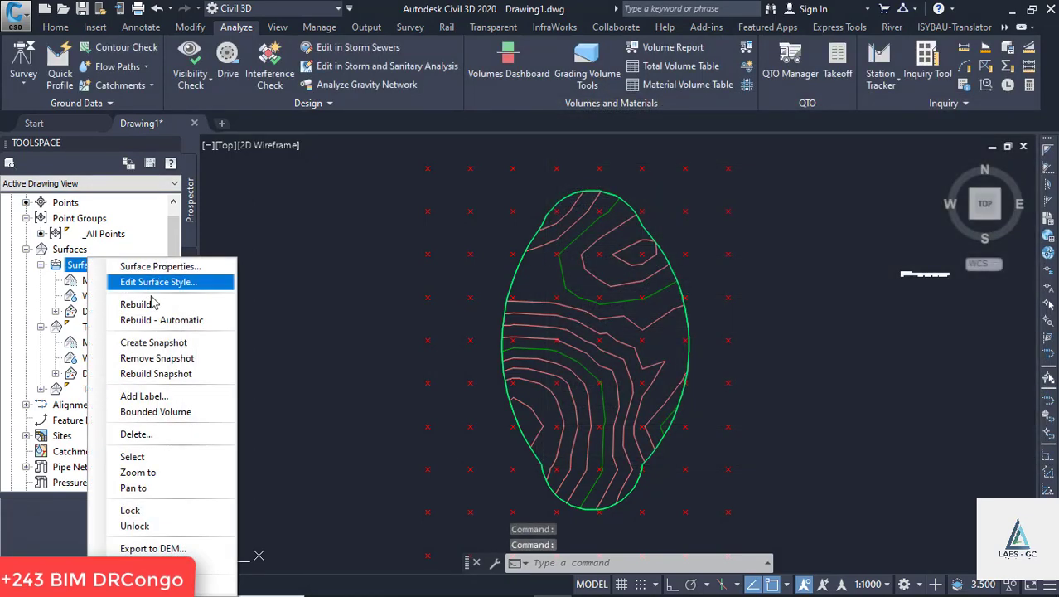
Step: Create a new TIN surface named Decapages on layer C-TOPO with the Contours 2m and 10m (Background) style
right_click(75, 249)
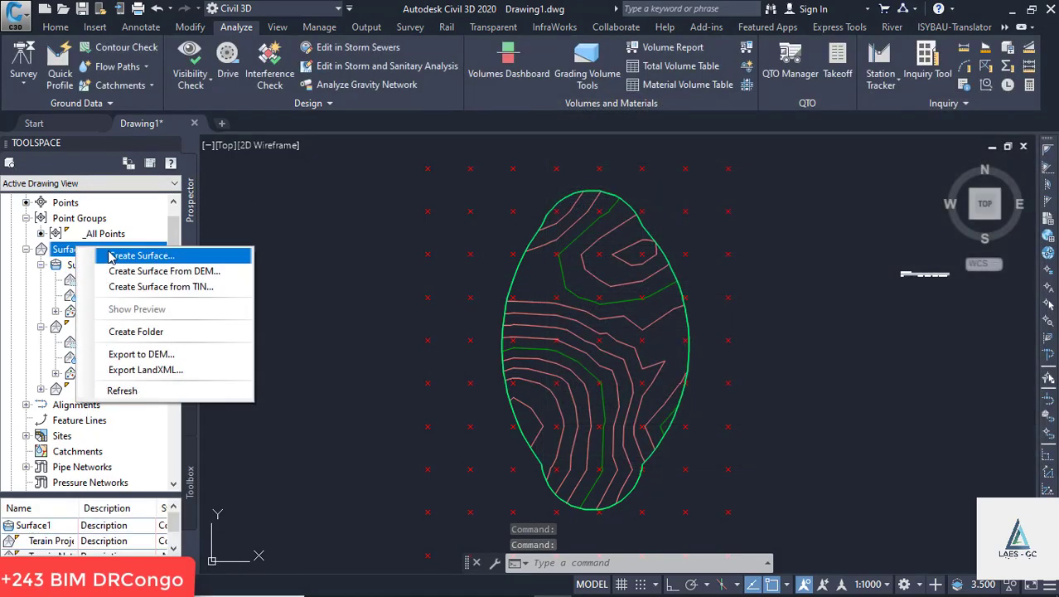
left_click(132, 255)
left_click(621, 239)
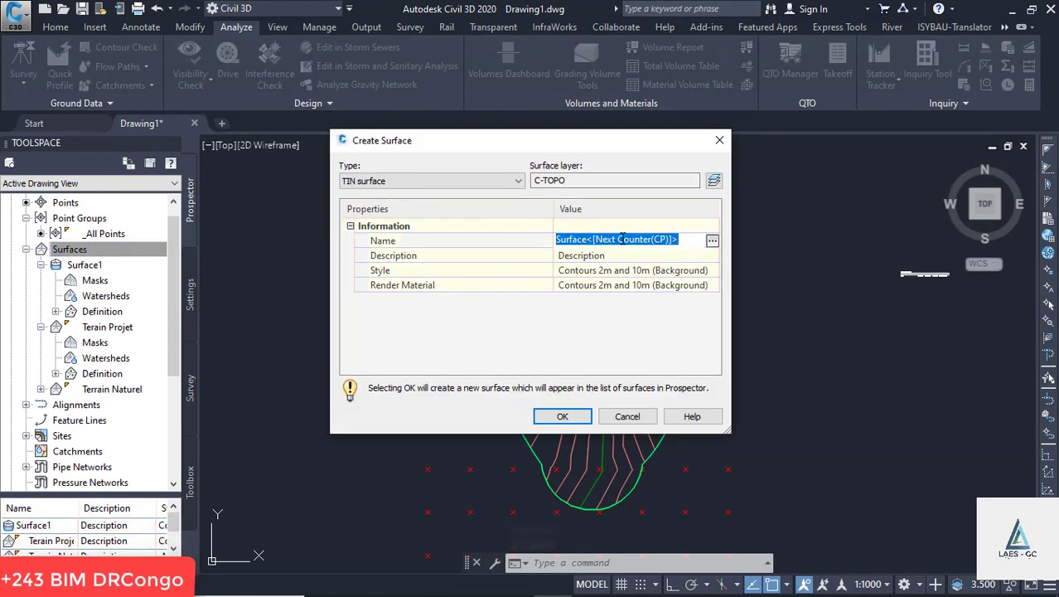
type("dECA")
key("BackSpace")
key("BackSpace")
key("BackSpace")
key("BackSpace")
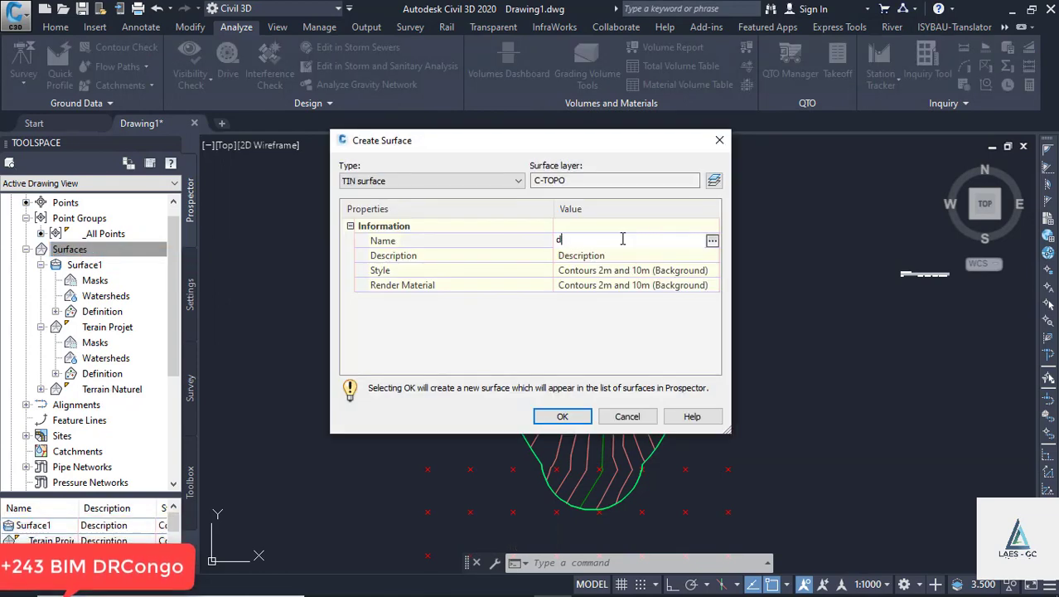
type("F")
type("ec")
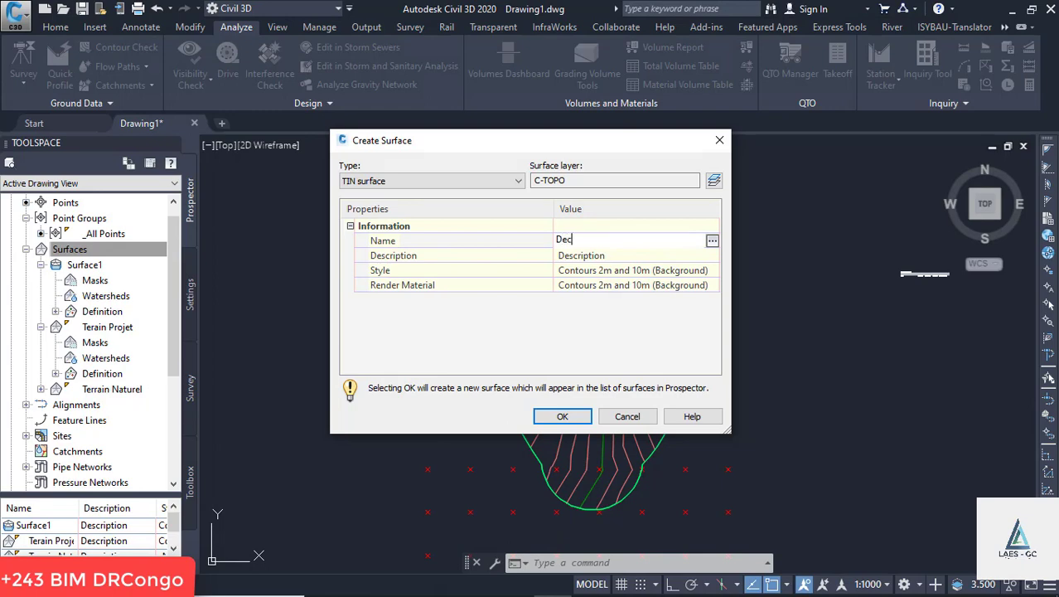
type("apea")
key("BackSpace")
key("BackSpace")
type("ages")
left_click(563, 416)
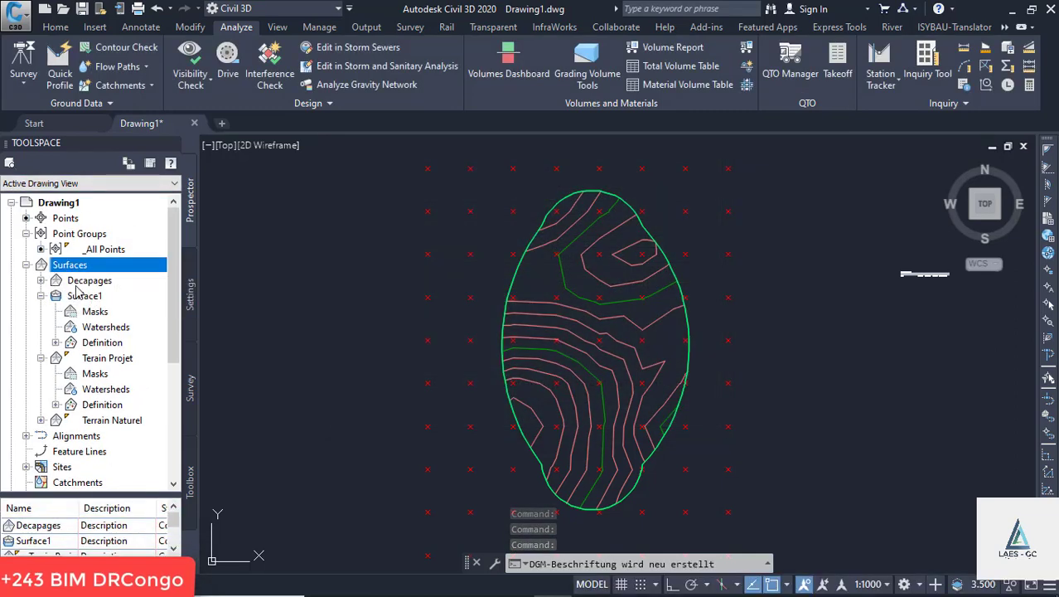
Step: Paste the Terrain Naturel surface into the Decapages surface as an edit in its definition
left_click(41, 280)
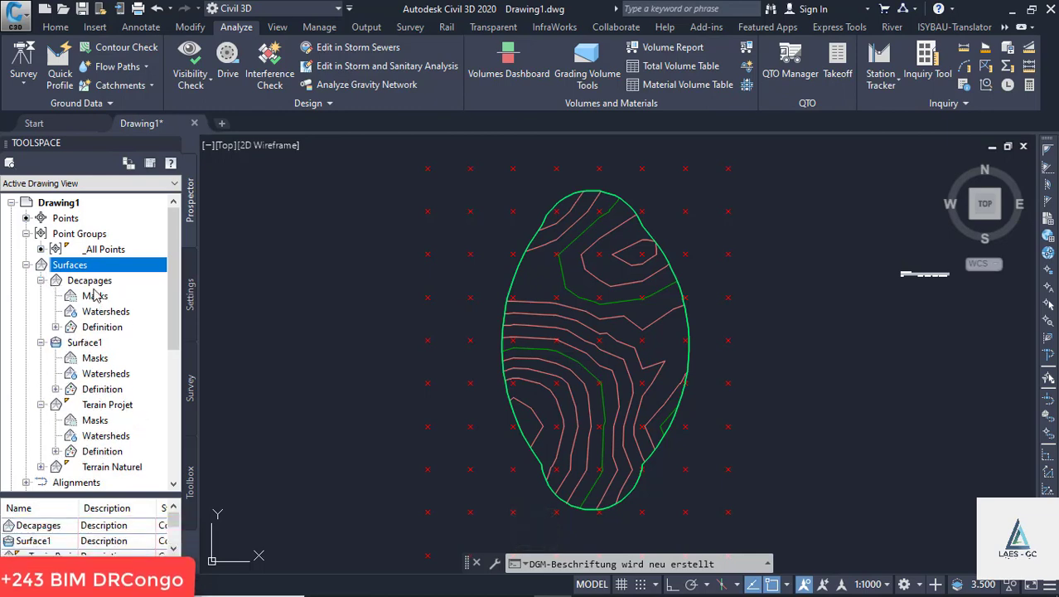
left_click(55, 326)
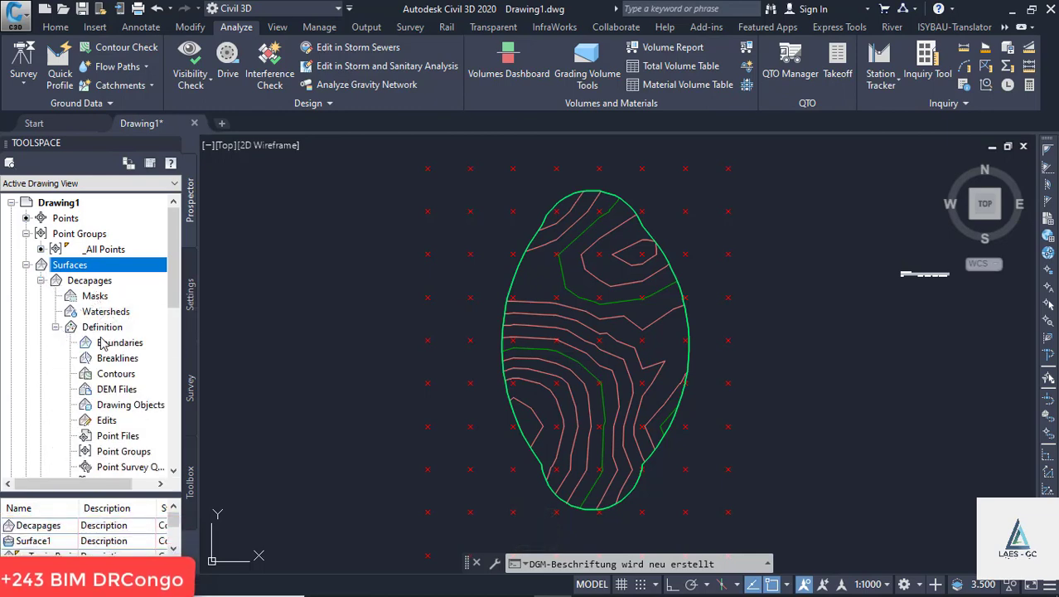
right_click(107, 420)
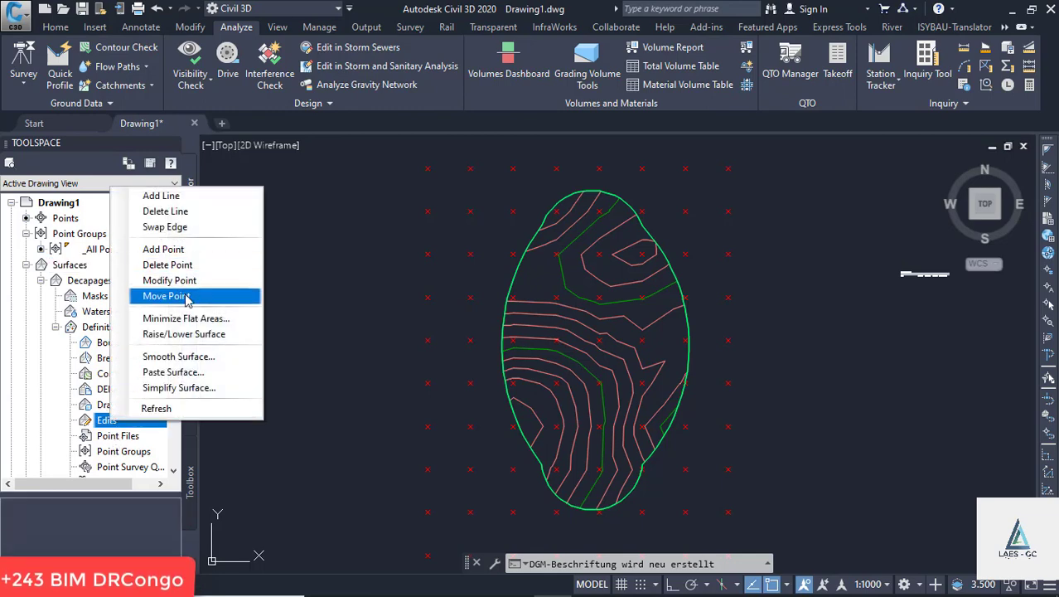
left_click(178, 372)
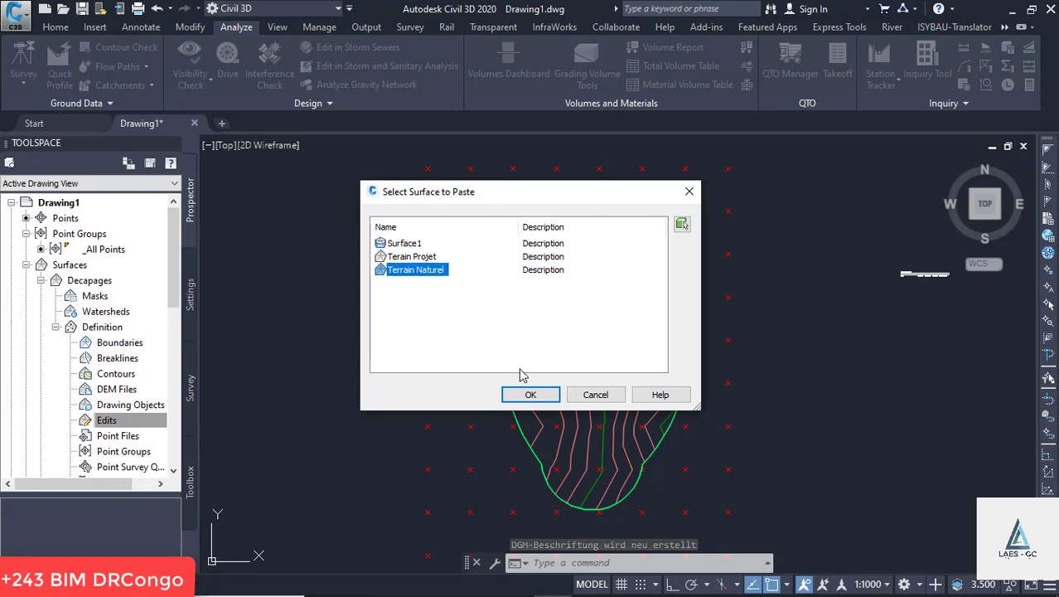
left_click(531, 394)
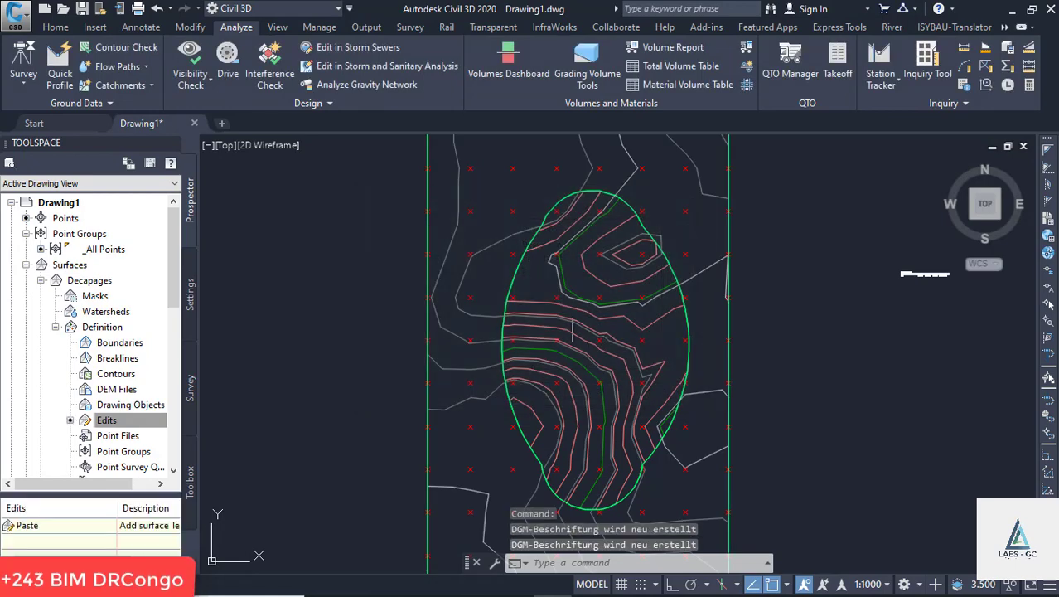
Step: Paste the volume surface Surface1 into the Decapages surface as a further edit
left_click(105, 423)
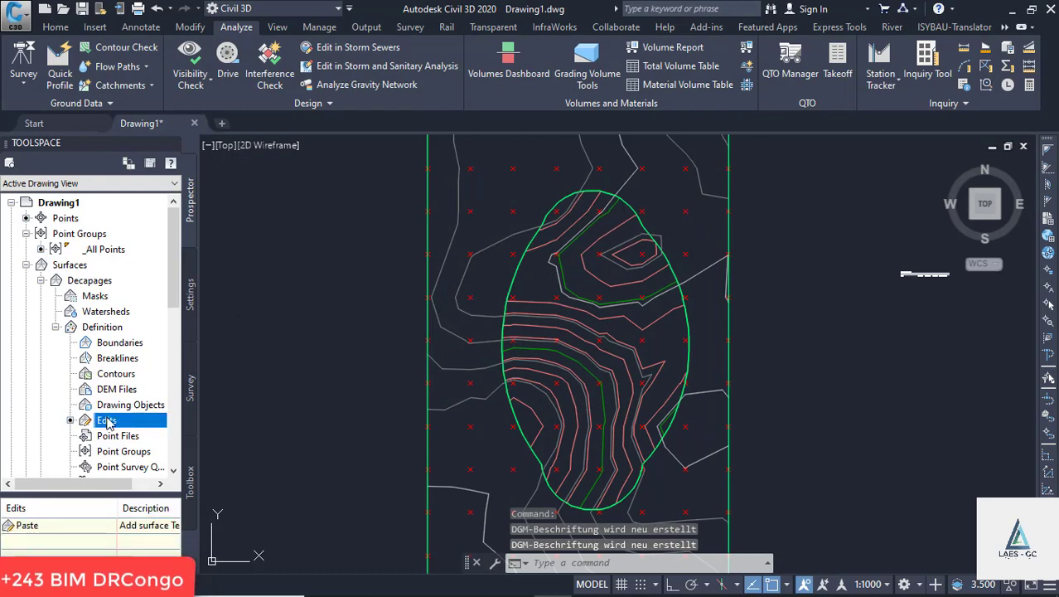
right_click(128, 417)
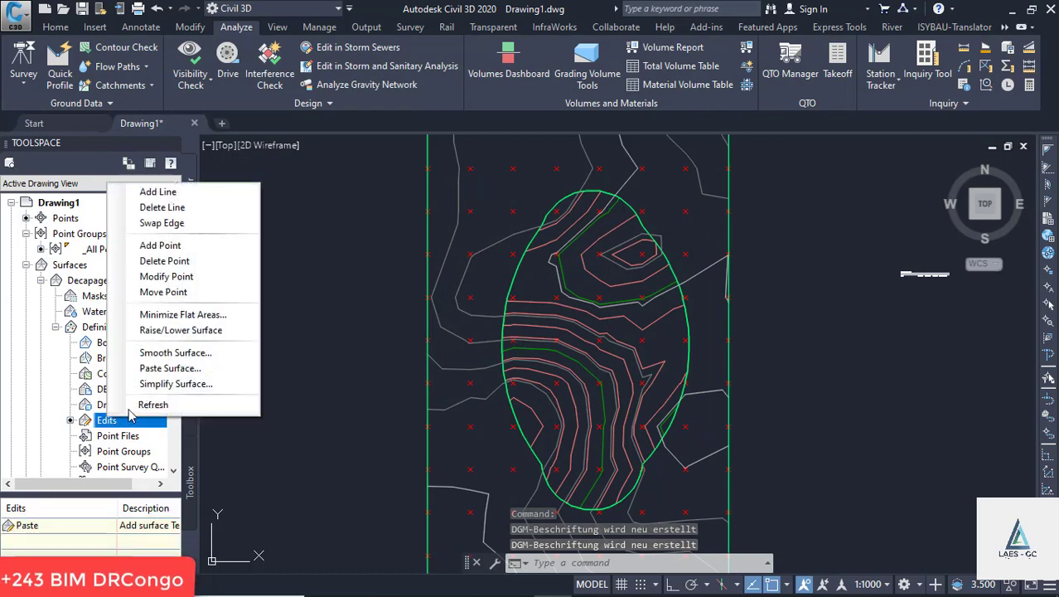
left_click(198, 375)
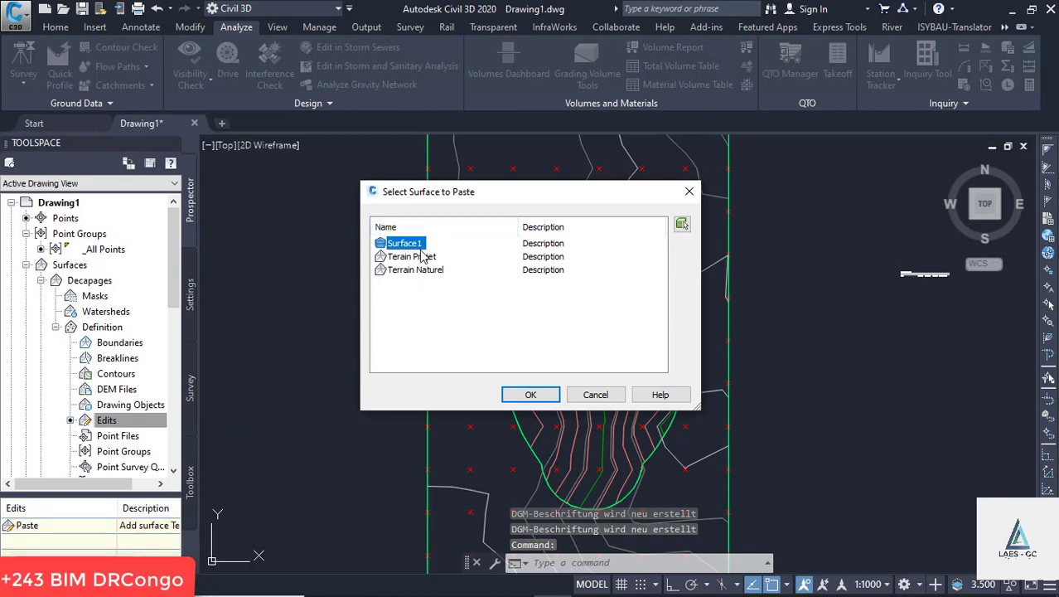
left_click(531, 394)
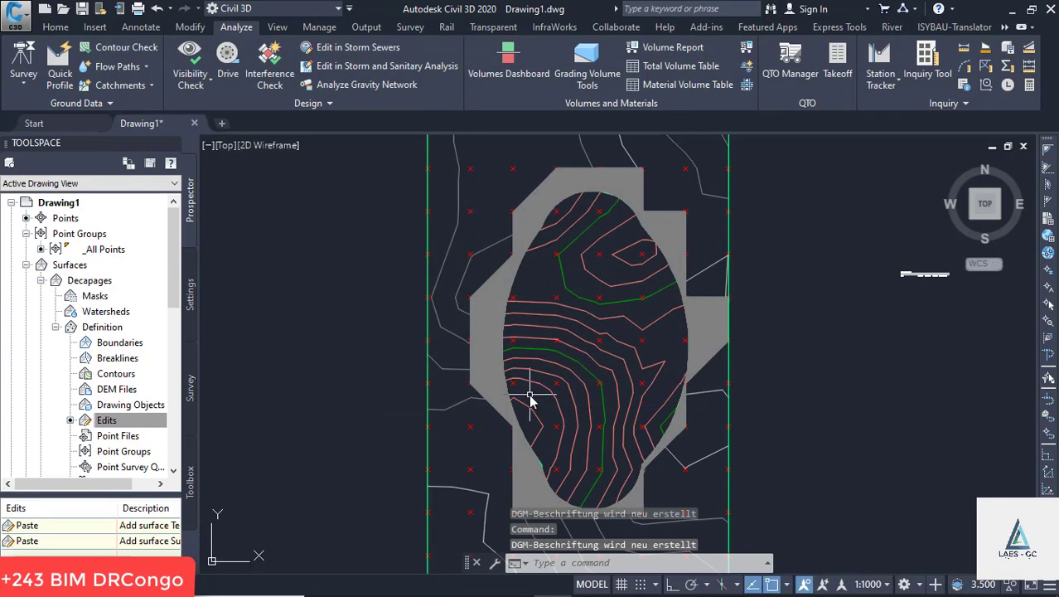
Step: Examine the pasted Decapages surface around the oval boundary and across the whole terrain
scroll(499, 204, "down", 4)
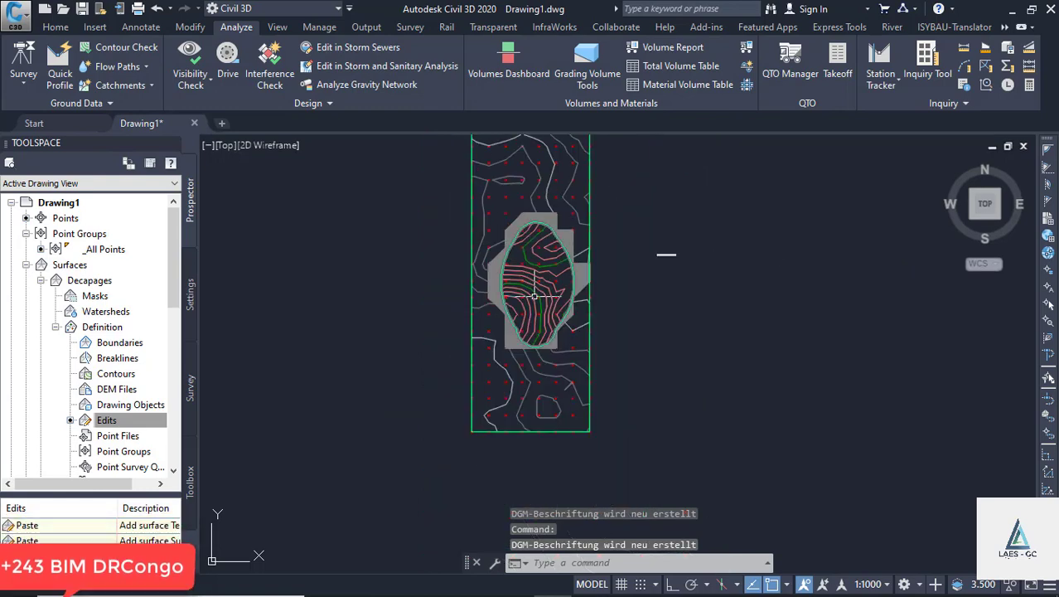
scroll(566, 311, "up", 4)
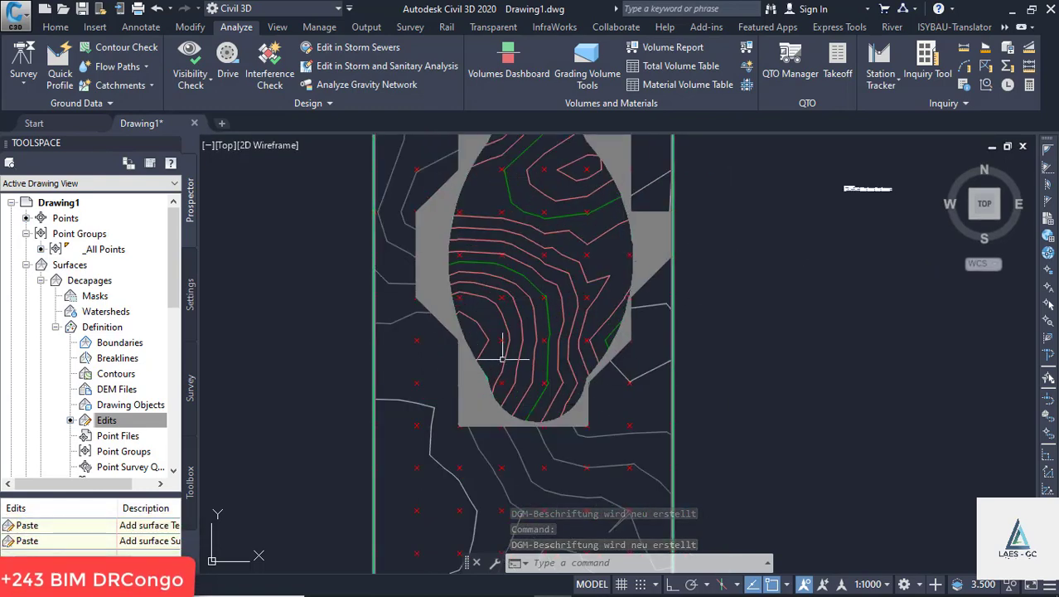
scroll(533, 269, "up", 2)
scroll(539, 390, "down", 2)
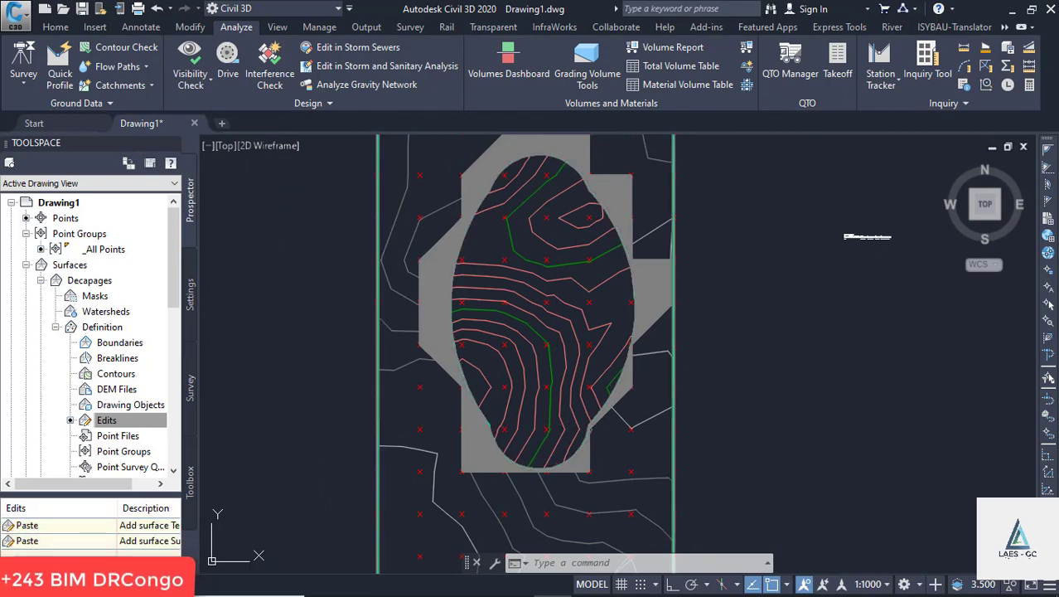
scroll(458, 193, "up", 4)
scroll(457, 225, "down", 4)
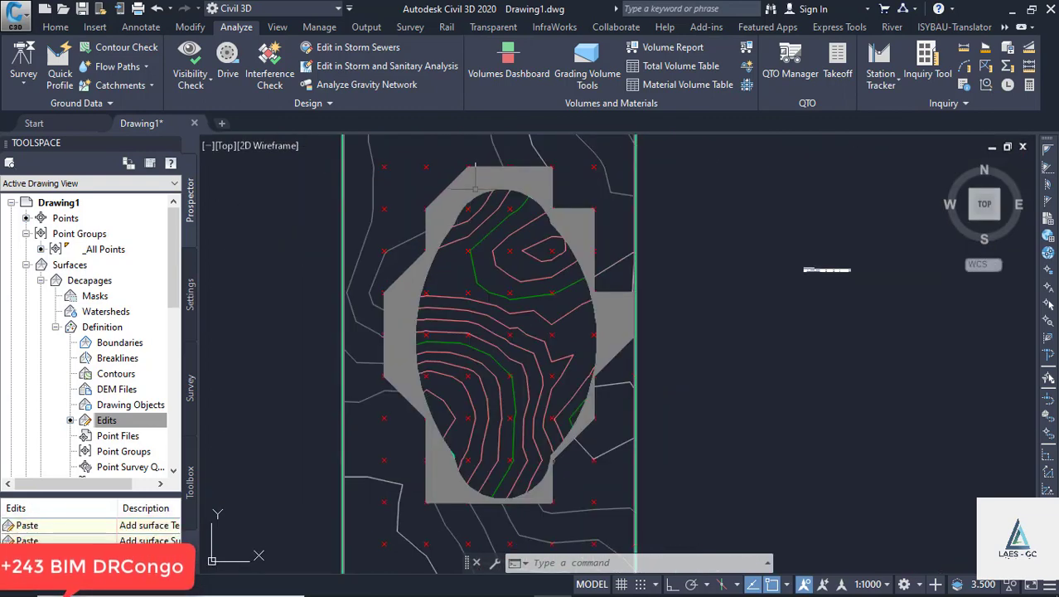
scroll(486, 192, "up", 3)
scroll(480, 340, "down", 3)
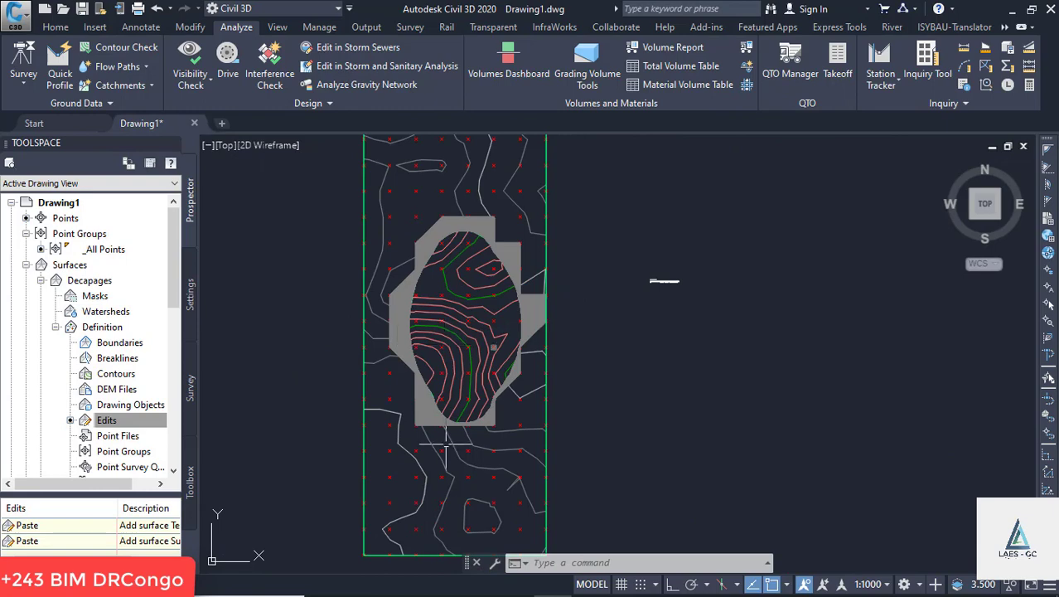
scroll(479, 228, "up", 4)
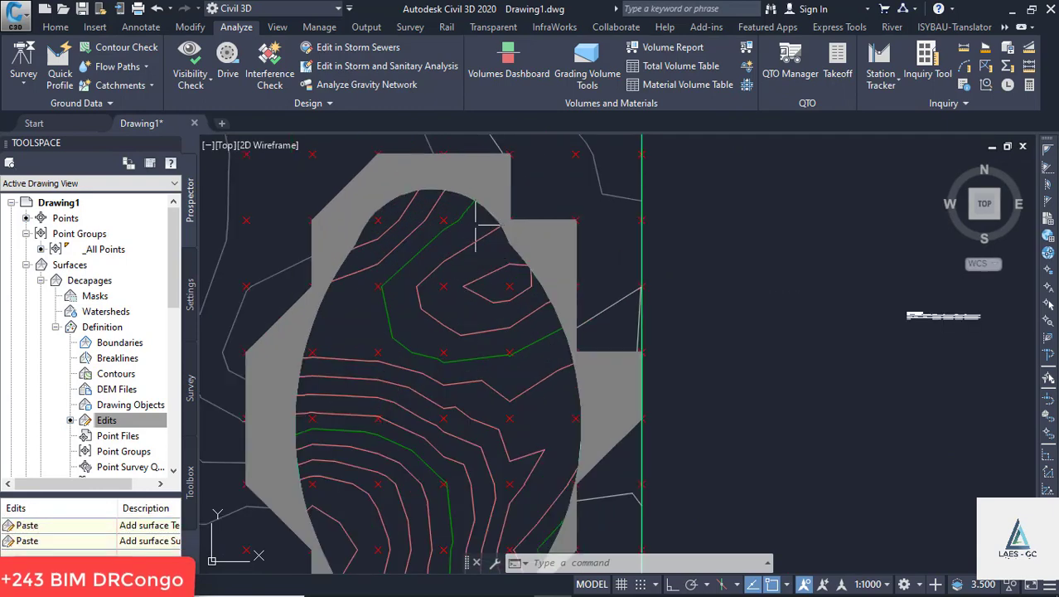
scroll(524, 234, "down", 2)
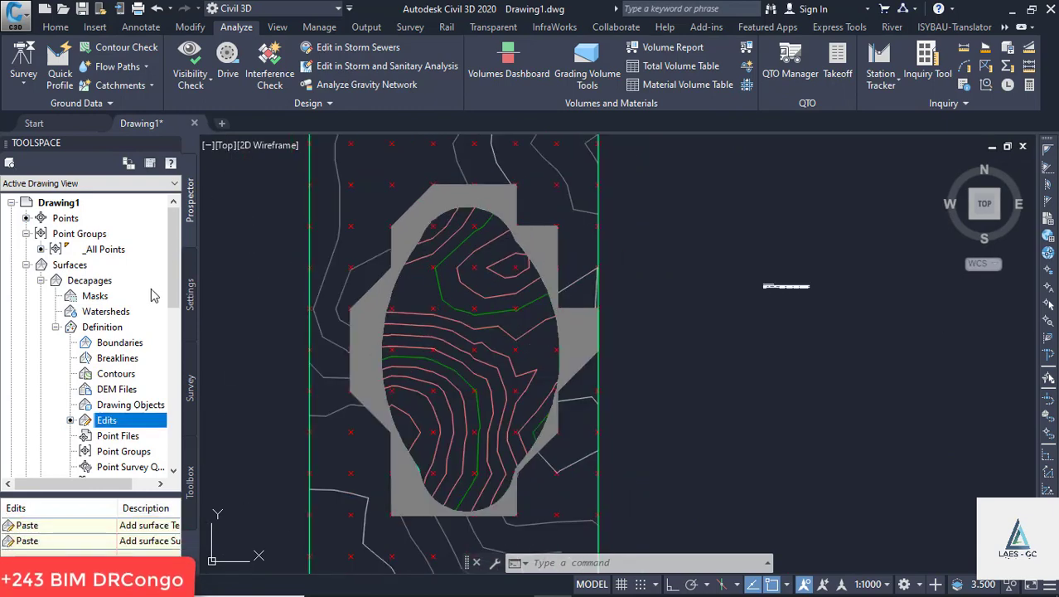
Step: Collapse the Decapages definition and show the drawing's surfaces as a compact list
left_click(56, 327)
left_click(26, 265)
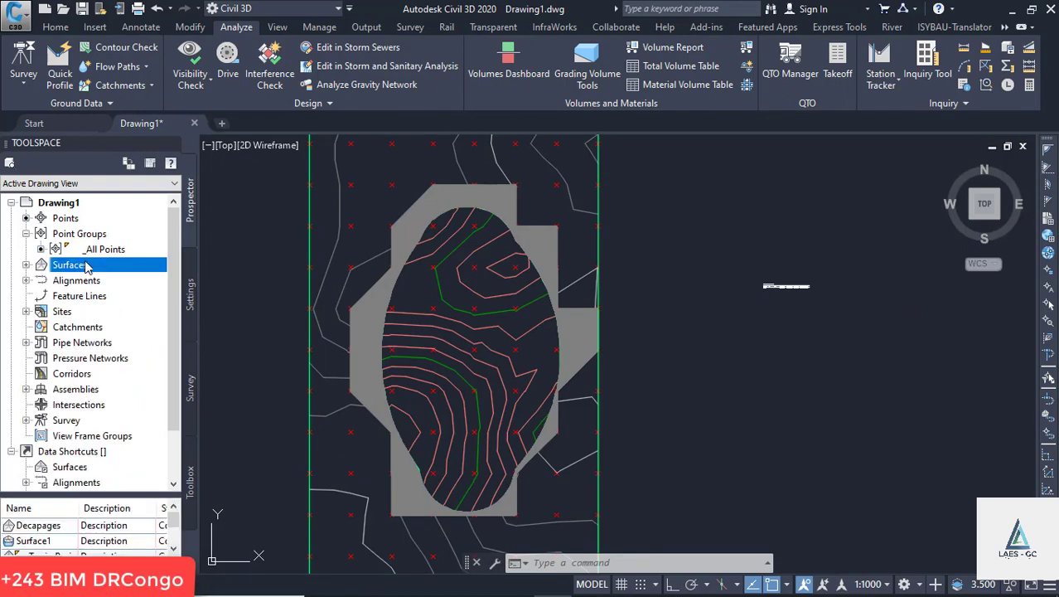
double_click(40, 267)
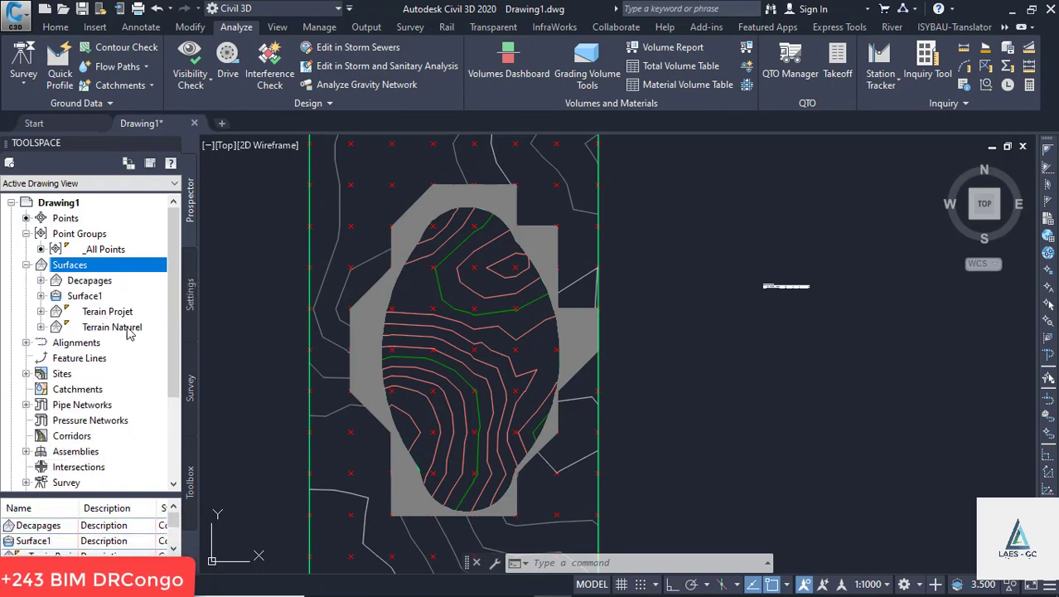
Step: Select the Decapages surface and show it as a tilted 3D model in the Object Viewer
right_click(93, 282)
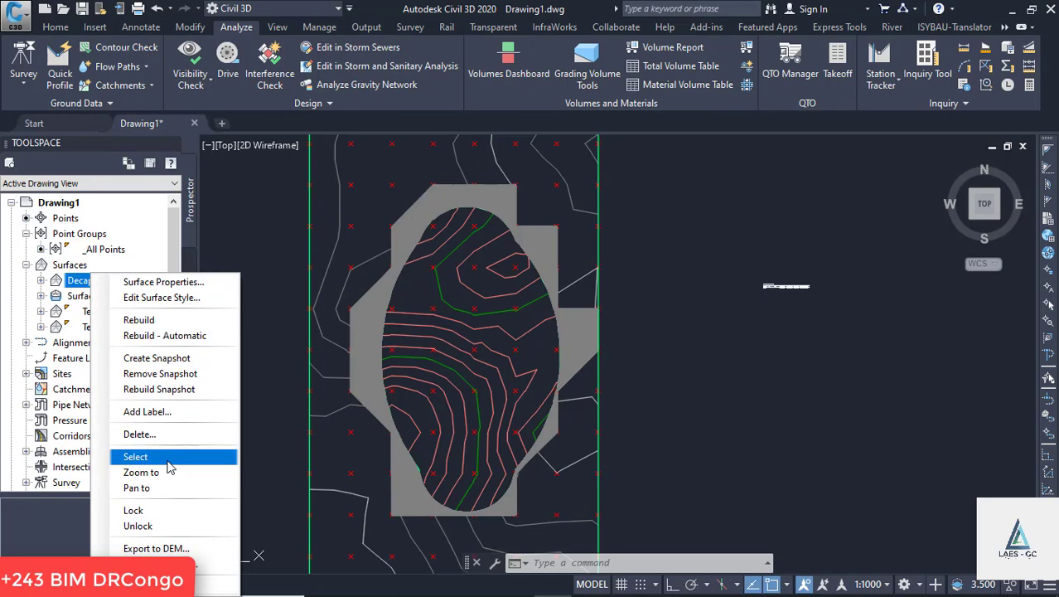
left_click(139, 456)
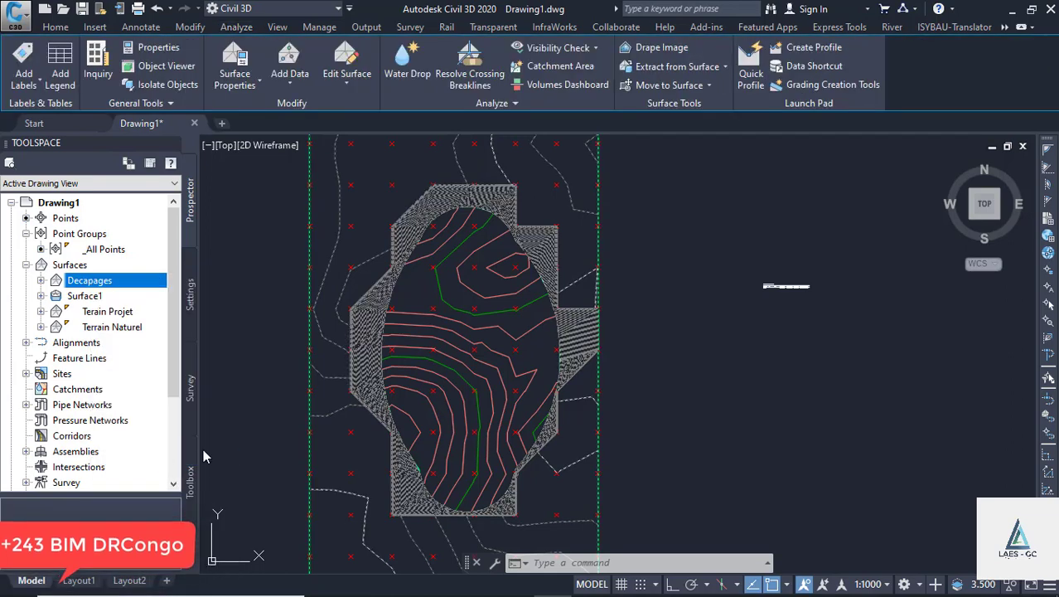
left_click(166, 66)
mouse_move(550, 339)
left_mouse_down()
mouse_move(551, 348)
mouse_move(549, 331)
left_mouse_up()
scroll(549, 346, "up", 3)
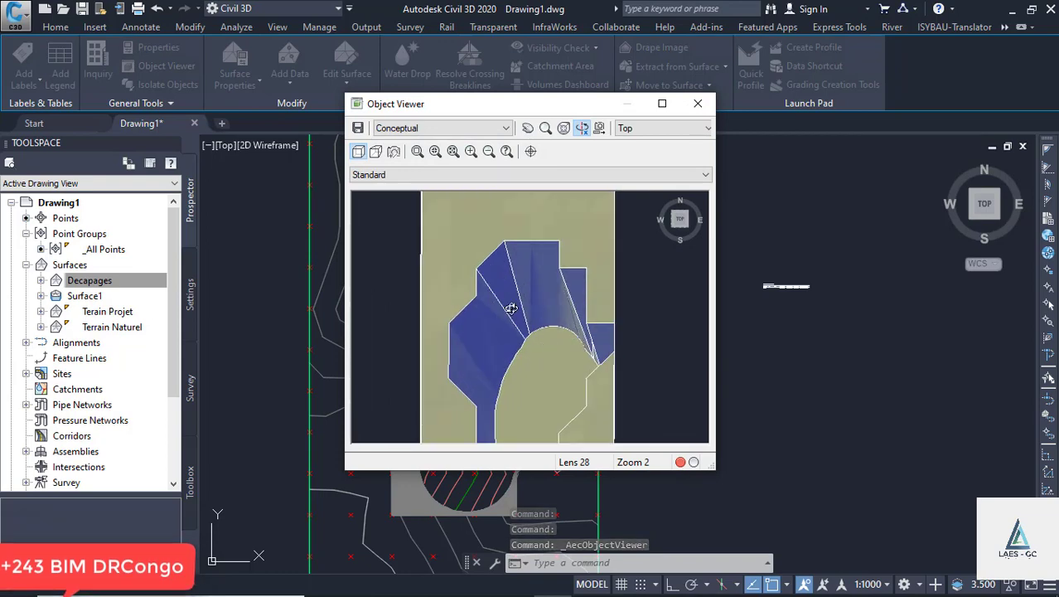
Step: Inspect the Decapages model around the oval boundary from several angles, close the 3D preview and deselect the surface
scroll(552, 355, "down", 4)
scroll(553, 357, "up", 4)
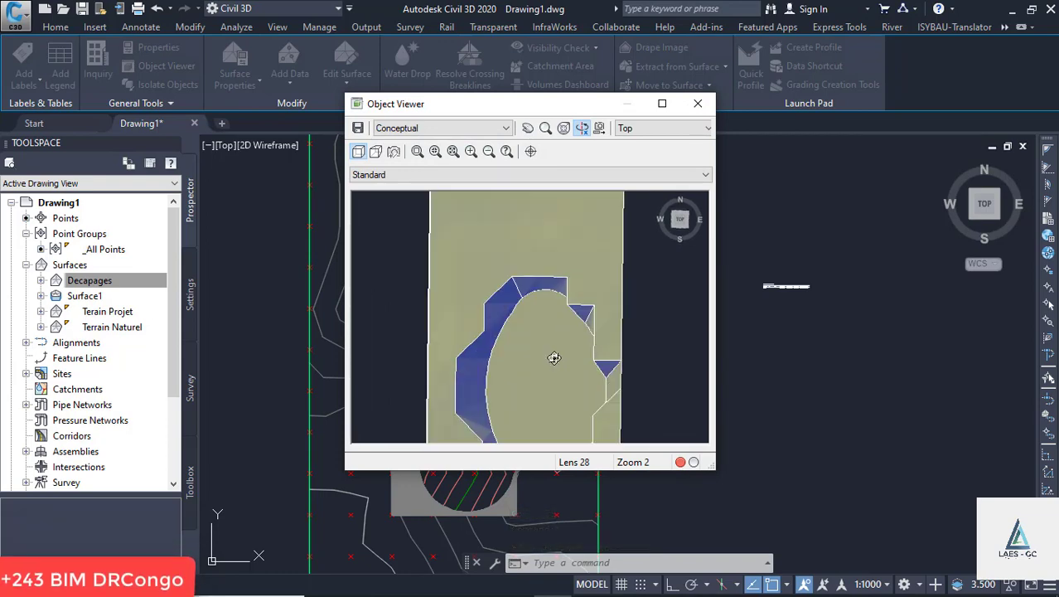
scroll(562, 315, "down", 4)
left_click_drag(563, 317, 558, 331)
scroll(555, 336, "up", 3)
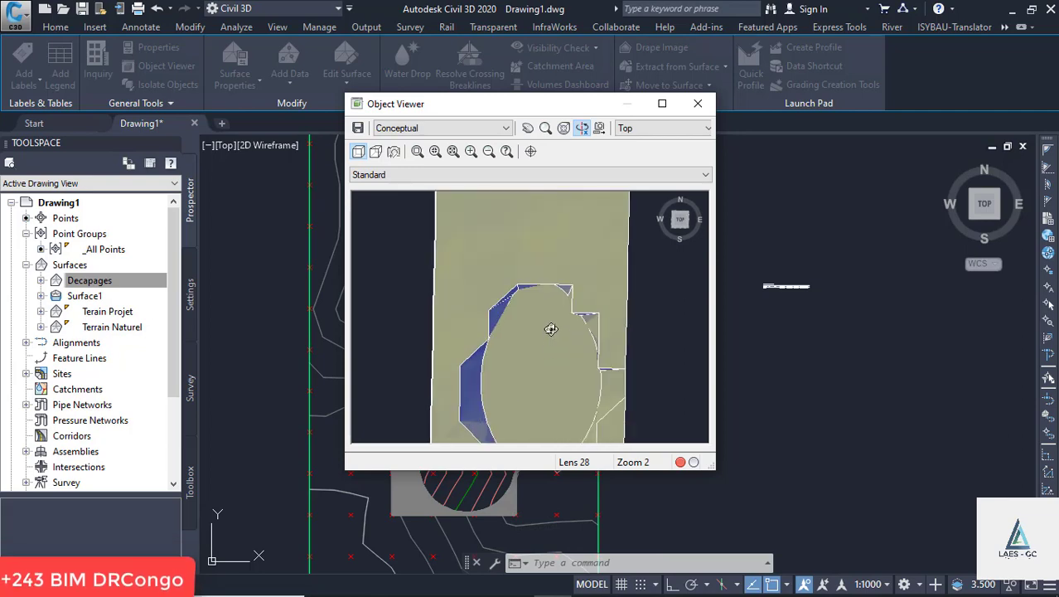
scroll(551, 329, "up", 3)
scroll(540, 260, "down", 3)
scroll(511, 395, "down", 3)
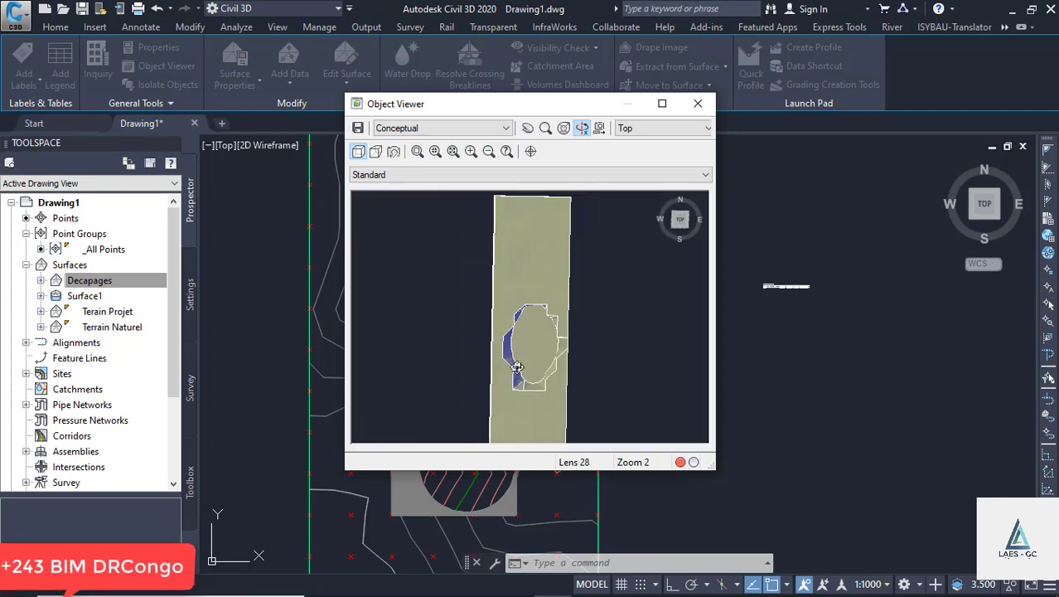
scroll(519, 387, "up", 3)
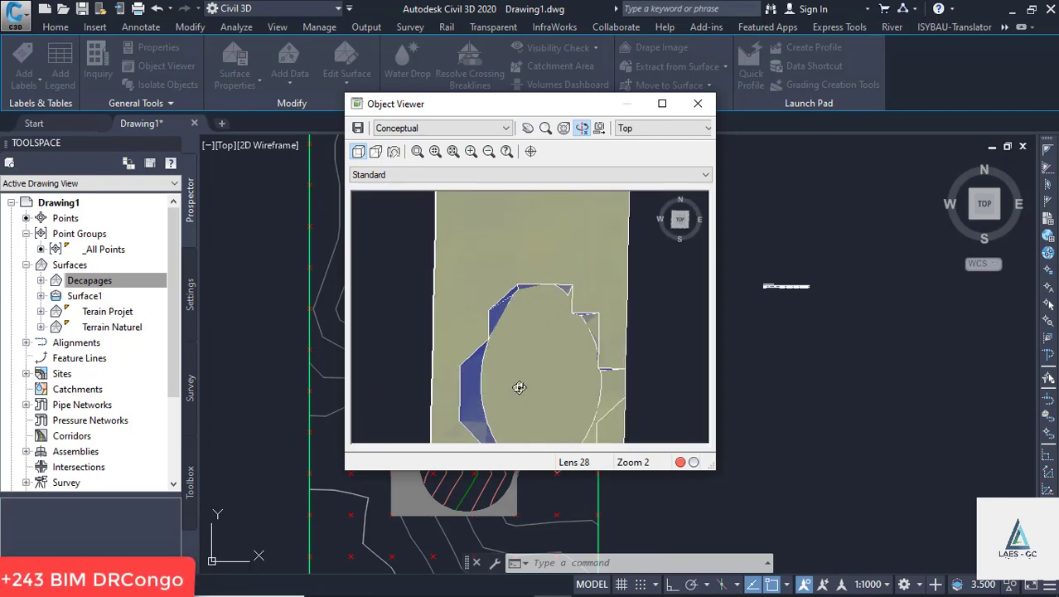
left_click(705, 99)
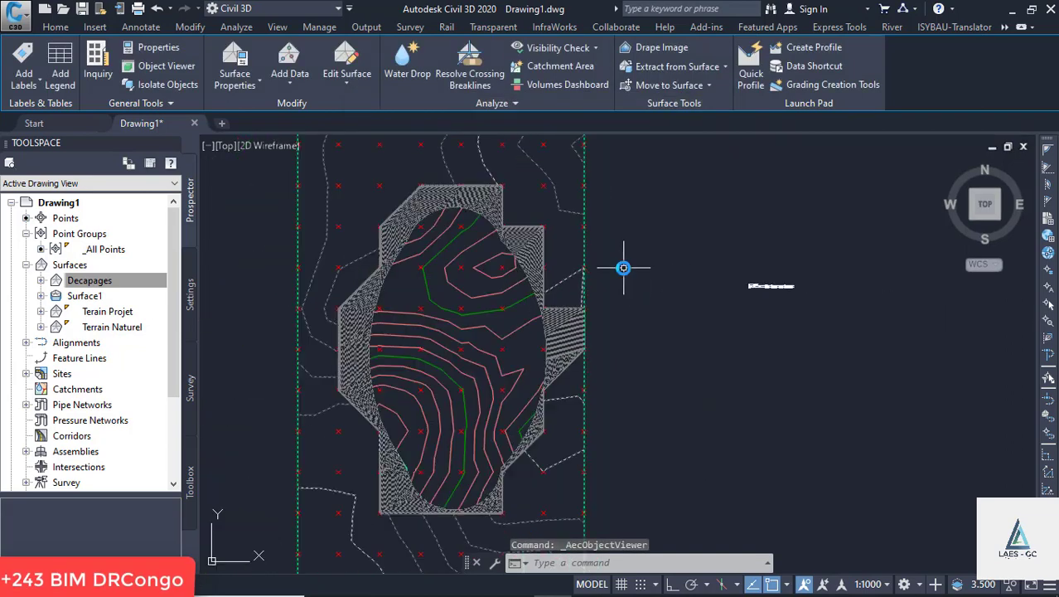
key("Escape")
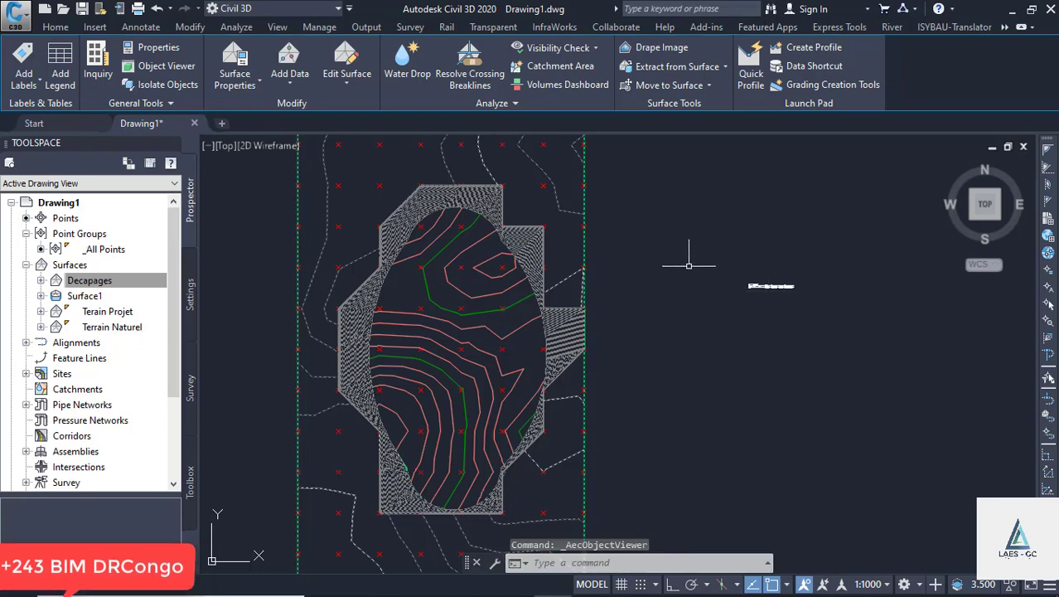
key("Escape")
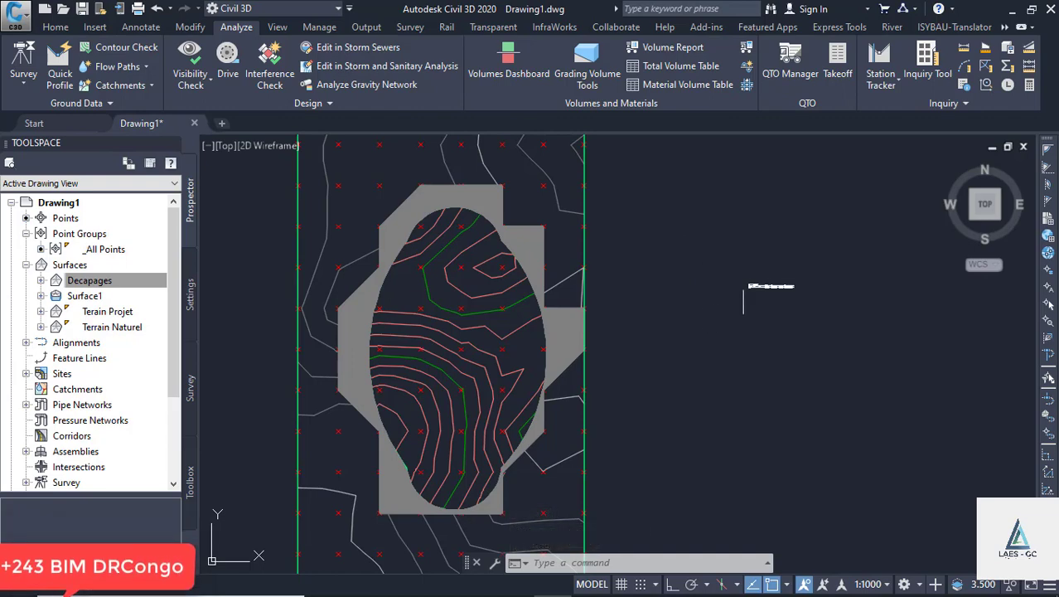
Step: Examine the cut, fill and net volumes in the Cut/Fill Summary table beside the terrain
scroll(706, 287, "up", 4)
scroll(625, 351, "down", 4)
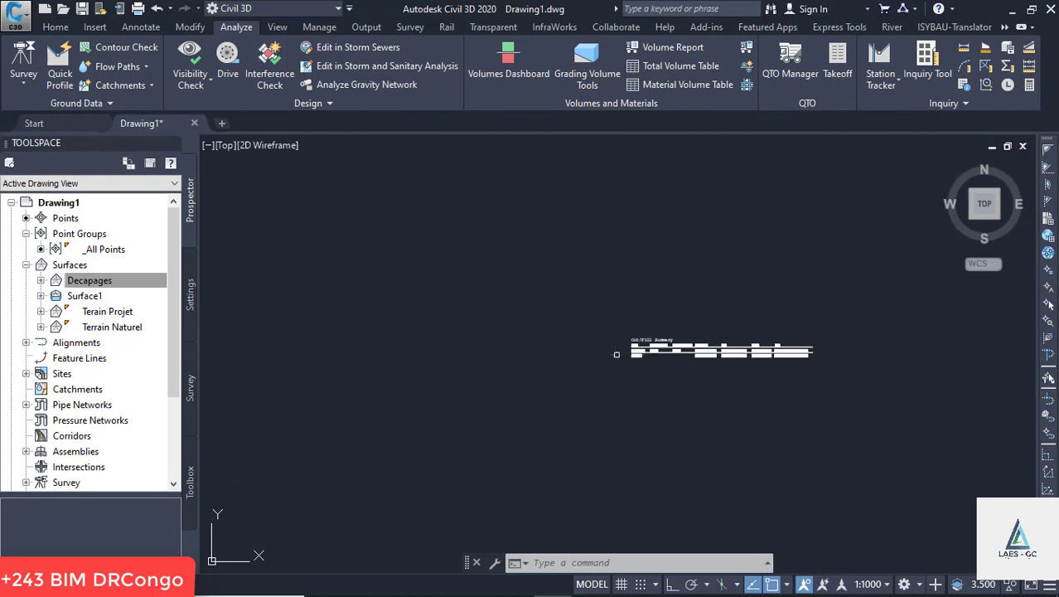
scroll(810, 362, "up", 6)
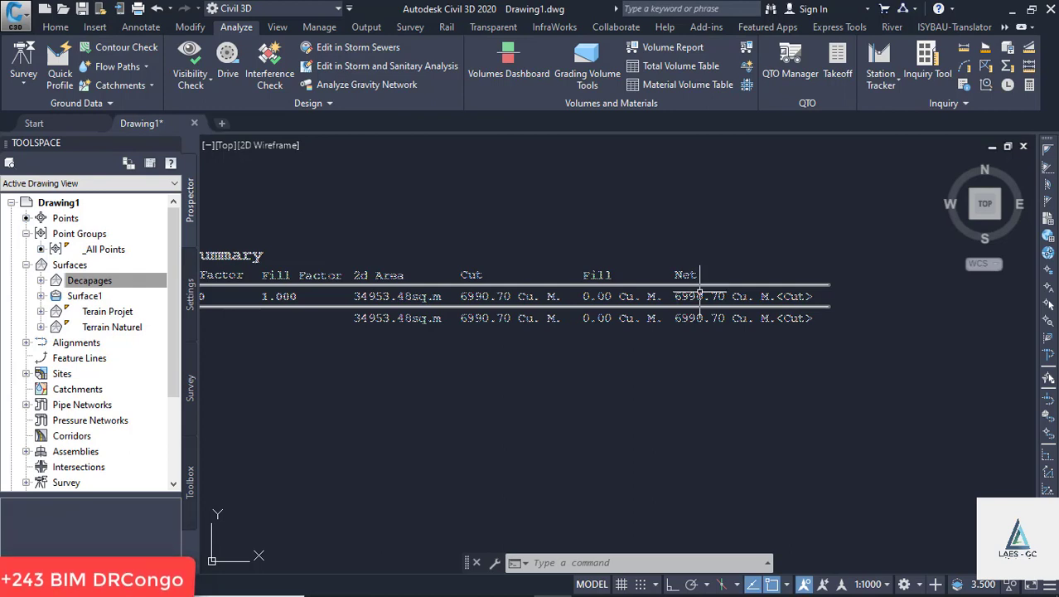
mouse_move(701, 296)
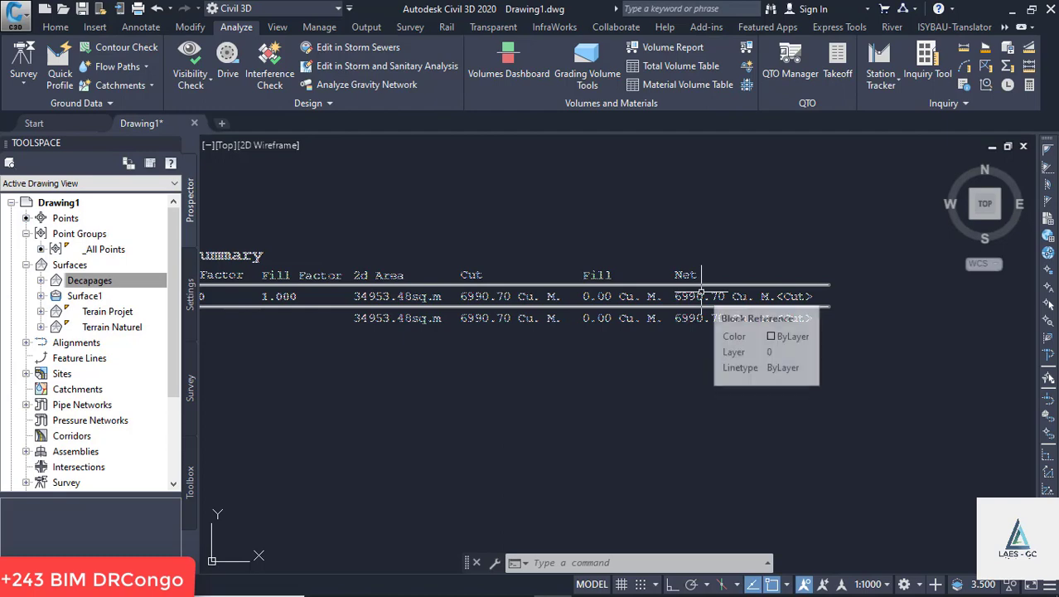
scroll(564, 296, "up", 4)
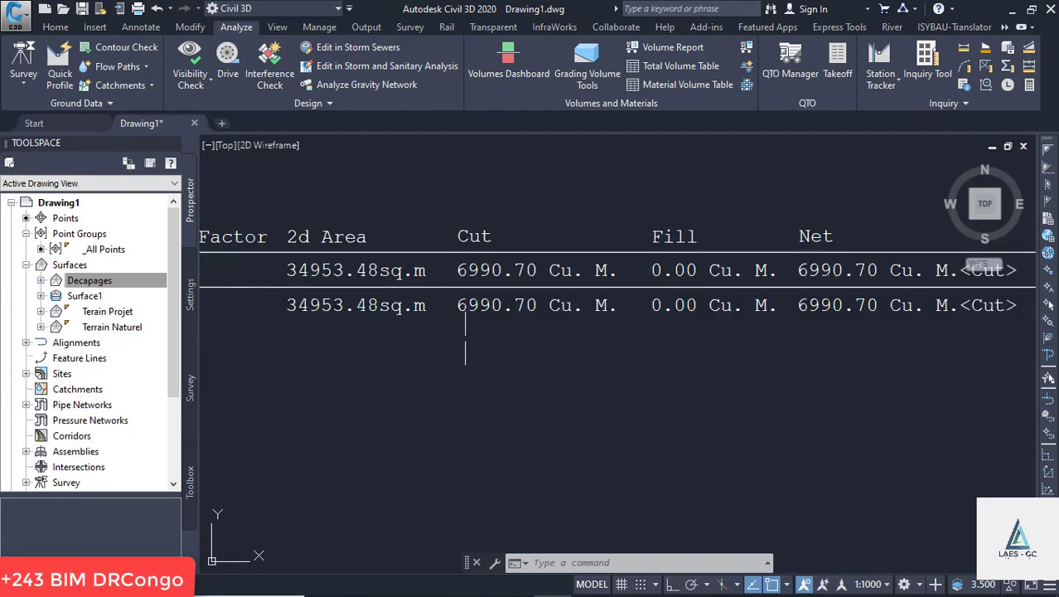
scroll(580, 305, "down", 4)
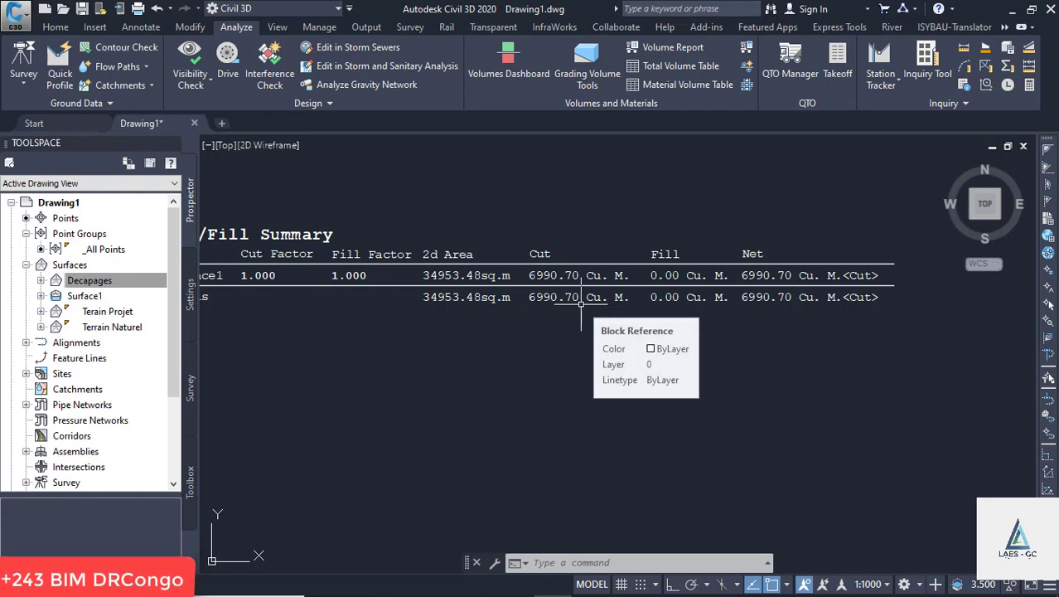
scroll(581, 303, "down", 6)
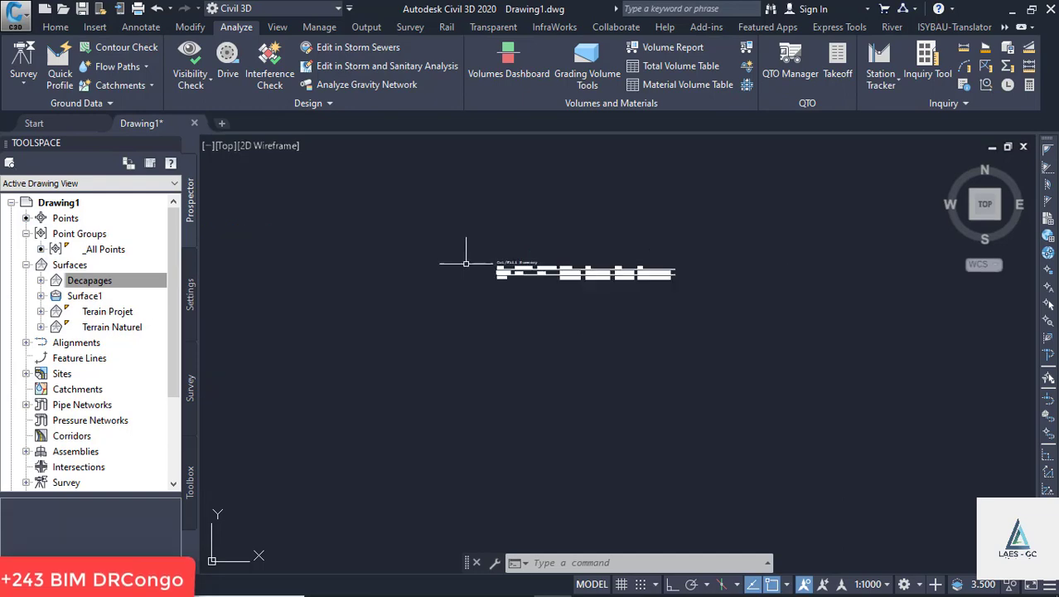
Step: Check the Decapages surface information in the grey band along the oval boundary
scroll(602, 279, "down", 4)
scroll(347, 289, "up", 6)
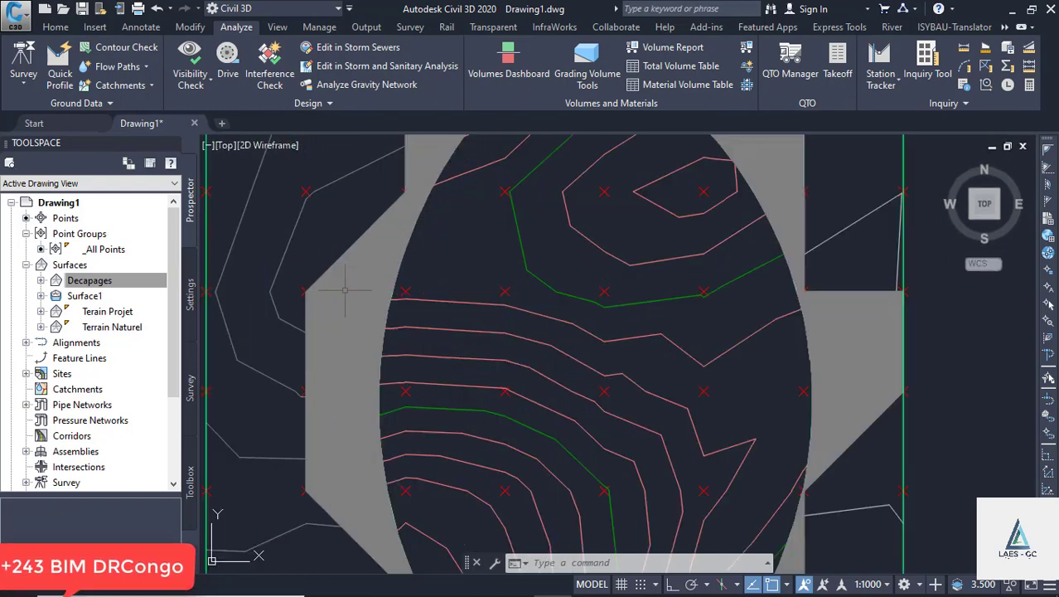
mouse_move(346, 290)
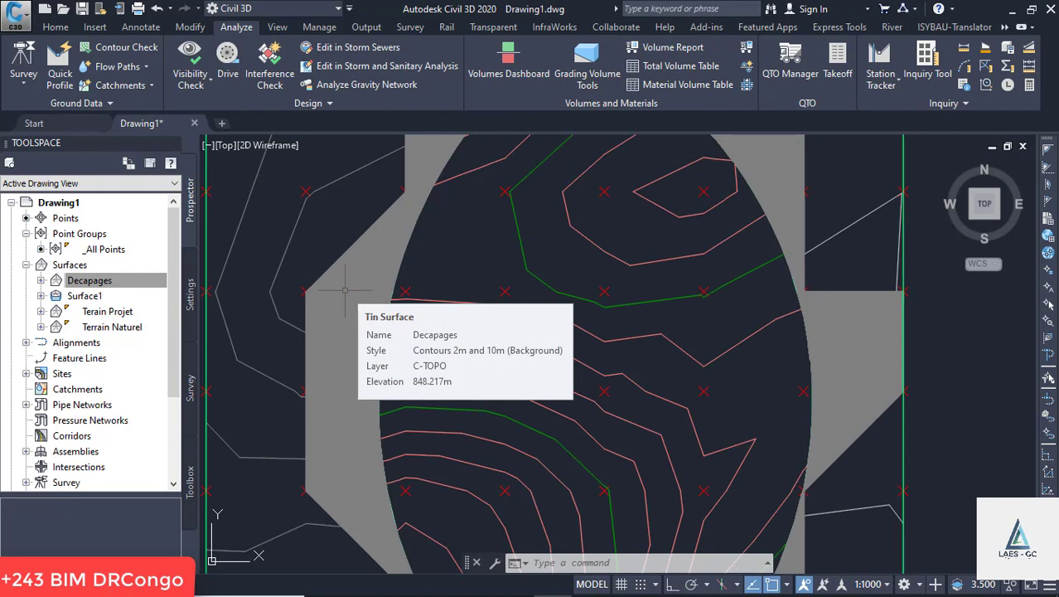